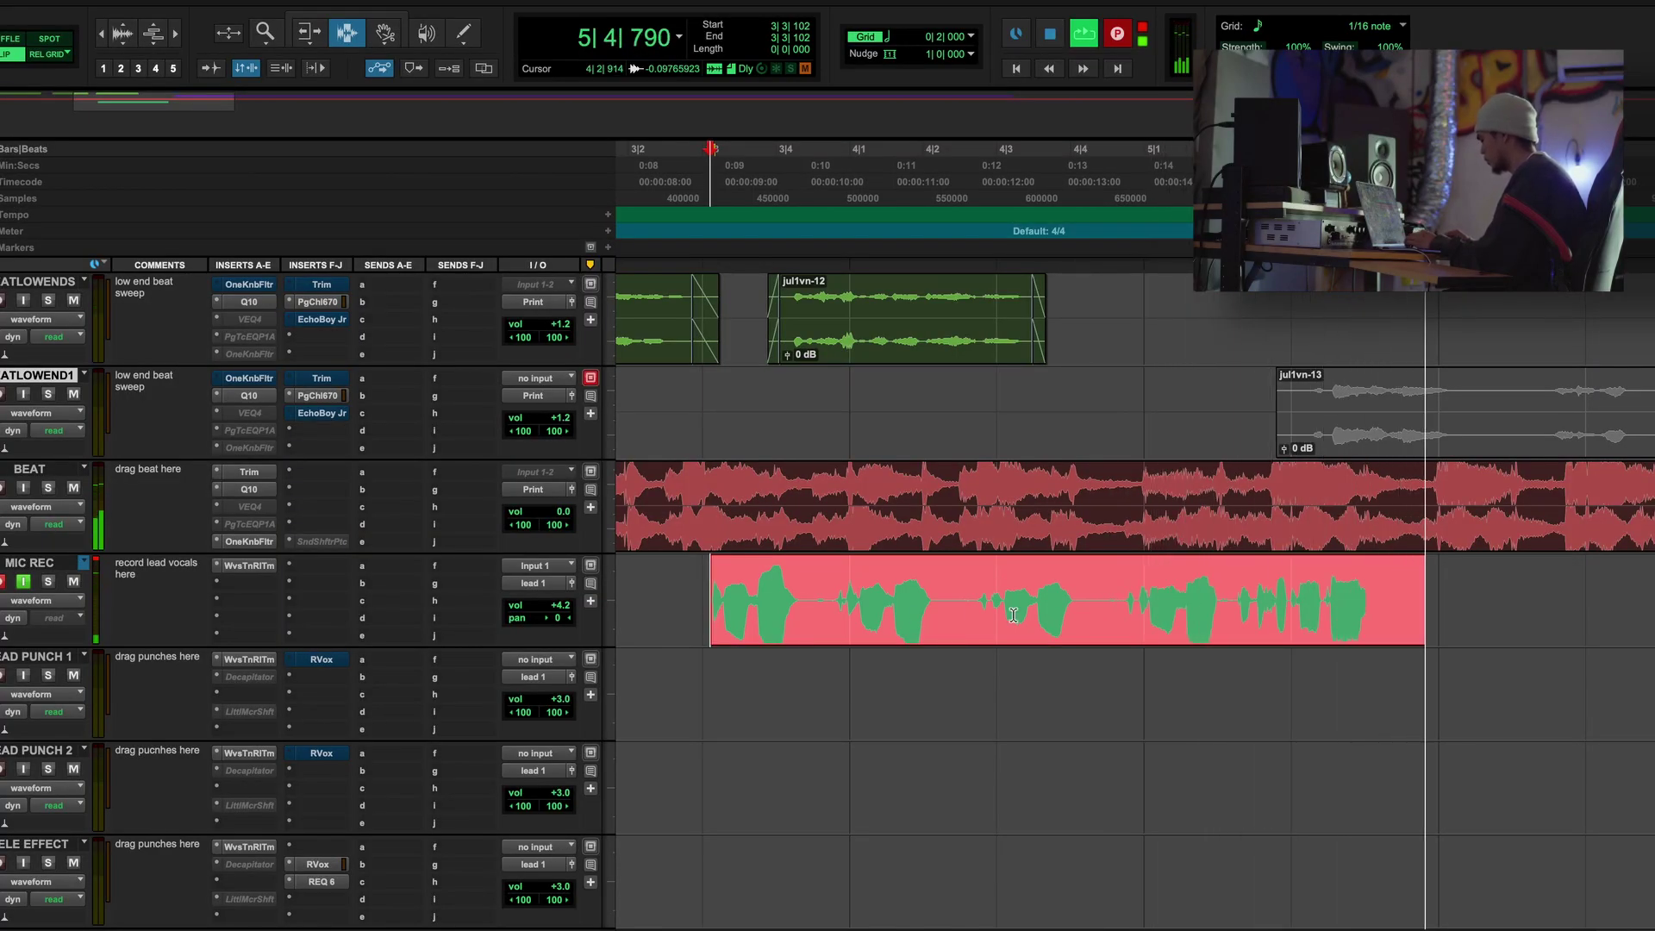
# - Stop the vocal take and move the recorded clip onto LEAD PUNCH 1
pyautogui.press('space')
pyautogui.scroll(-2, 948, 603)
pyautogui.moveTo(949, 604); pyautogui.dragTo(861, 603)
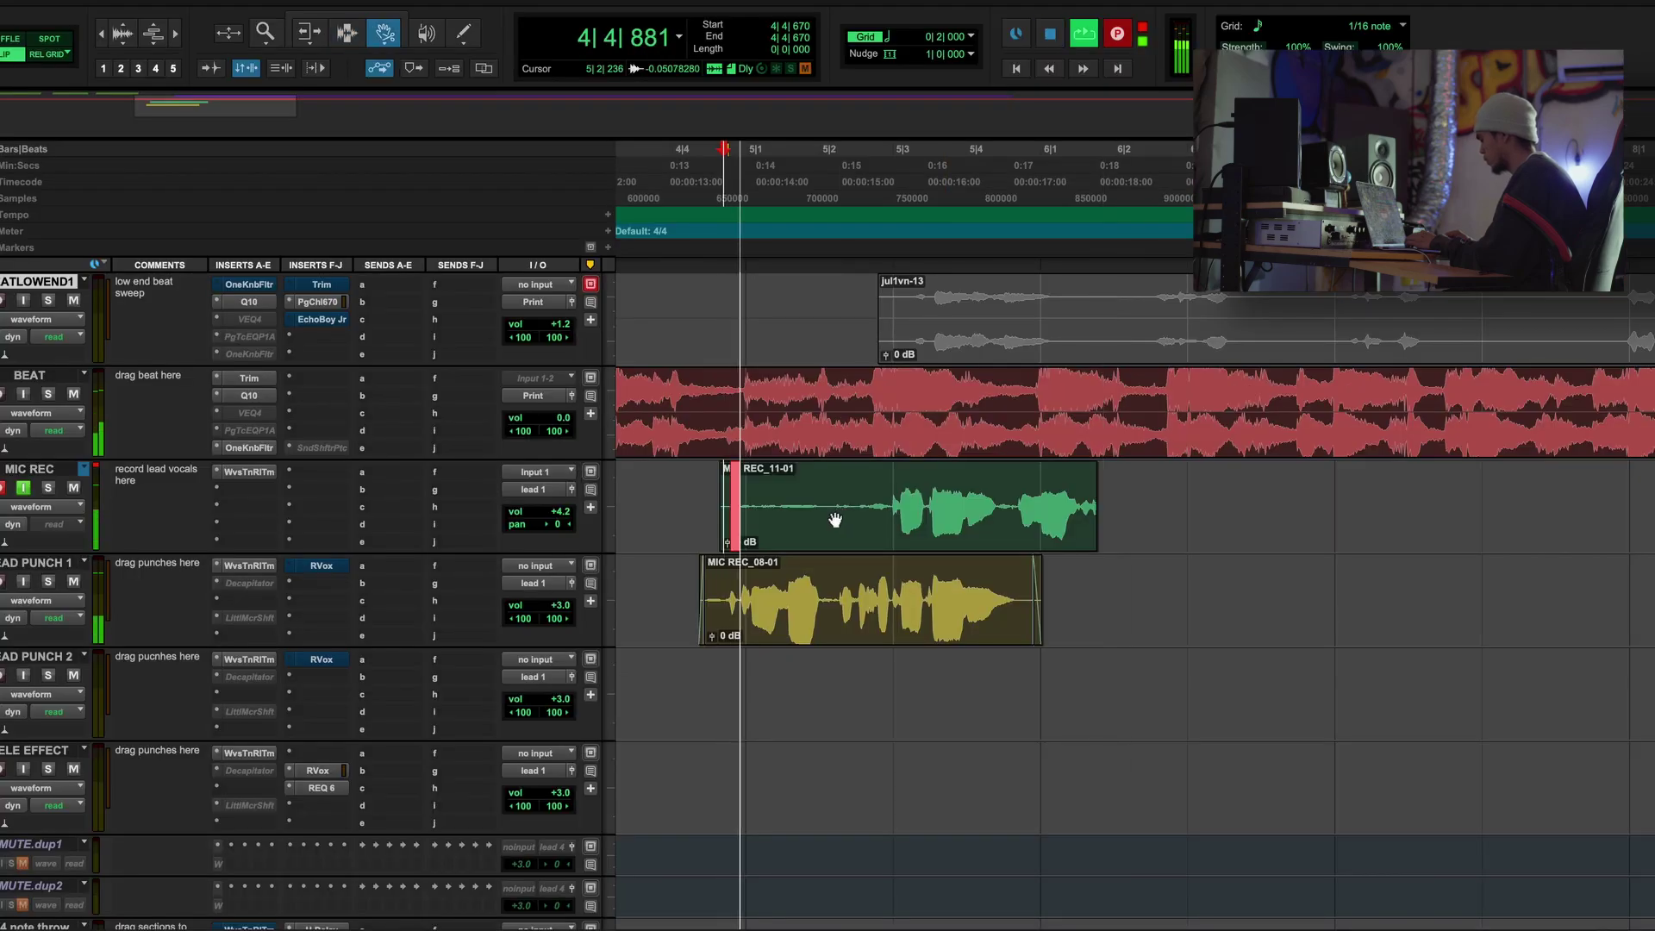
pyautogui.press('F7')
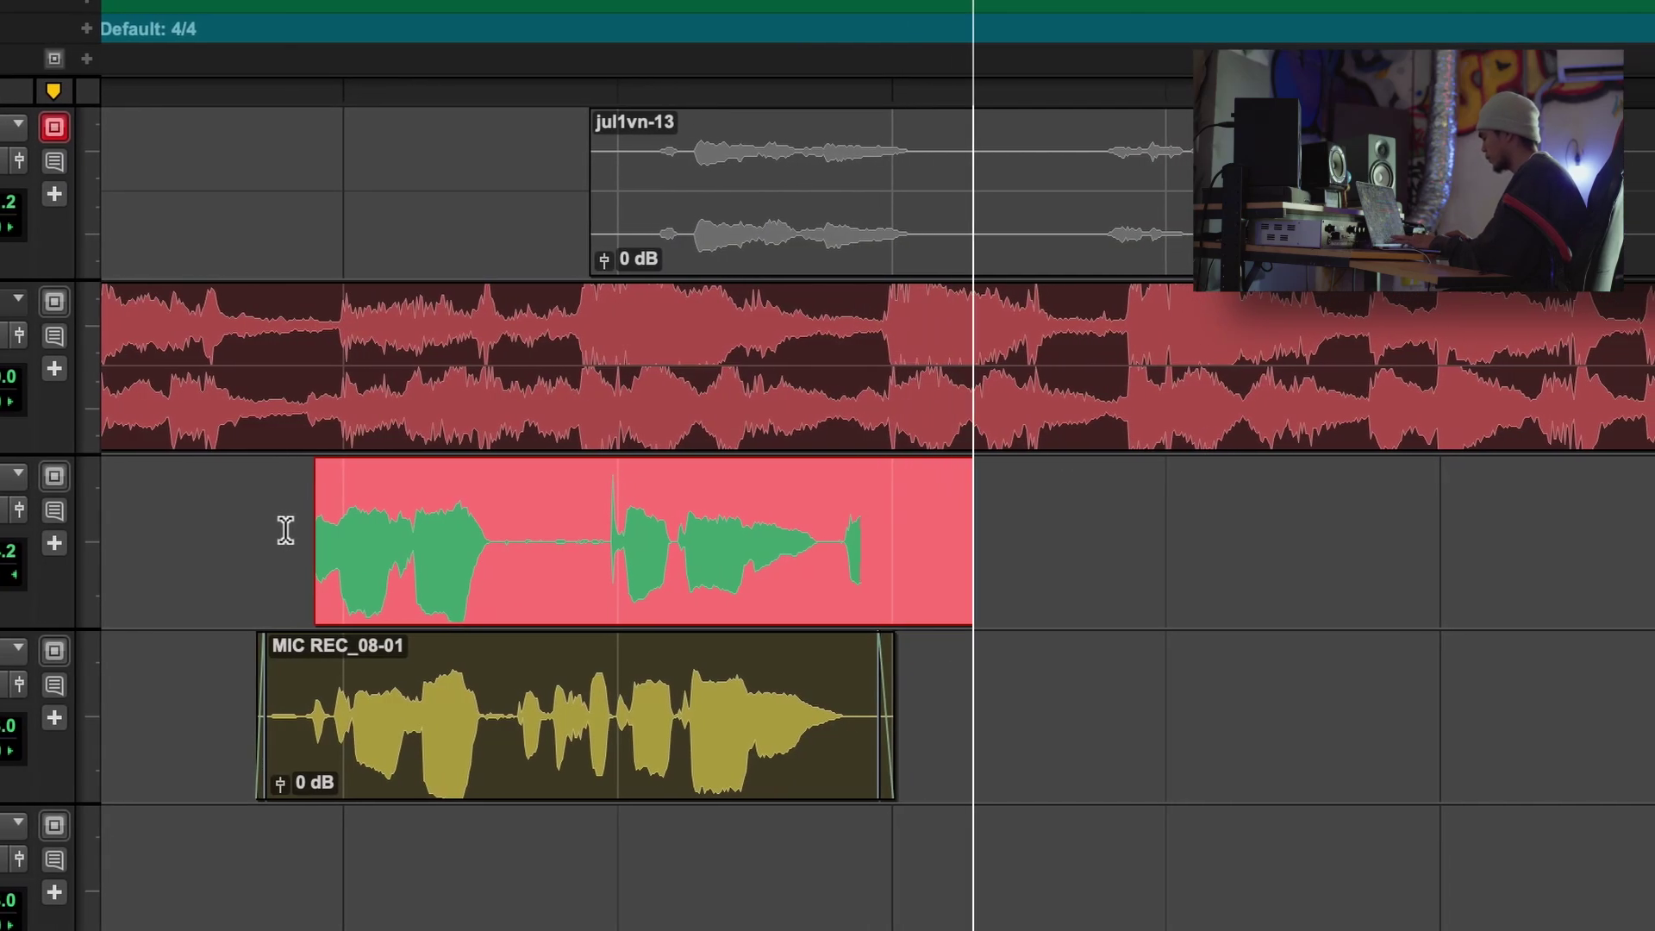
# - Stop the next take, trim it to the selected range, and move it onto LEAD PUNCH 2 with its end trimmed
pyautogui.press('super+period')
pyautogui.press('super+t')
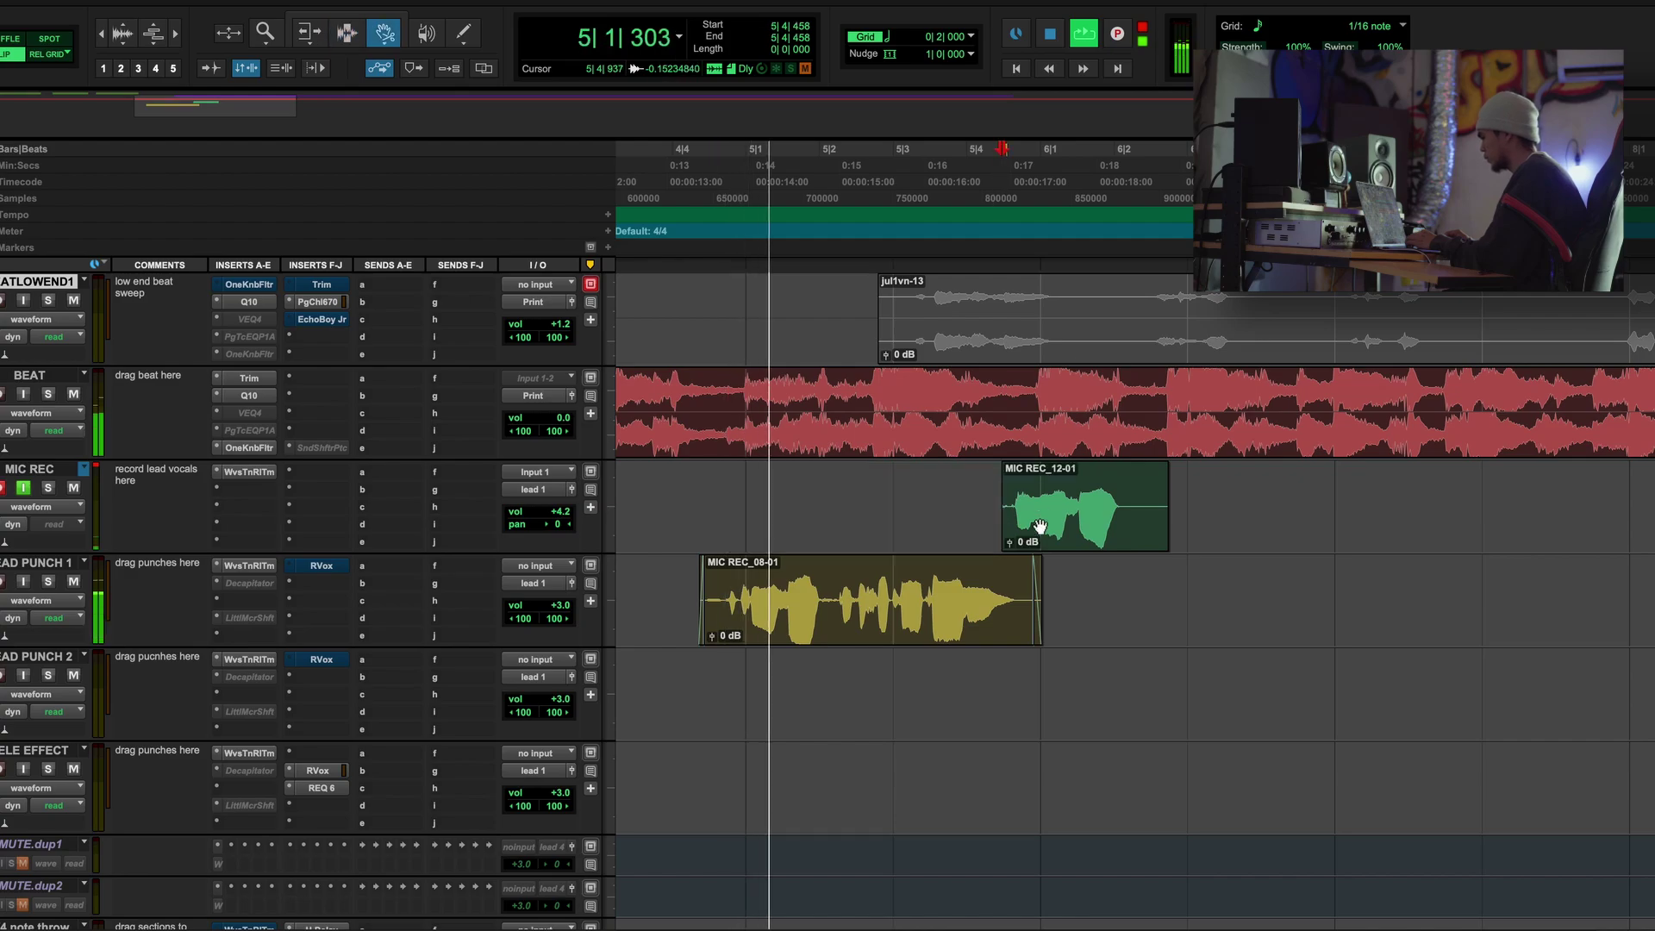
pyautogui.moveTo(1084, 509); pyautogui.dragTo(1084, 689)
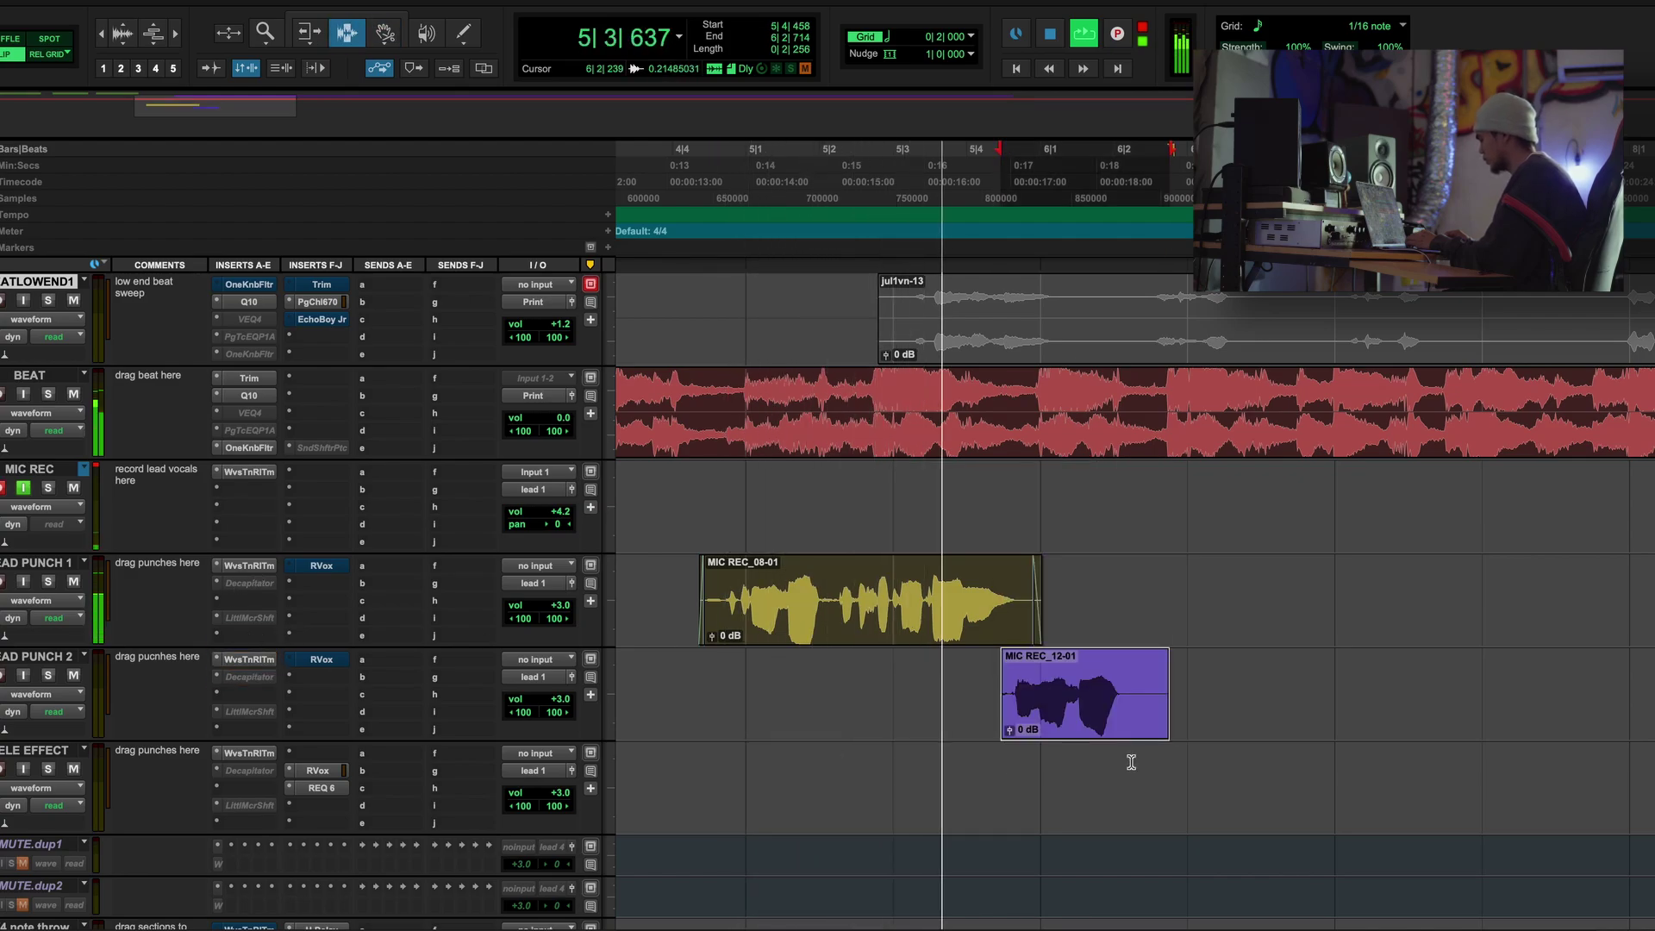
pyautogui.click(1130, 727)
pyautogui.press('s')
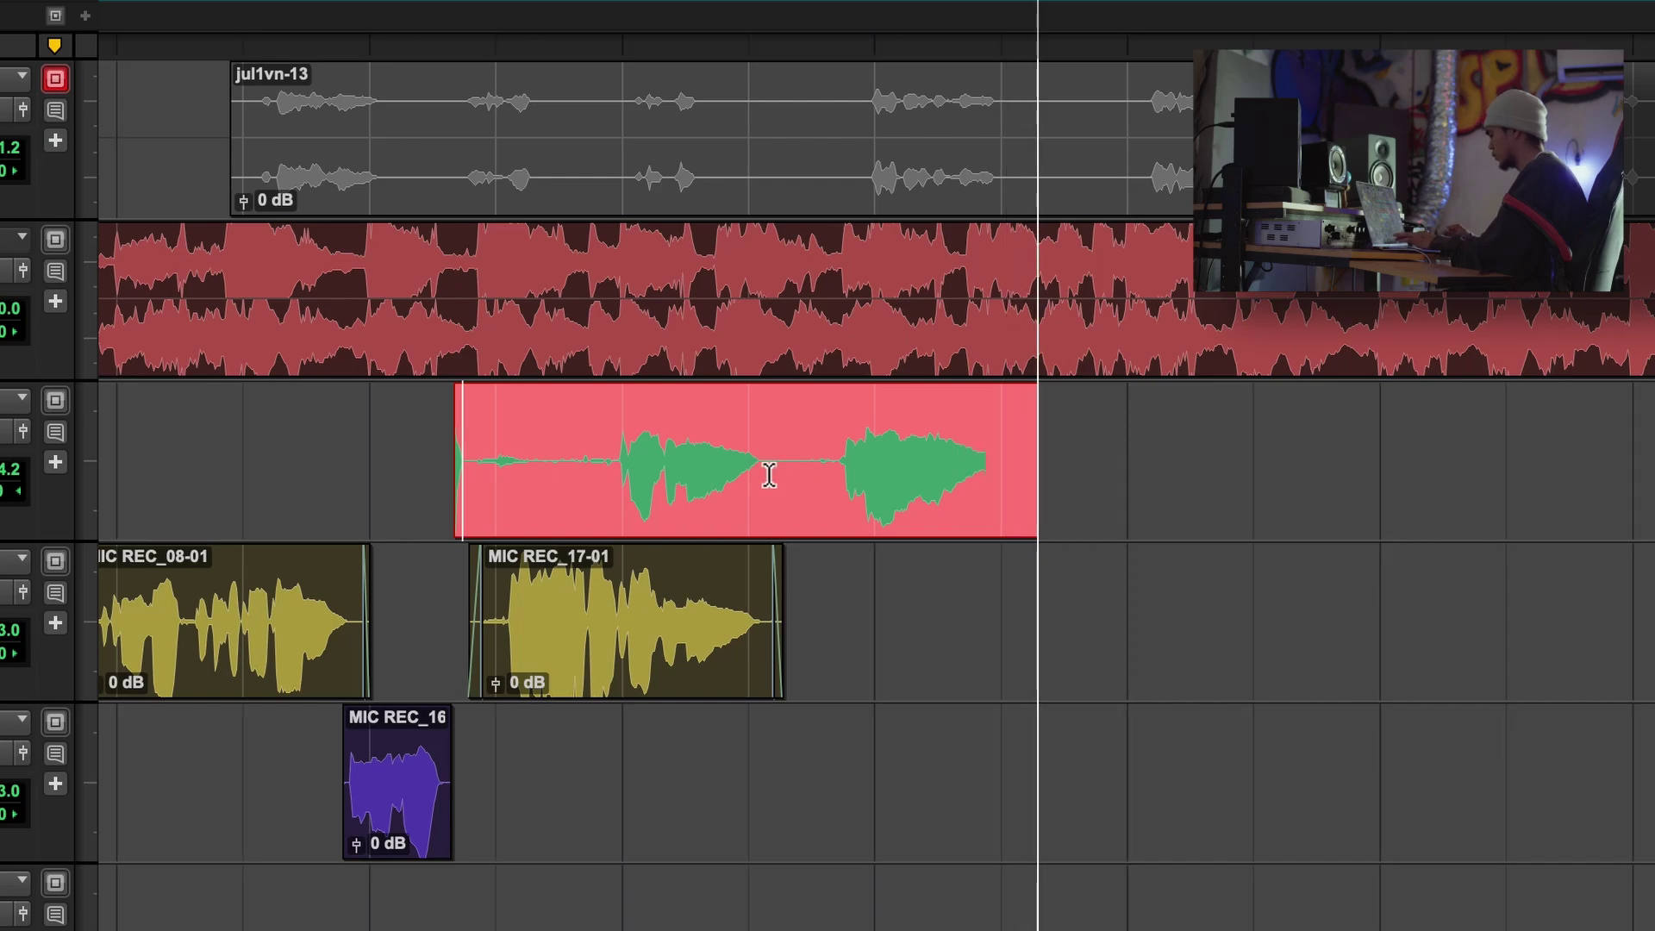
# - Stop recording, trim the start of MIC REC_25-01, and place it on LEAD PUNCH 2
pyautogui.press('space')
pyautogui.moveTo(457, 500); pyautogui.dragTo(757, 500)
pyautogui.moveTo(776, 479); pyautogui.dragTo(776, 641)
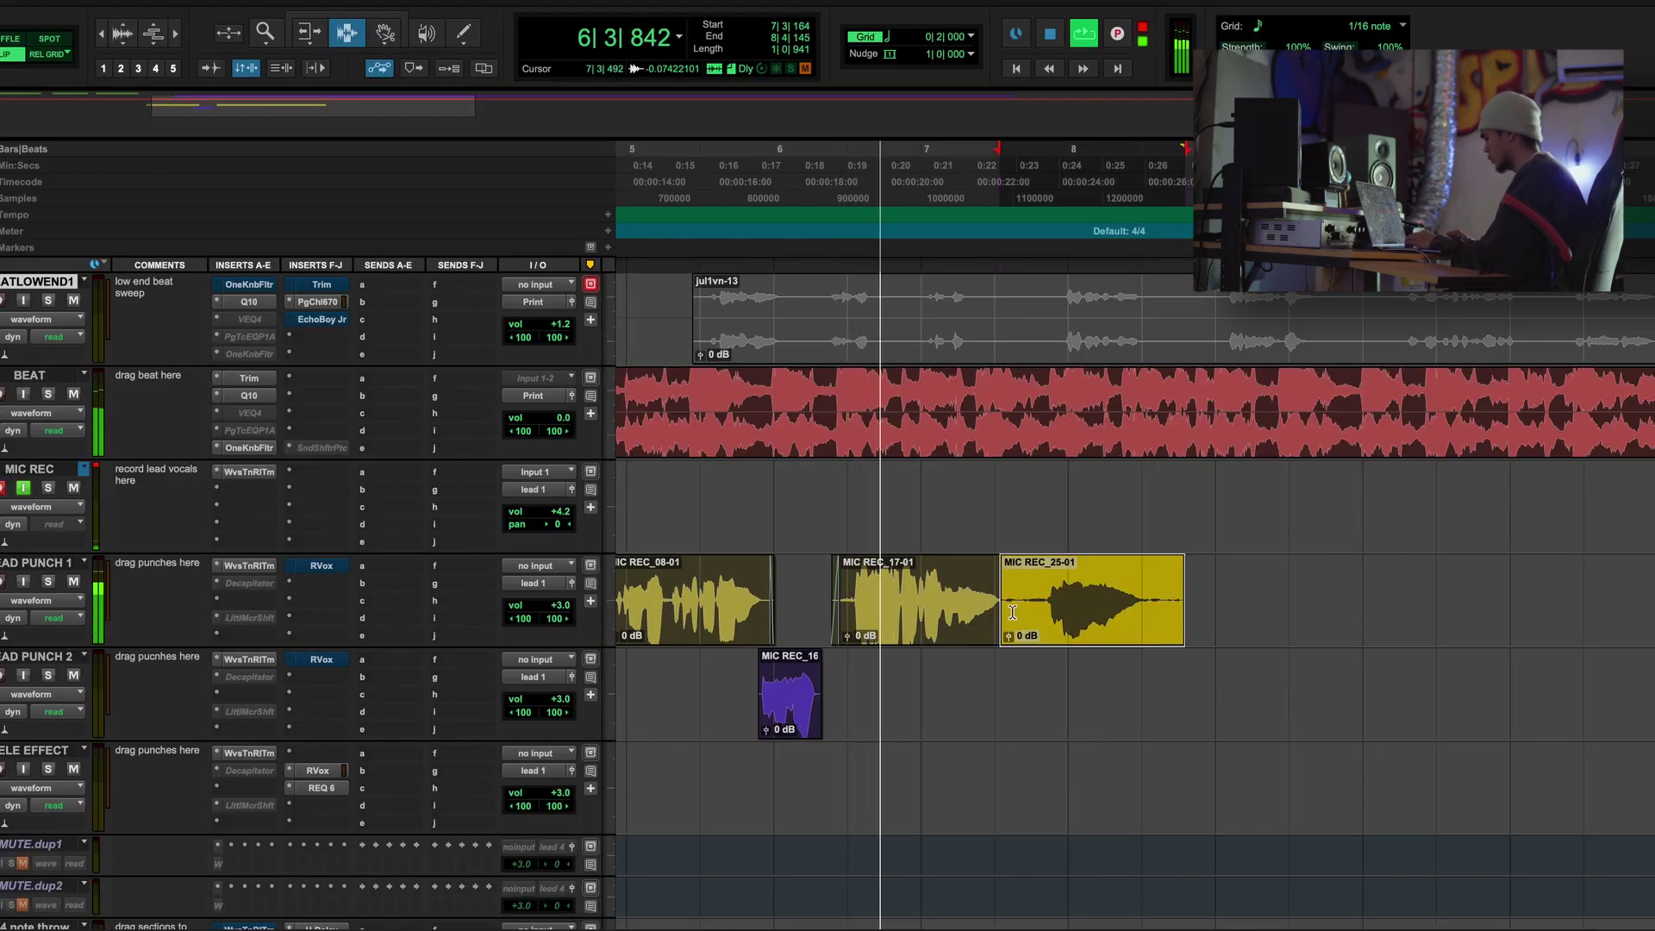
pyautogui.moveTo(1013, 612); pyautogui.dragTo(988, 693)
# - Trim the end of MIC REC_25-01 and add a fade-out
pyautogui.click(1159, 686)
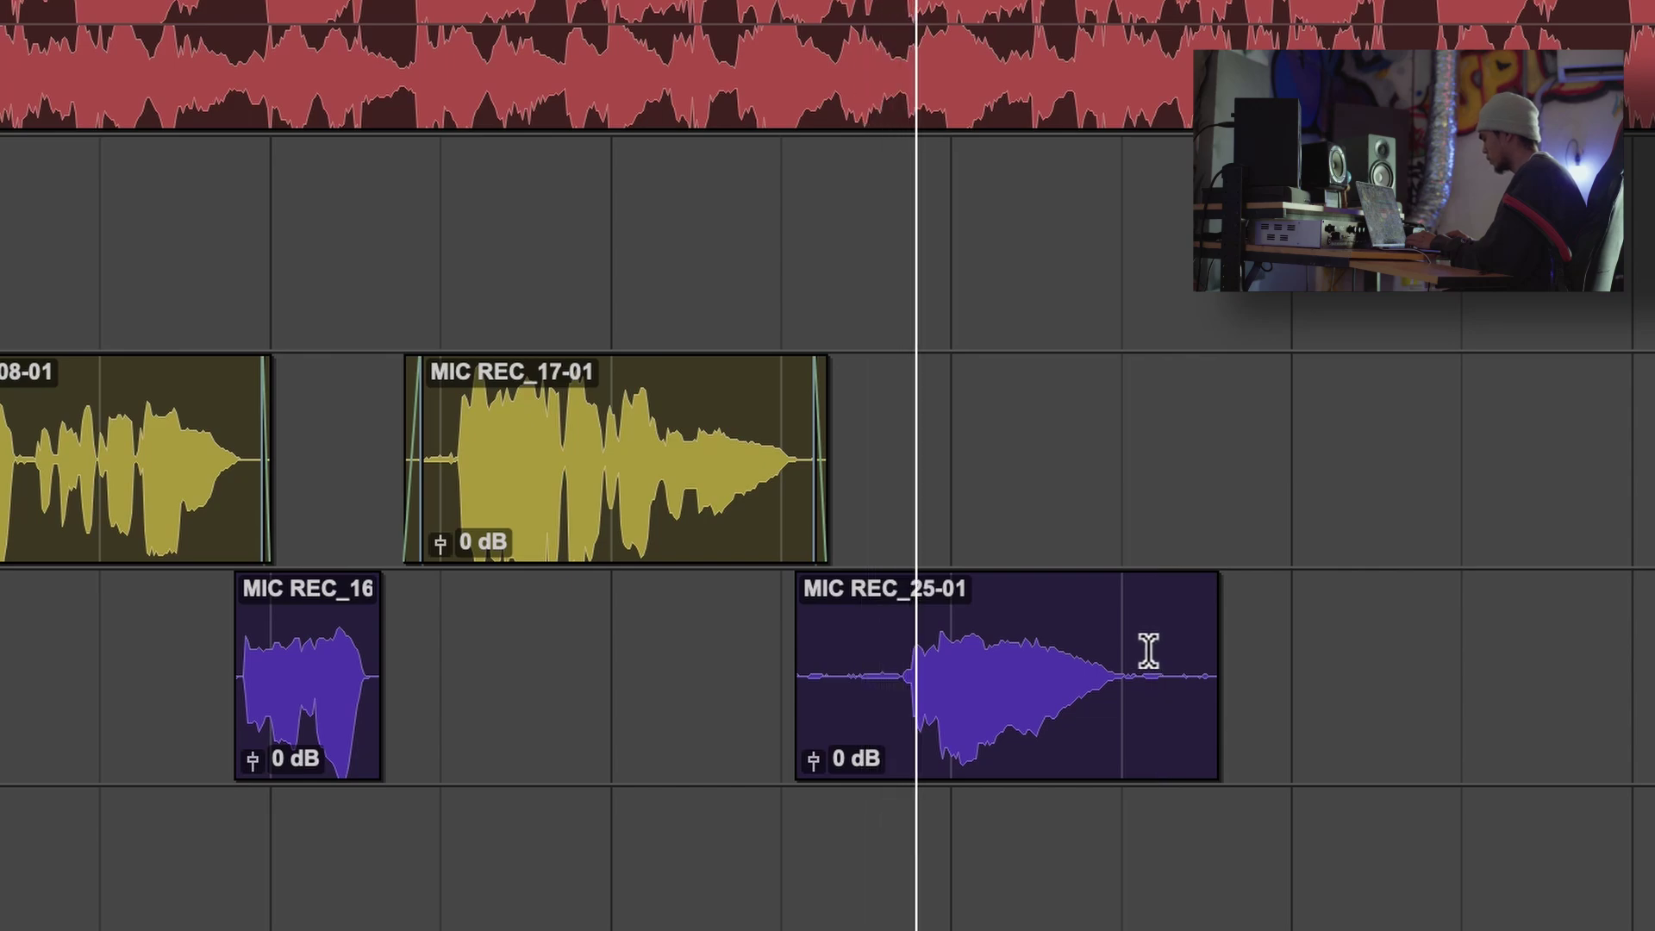
pyautogui.press('s')
pyautogui.press('f')
pyautogui.moveTo(780, 668); pyautogui.dragTo(808, 671)
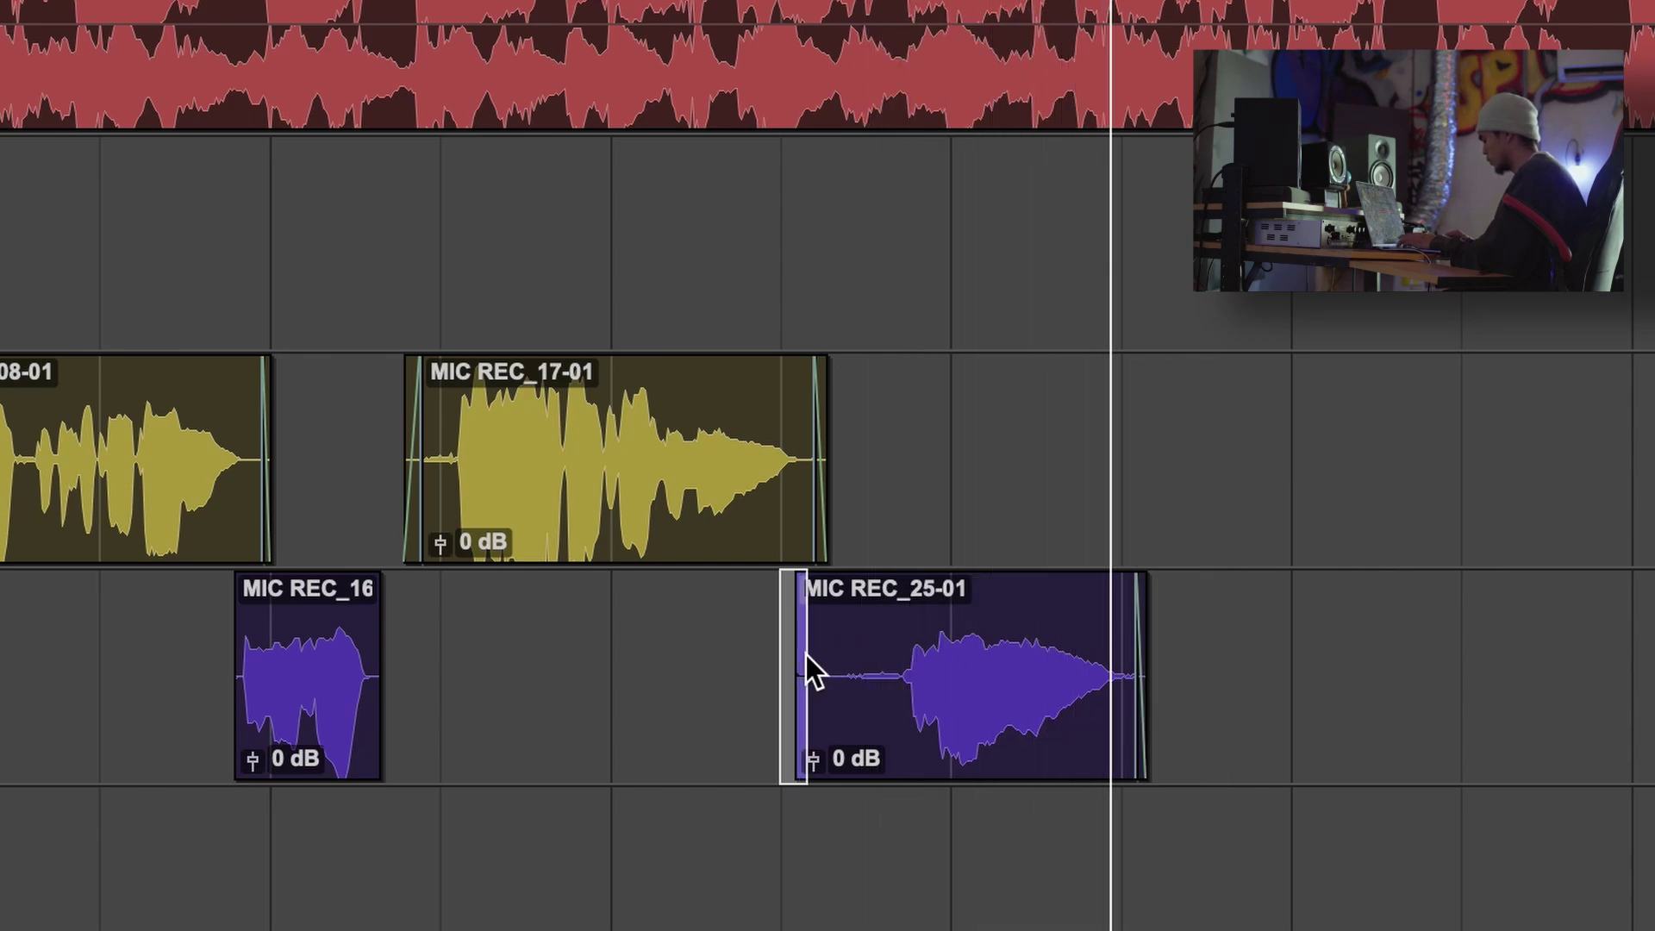
pyautogui.click(905, 371)
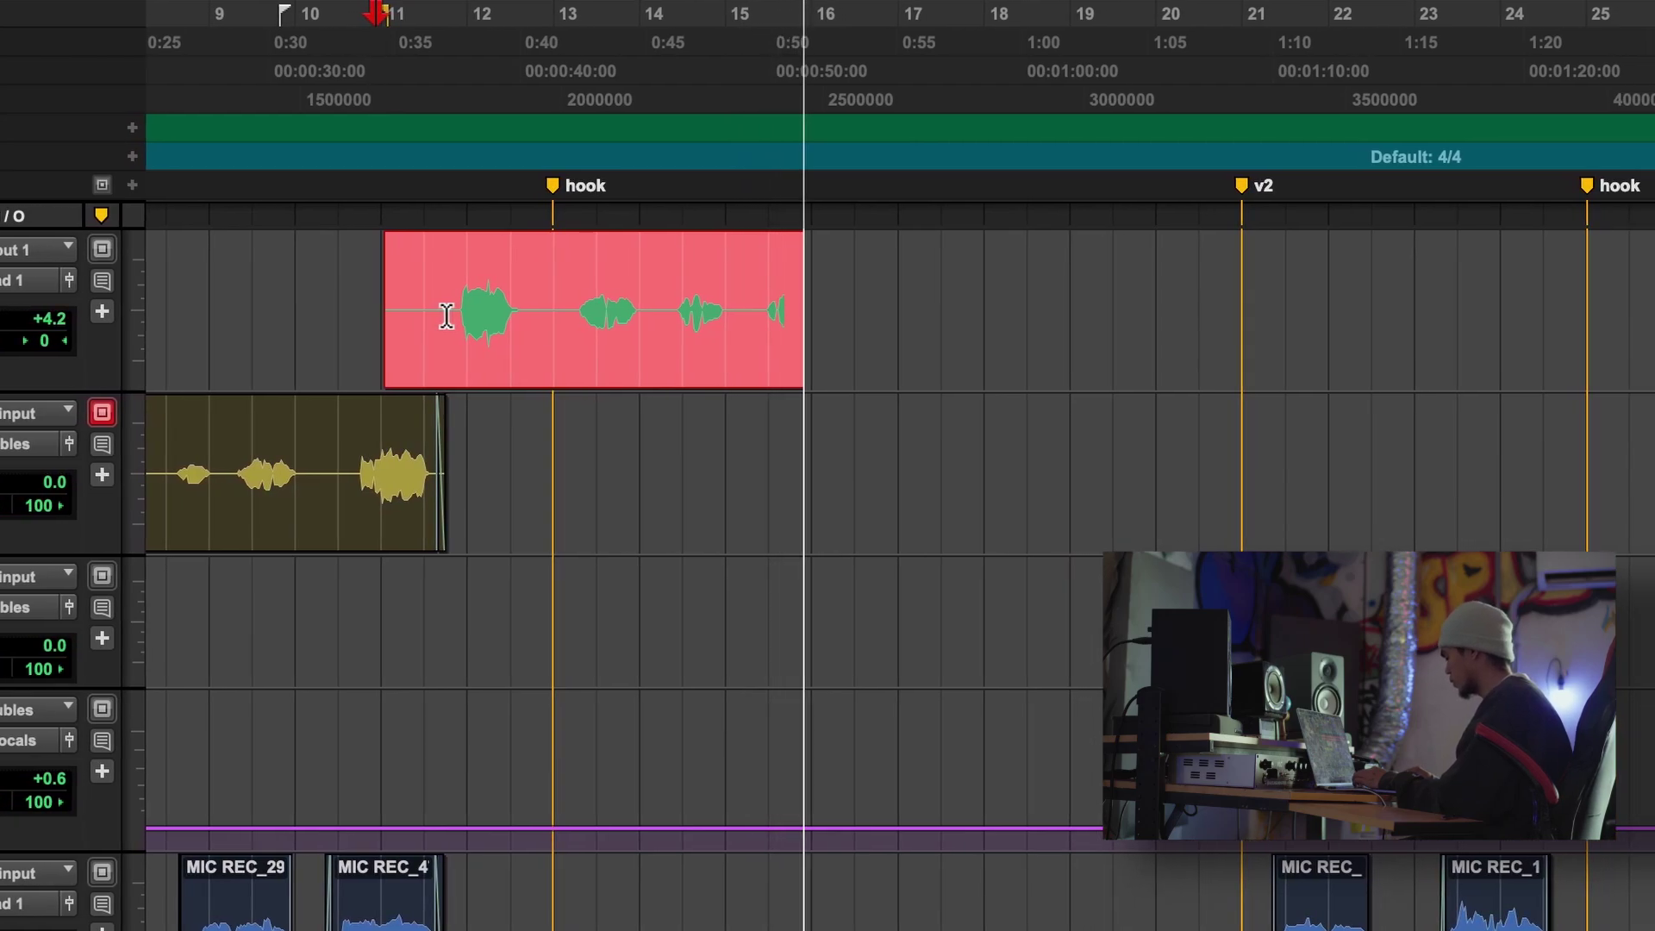
# - Drag MIC REC_162-01 down onto the lead punch track below it
pyautogui.scroll(3, 454, 315)
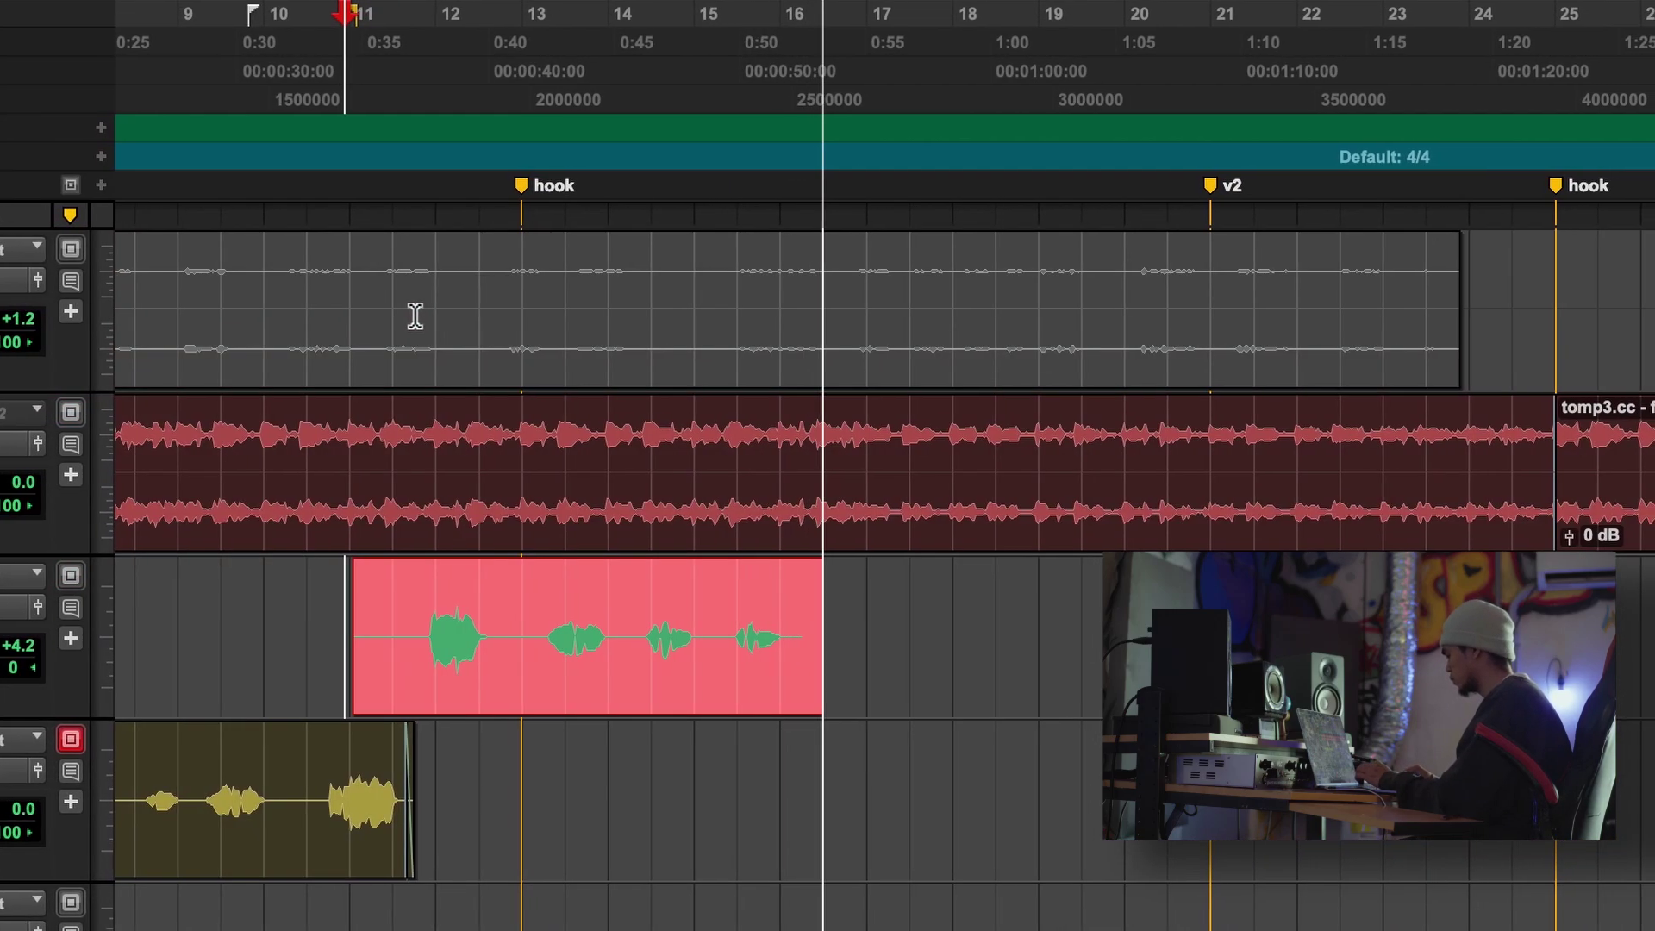
pyautogui.hscroll(3, 412, 315)
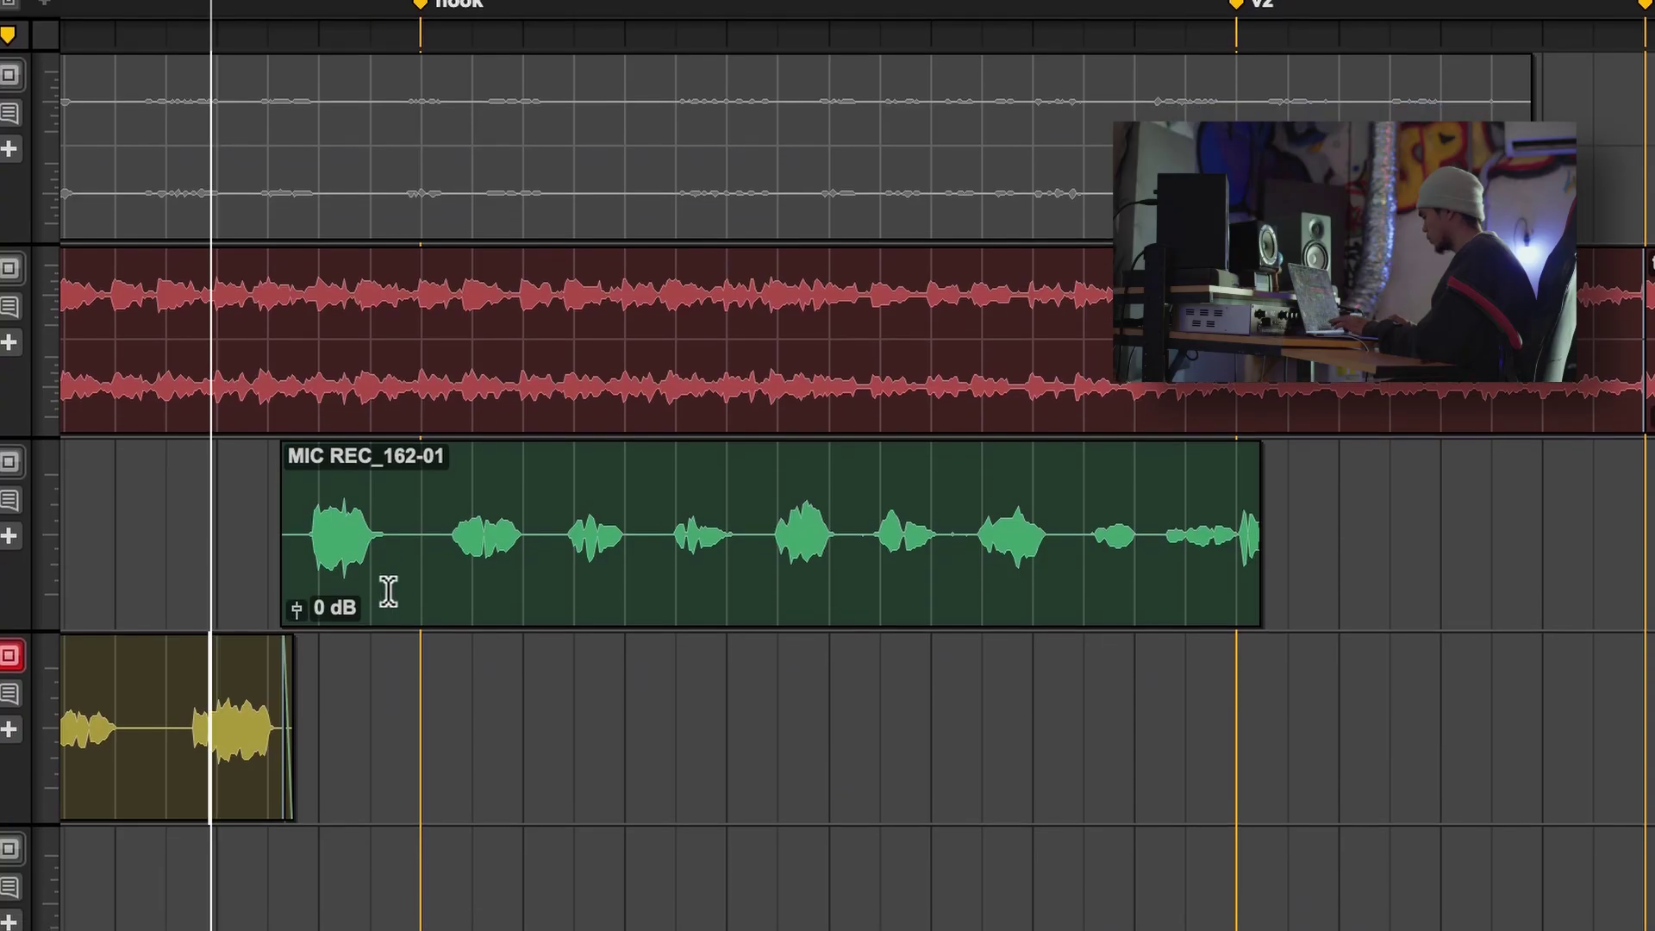
pyautogui.moveTo(384, 591); pyautogui.dragTo(388, 801)
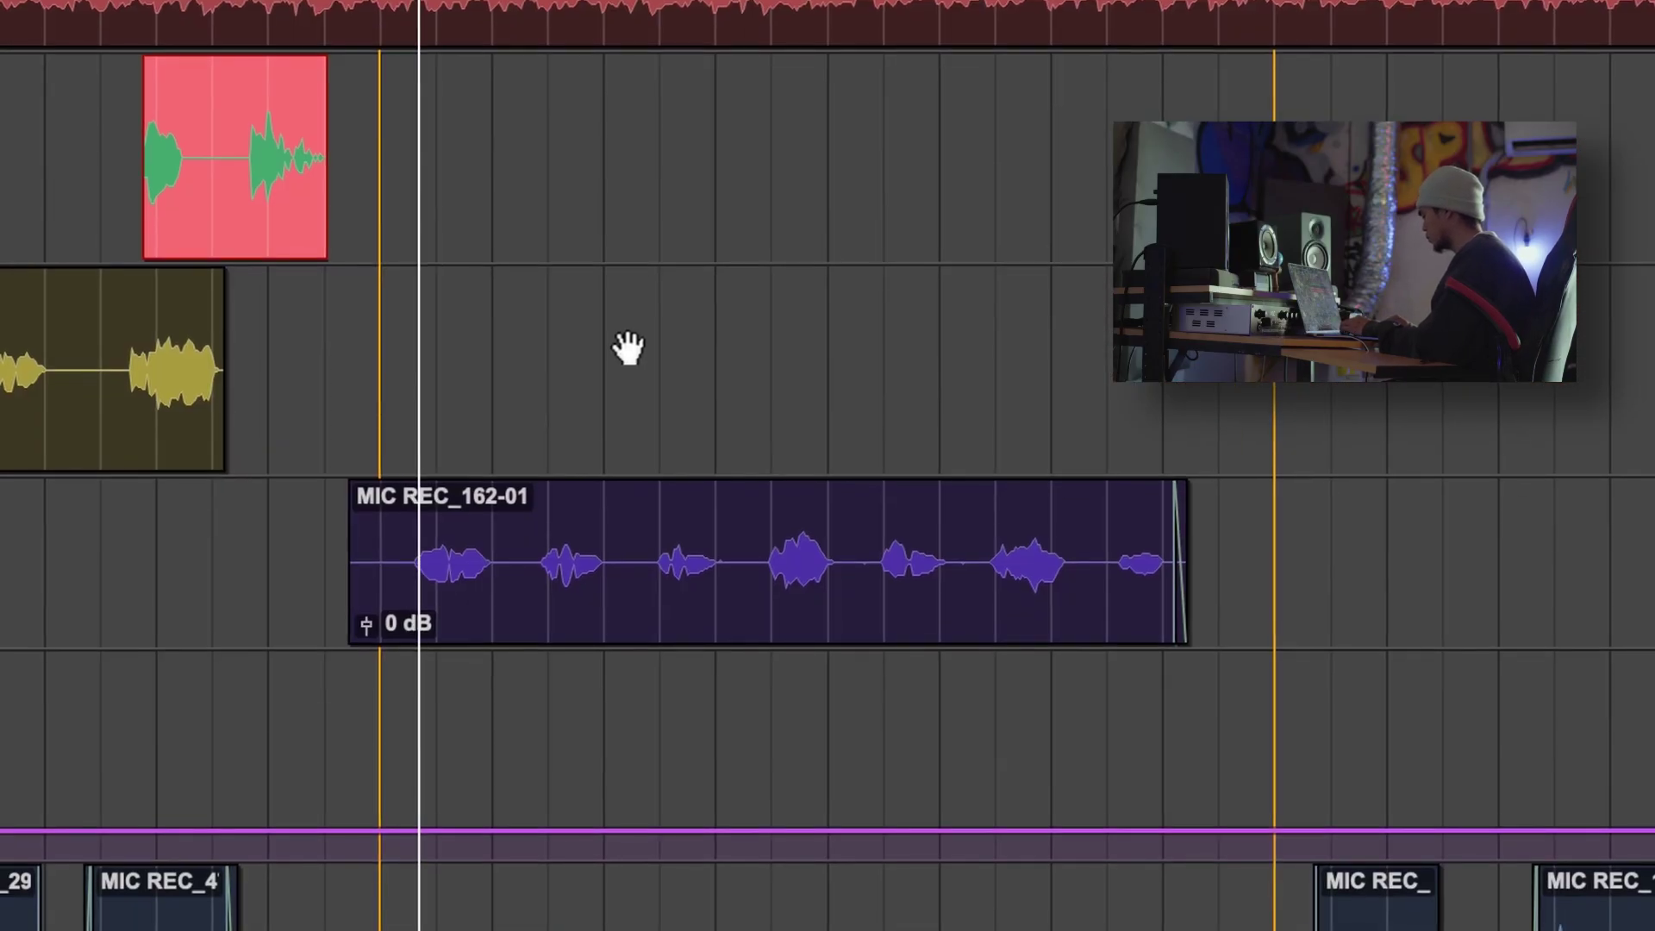
pyautogui.hscroll(2, 628, 348)
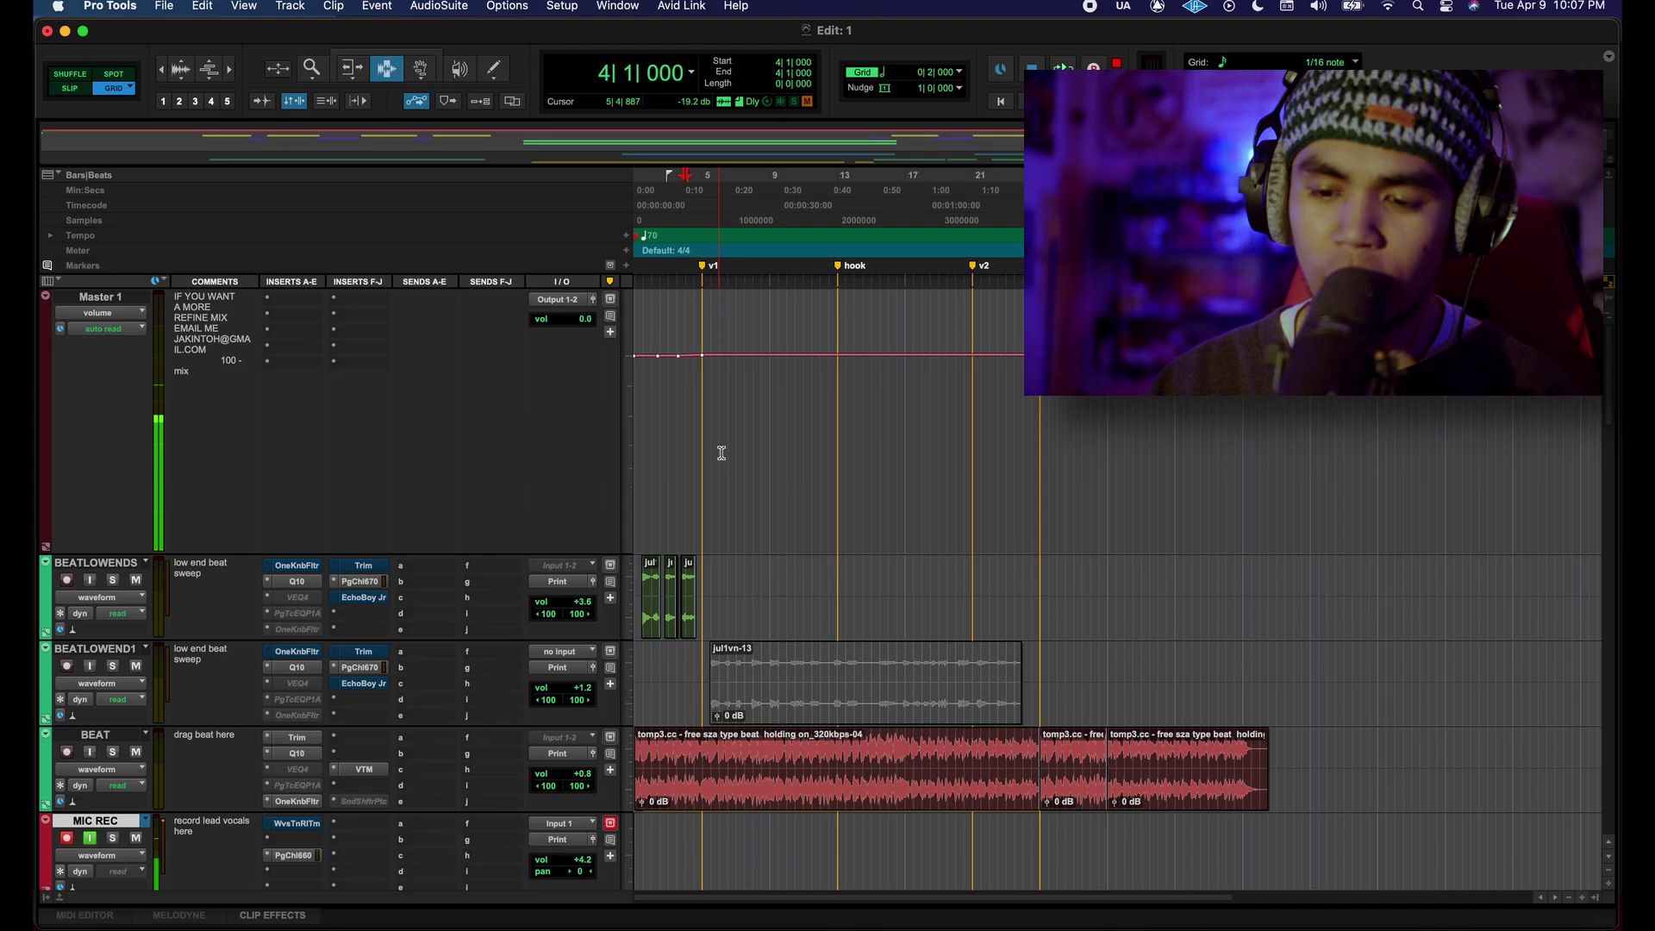
pyautogui.scroll(-4, 721, 453)
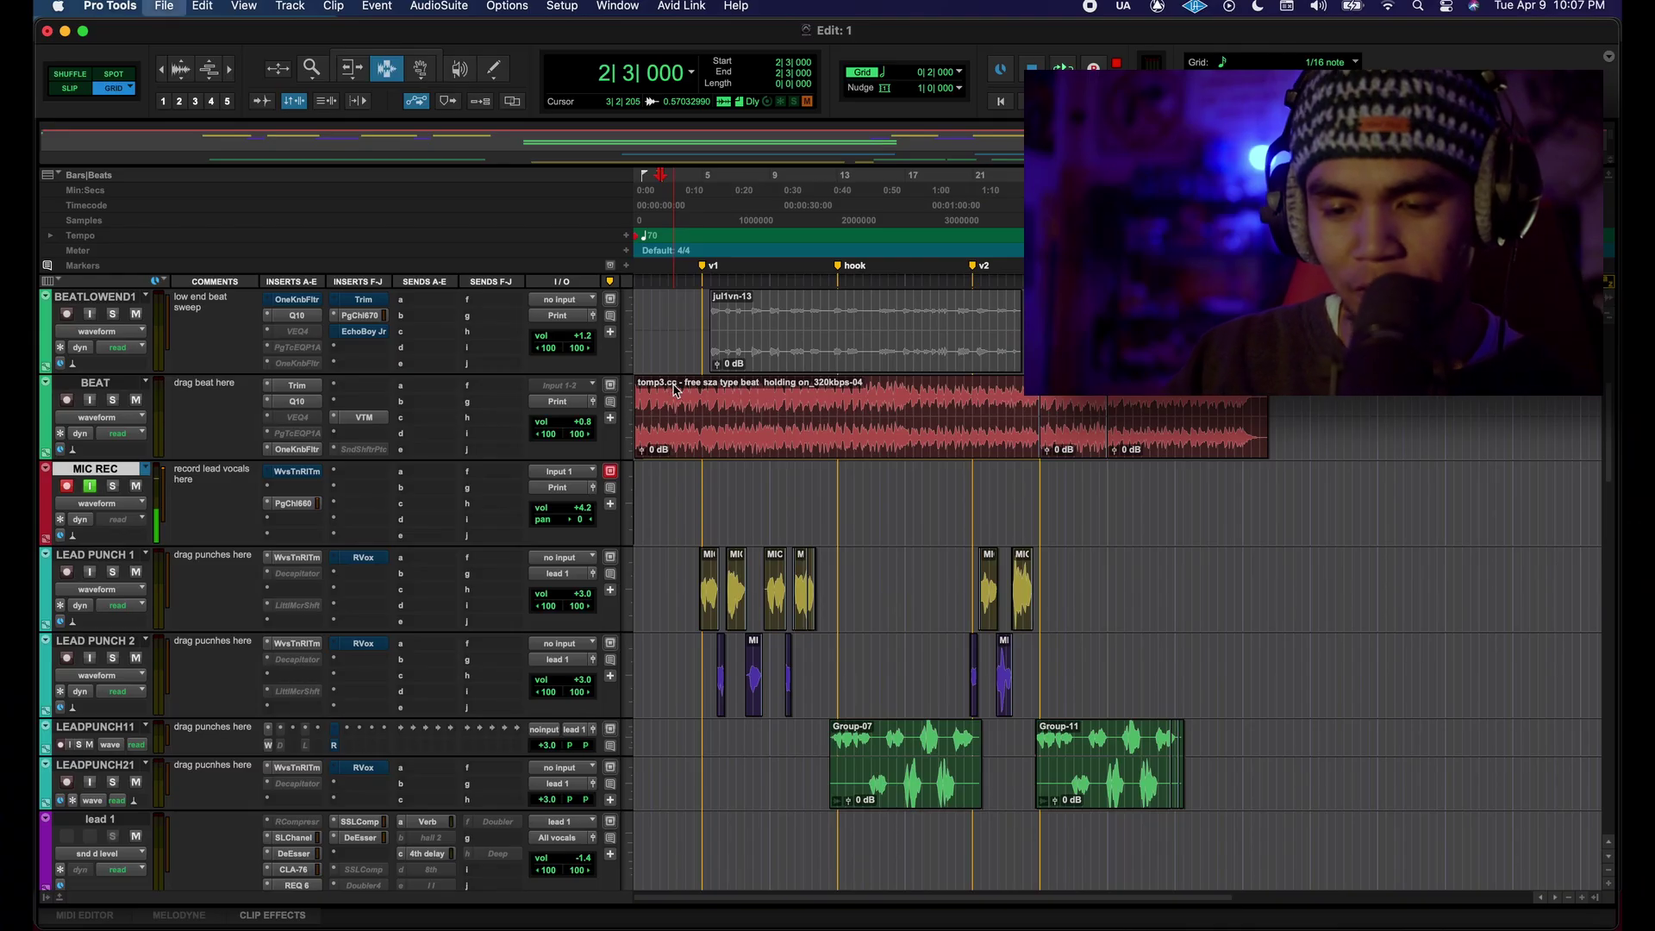
# - Import the tomp3.cc FREE FRANK OCEAN TYPE BEAT MP3, converting it into the Audio Files folder
pyautogui.press('super+shift+i')
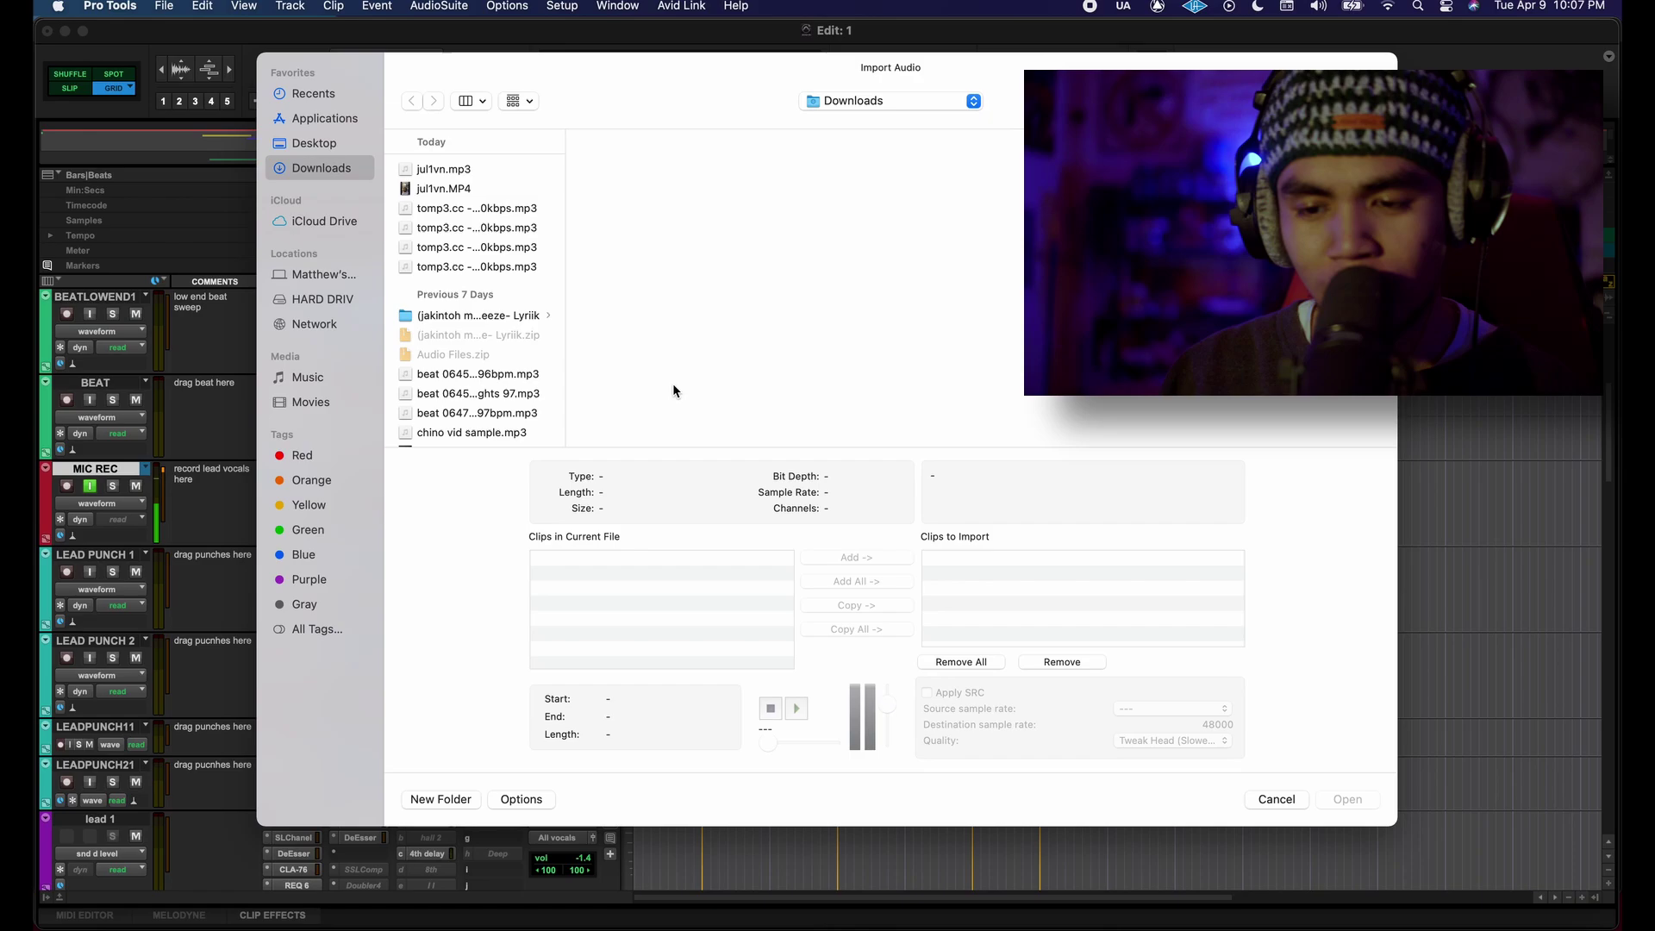
pyautogui.click(505, 212)
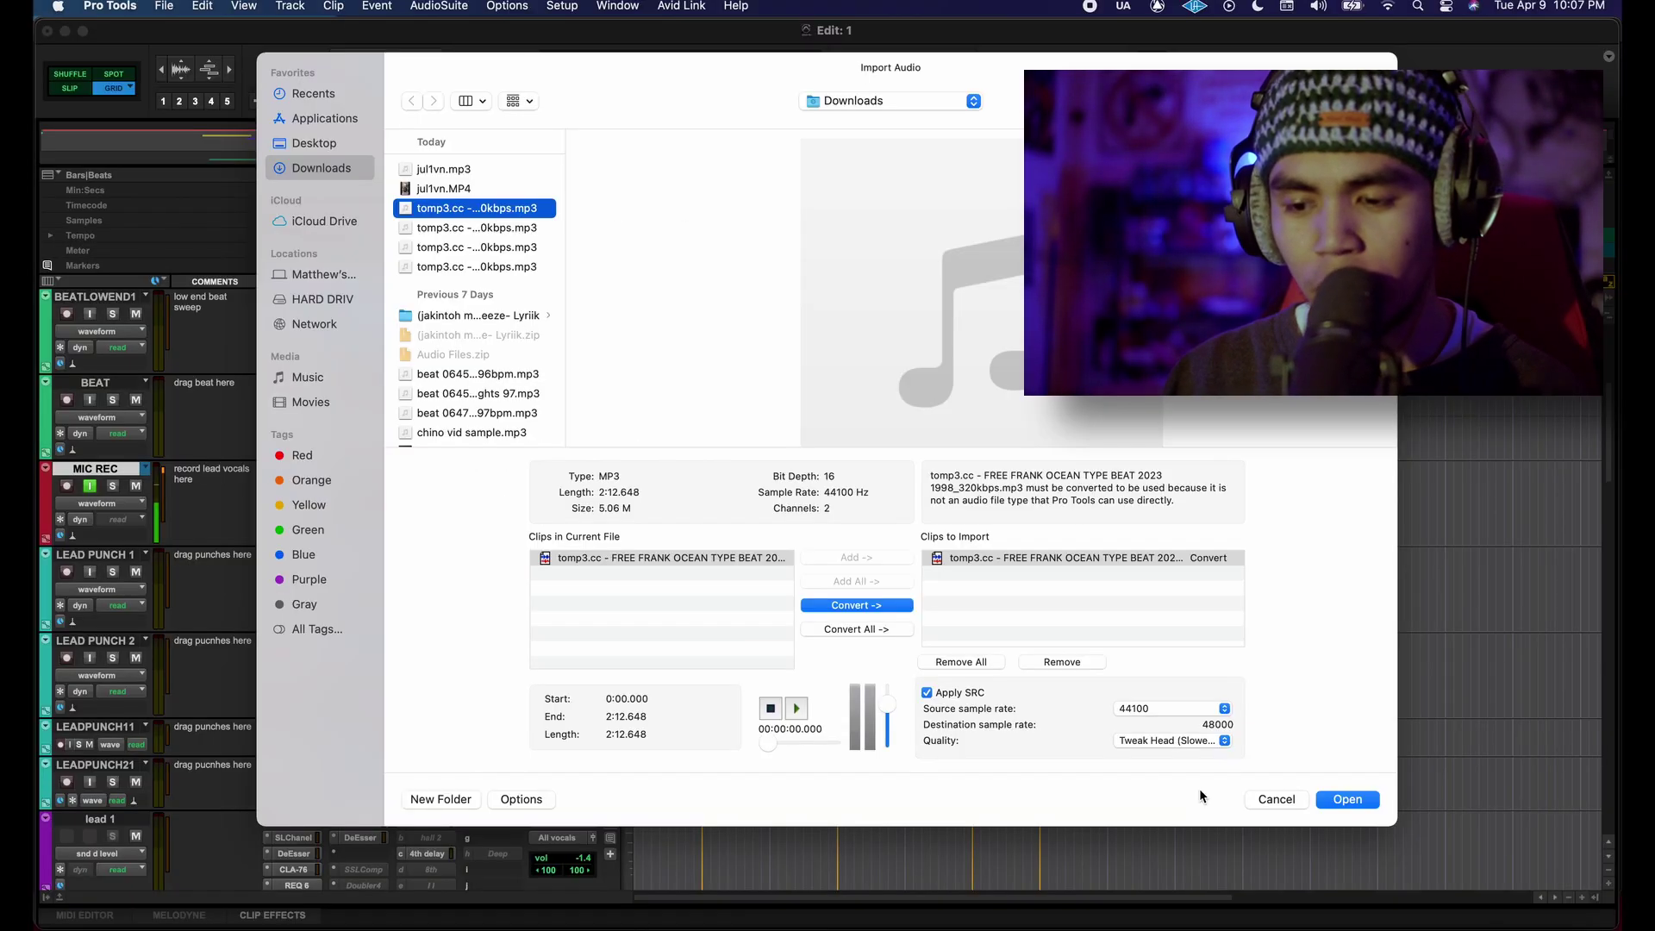
pyautogui.click(1375, 804)
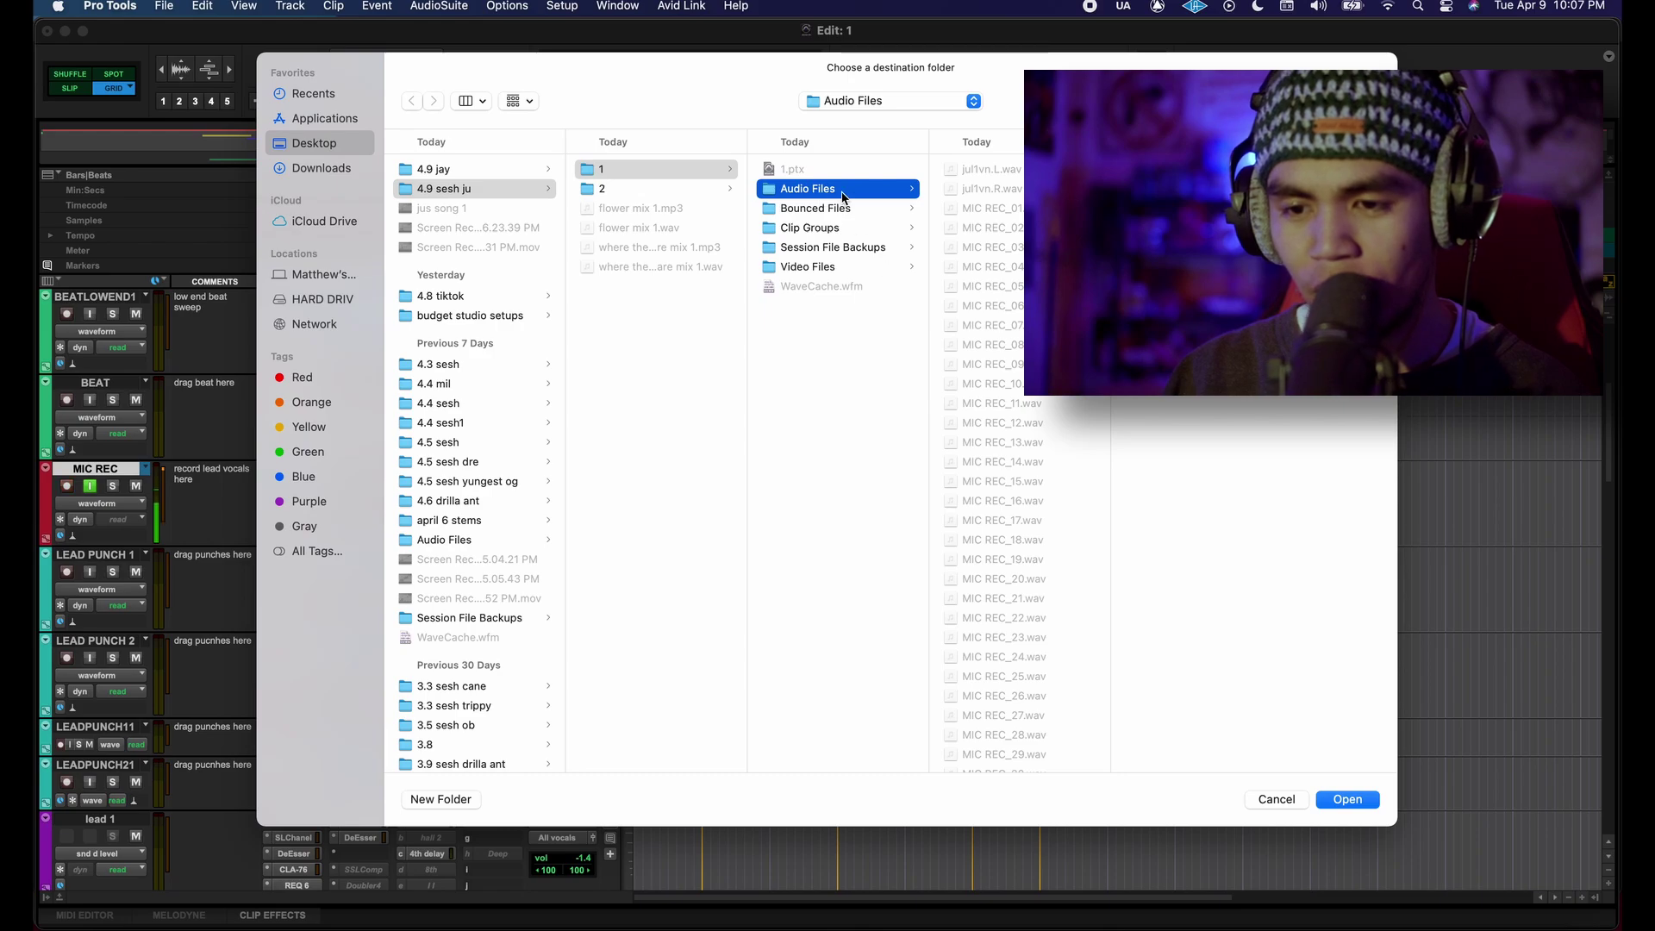
pyautogui.click(1354, 800)
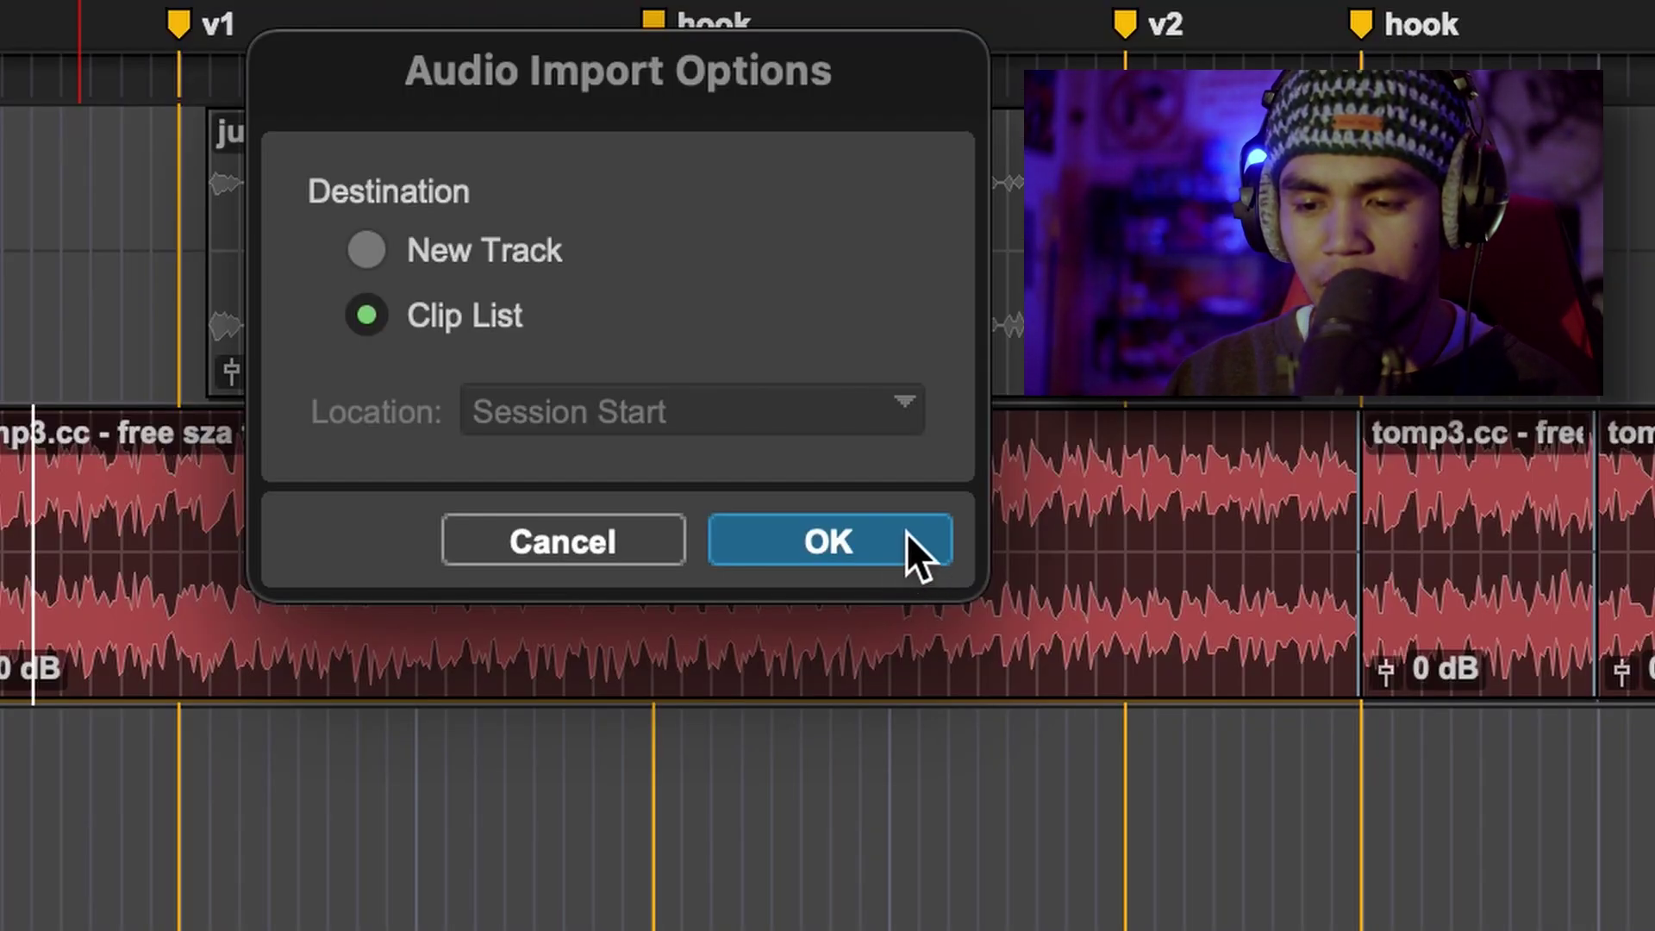
pyautogui.click(906, 531)
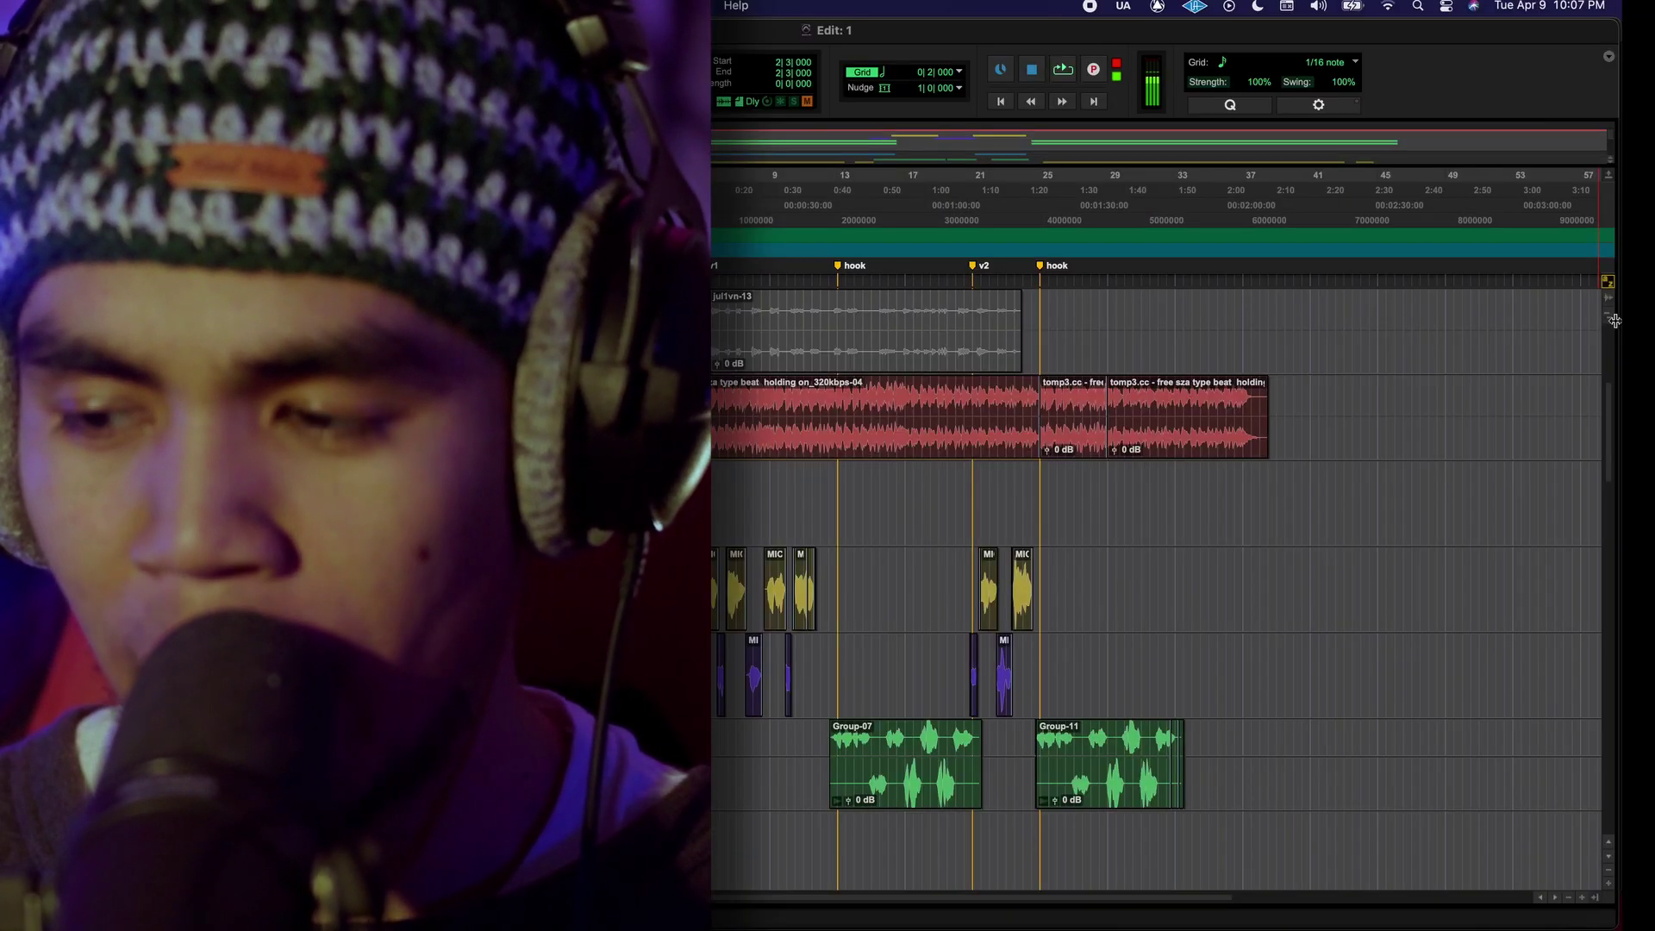
# - Place the beat clip on the BEAT track and read its key (D major) and tempo (70 BPM)
pyautogui.moveTo(1615, 321); pyautogui.dragTo(1466, 321)
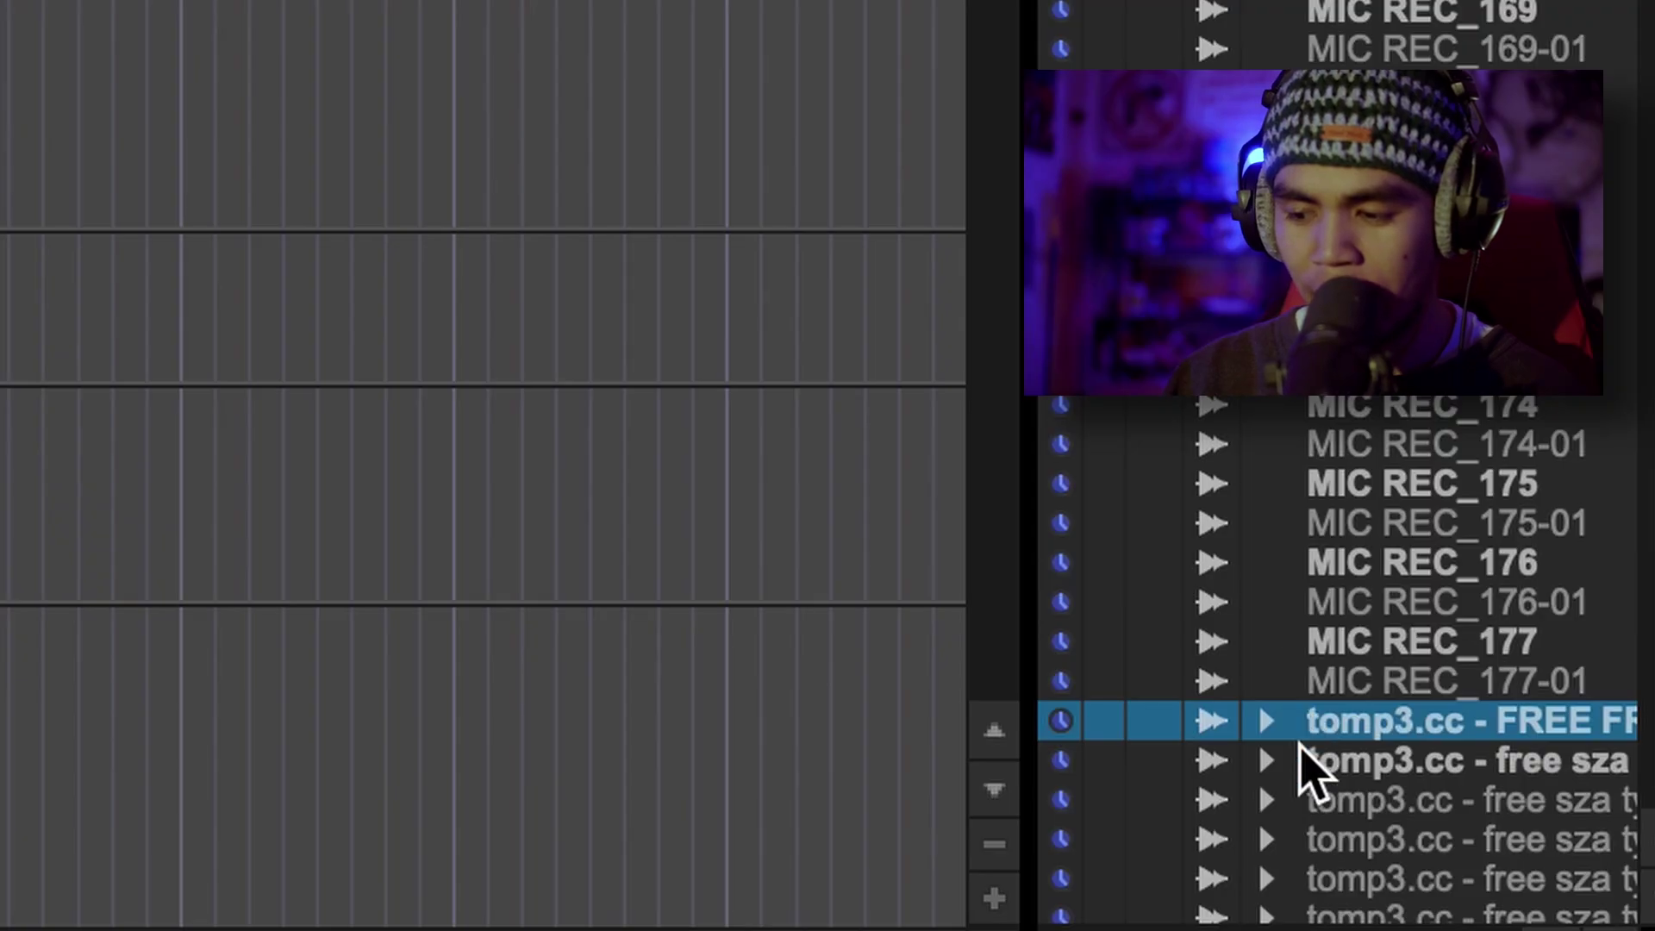
pyautogui.moveTo(1367, 762); pyautogui.dragTo(815, 504)
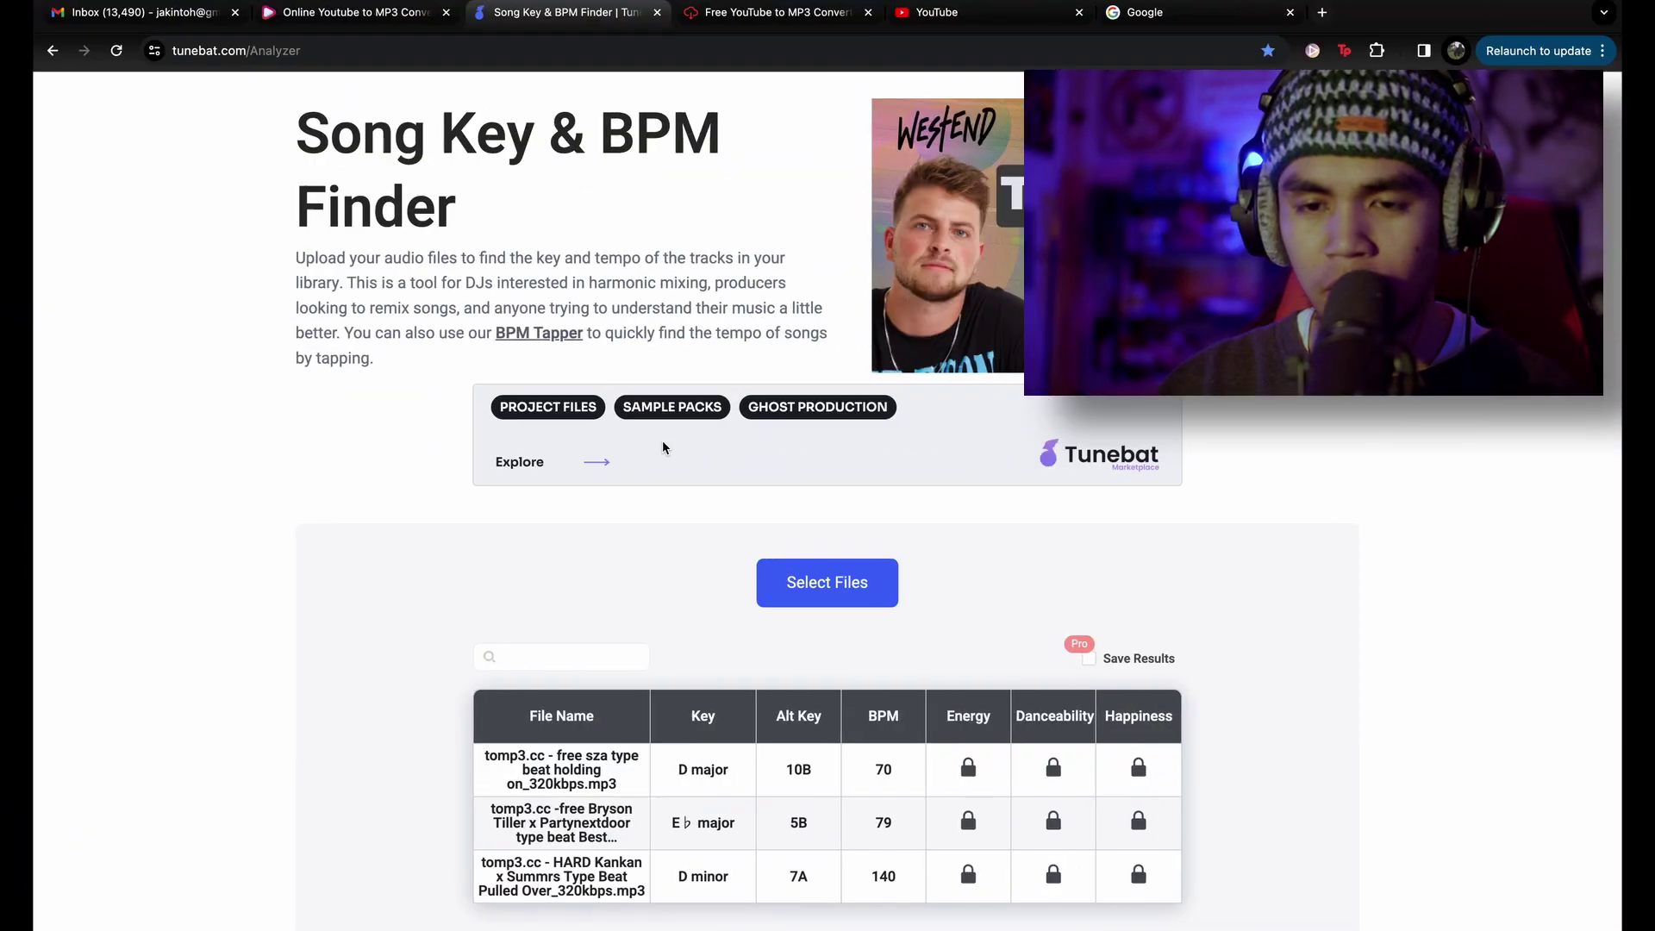
pyautogui.click(407, 51)
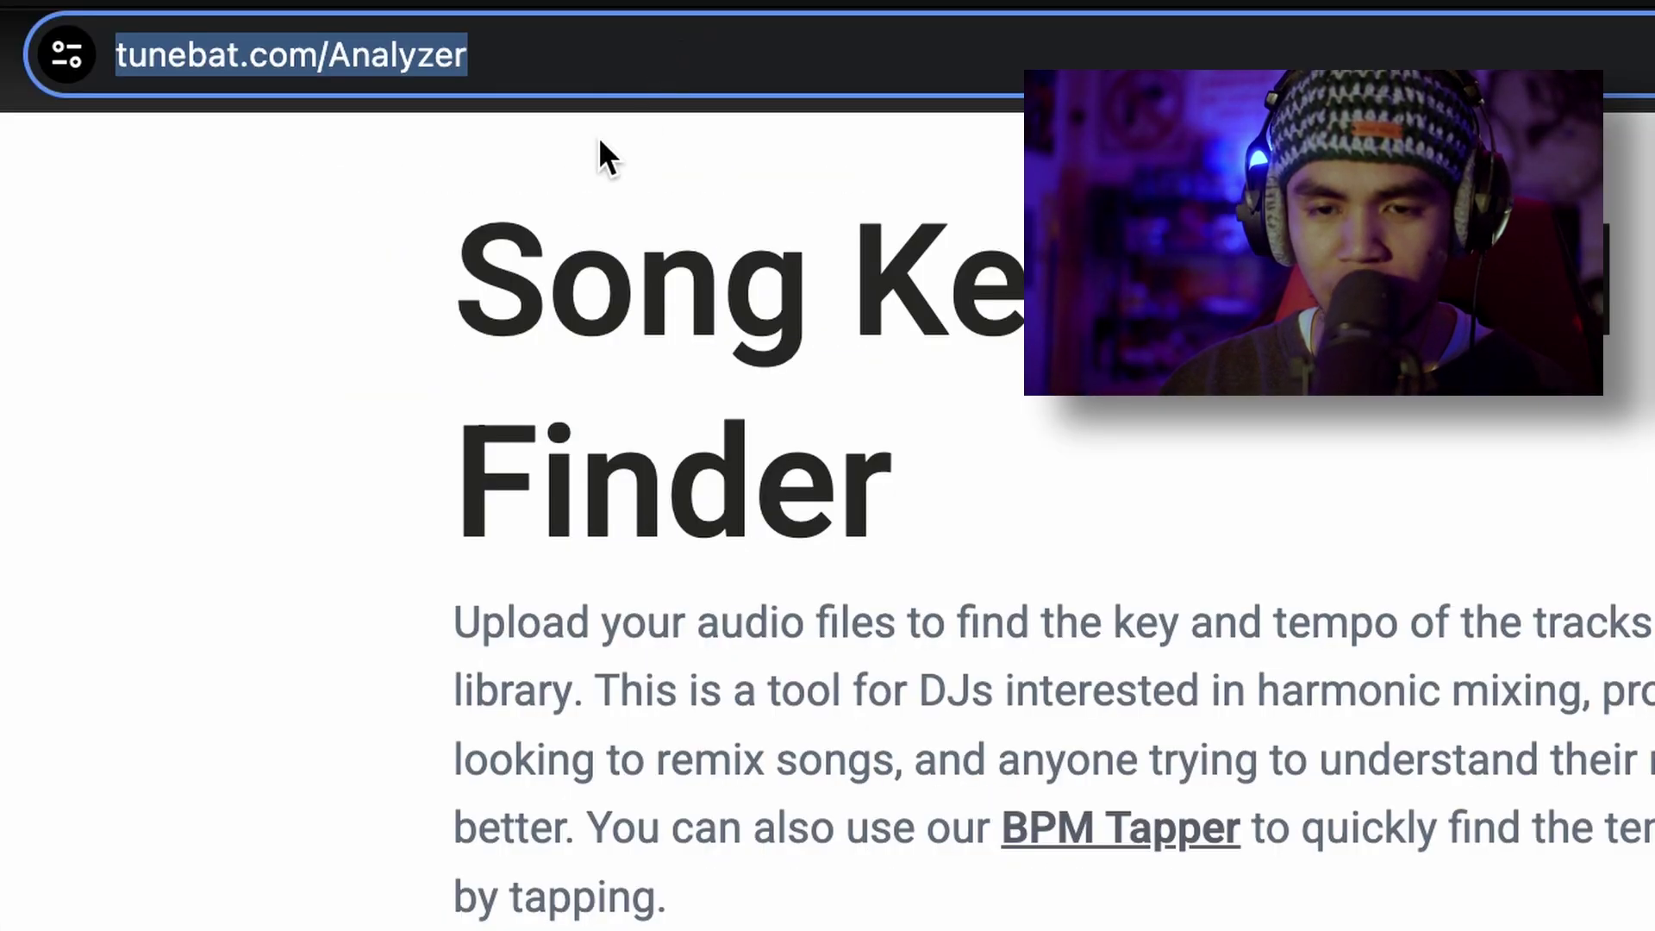
pyautogui.click(296, 318)
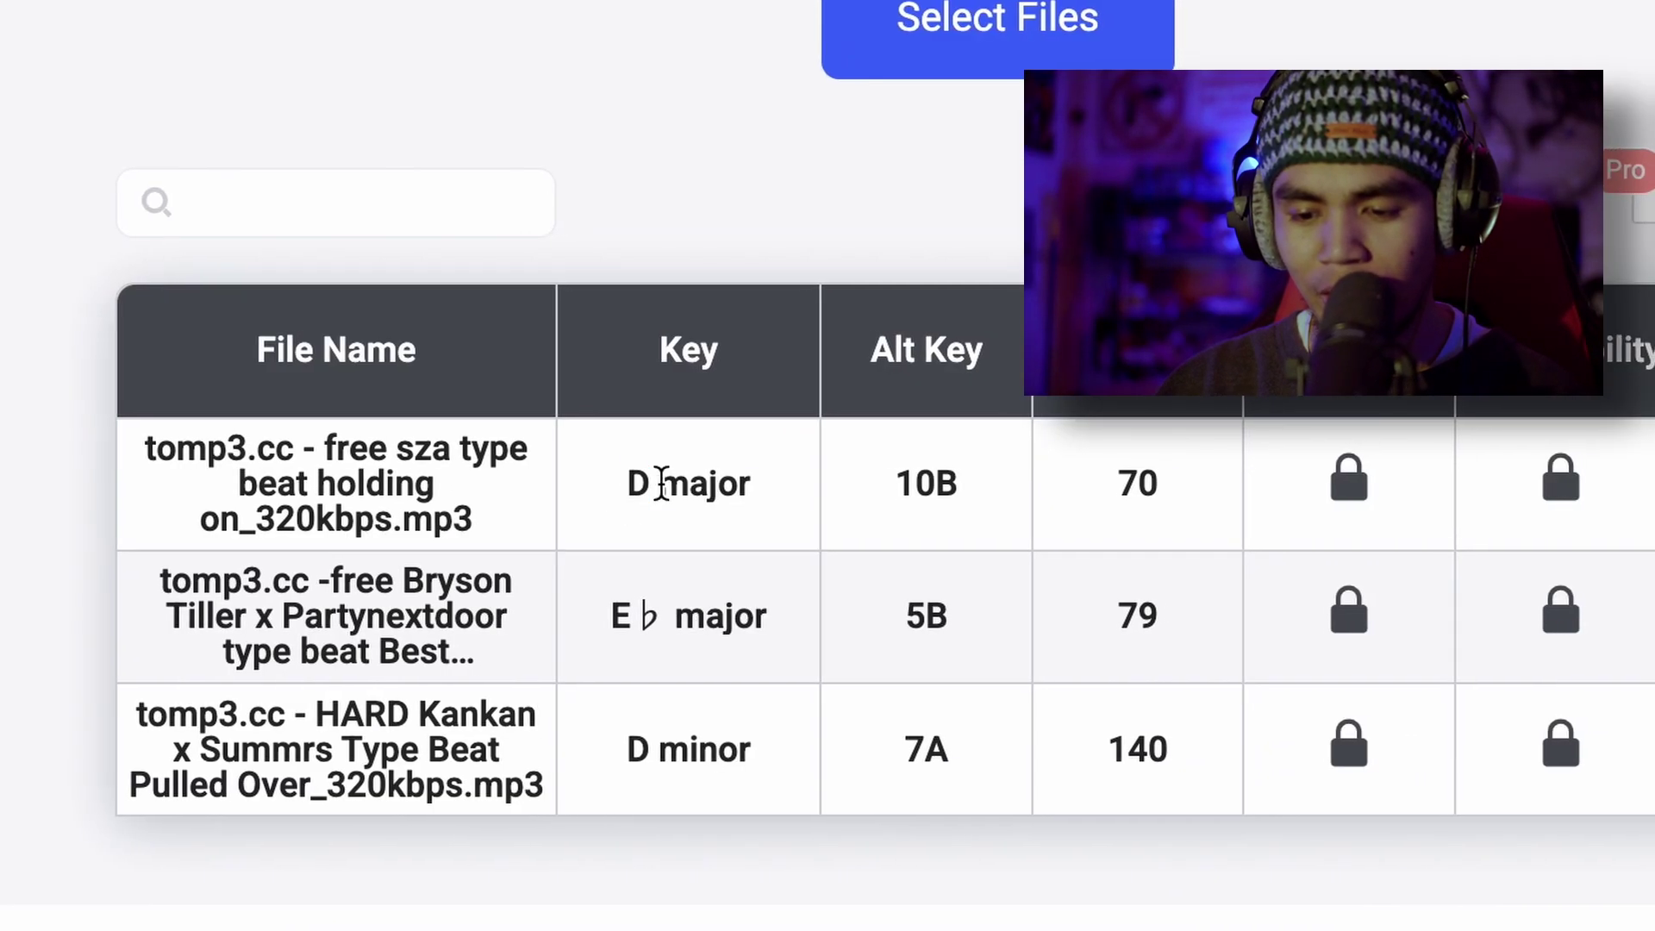
pyautogui.moveTo(687, 752); pyautogui.dragTo(732, 755)
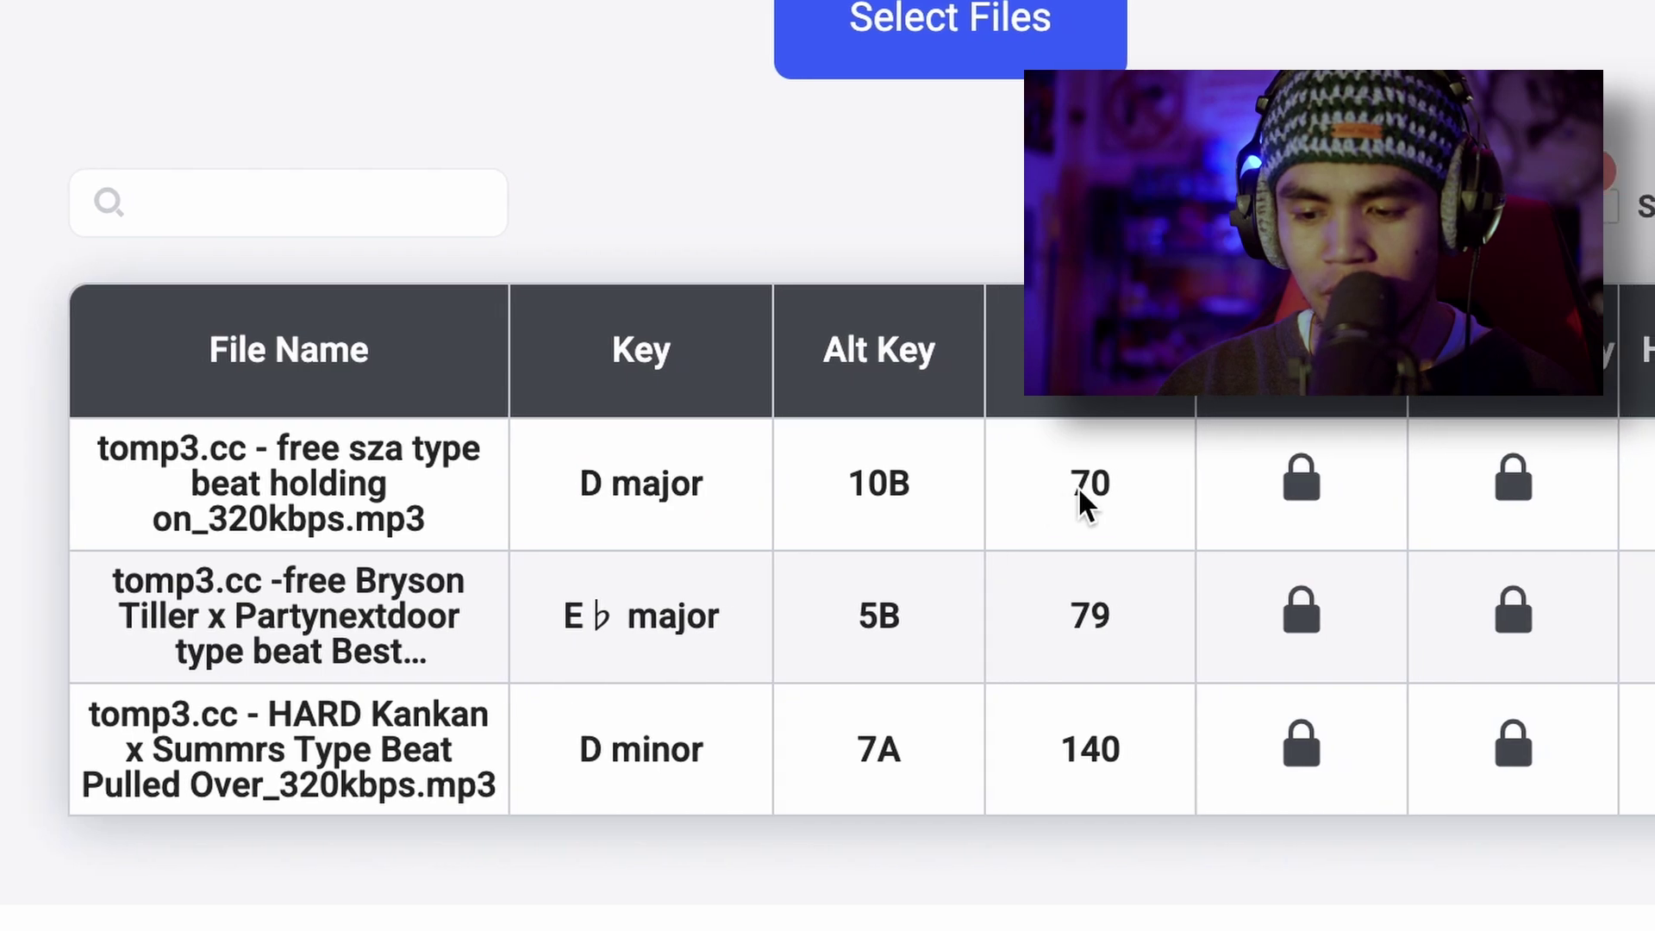
pyautogui.doubleClick(884, 754)
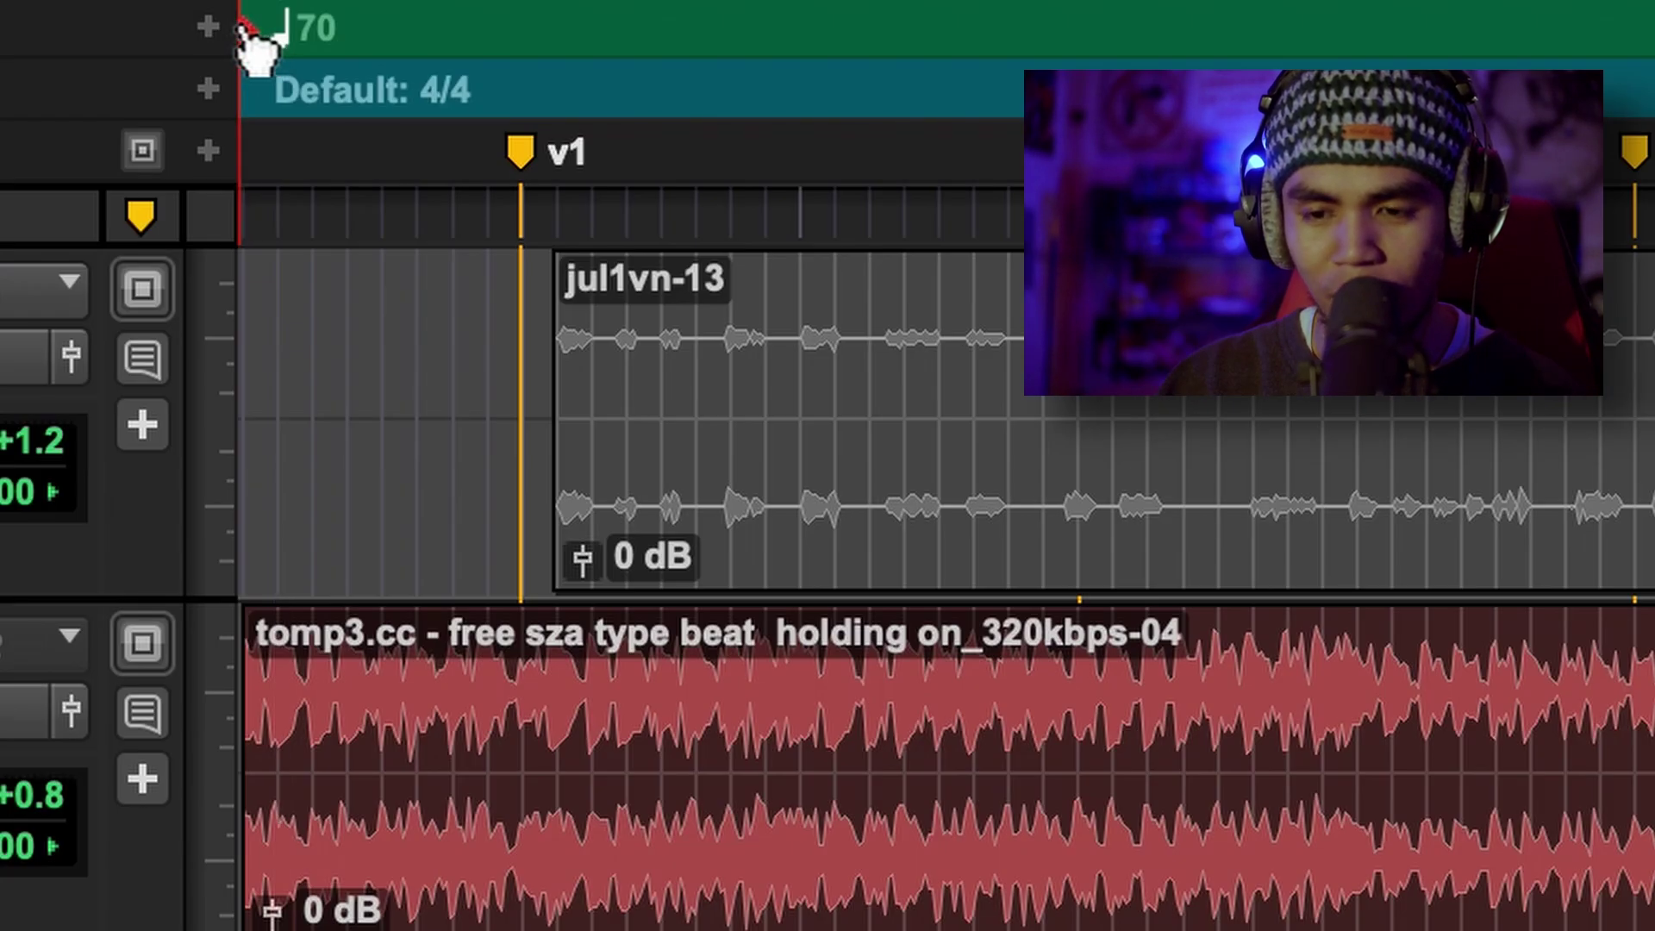
# - Set the bar 1 tempo marker to 70 BPM
pyautogui.doubleClick(250, 43)
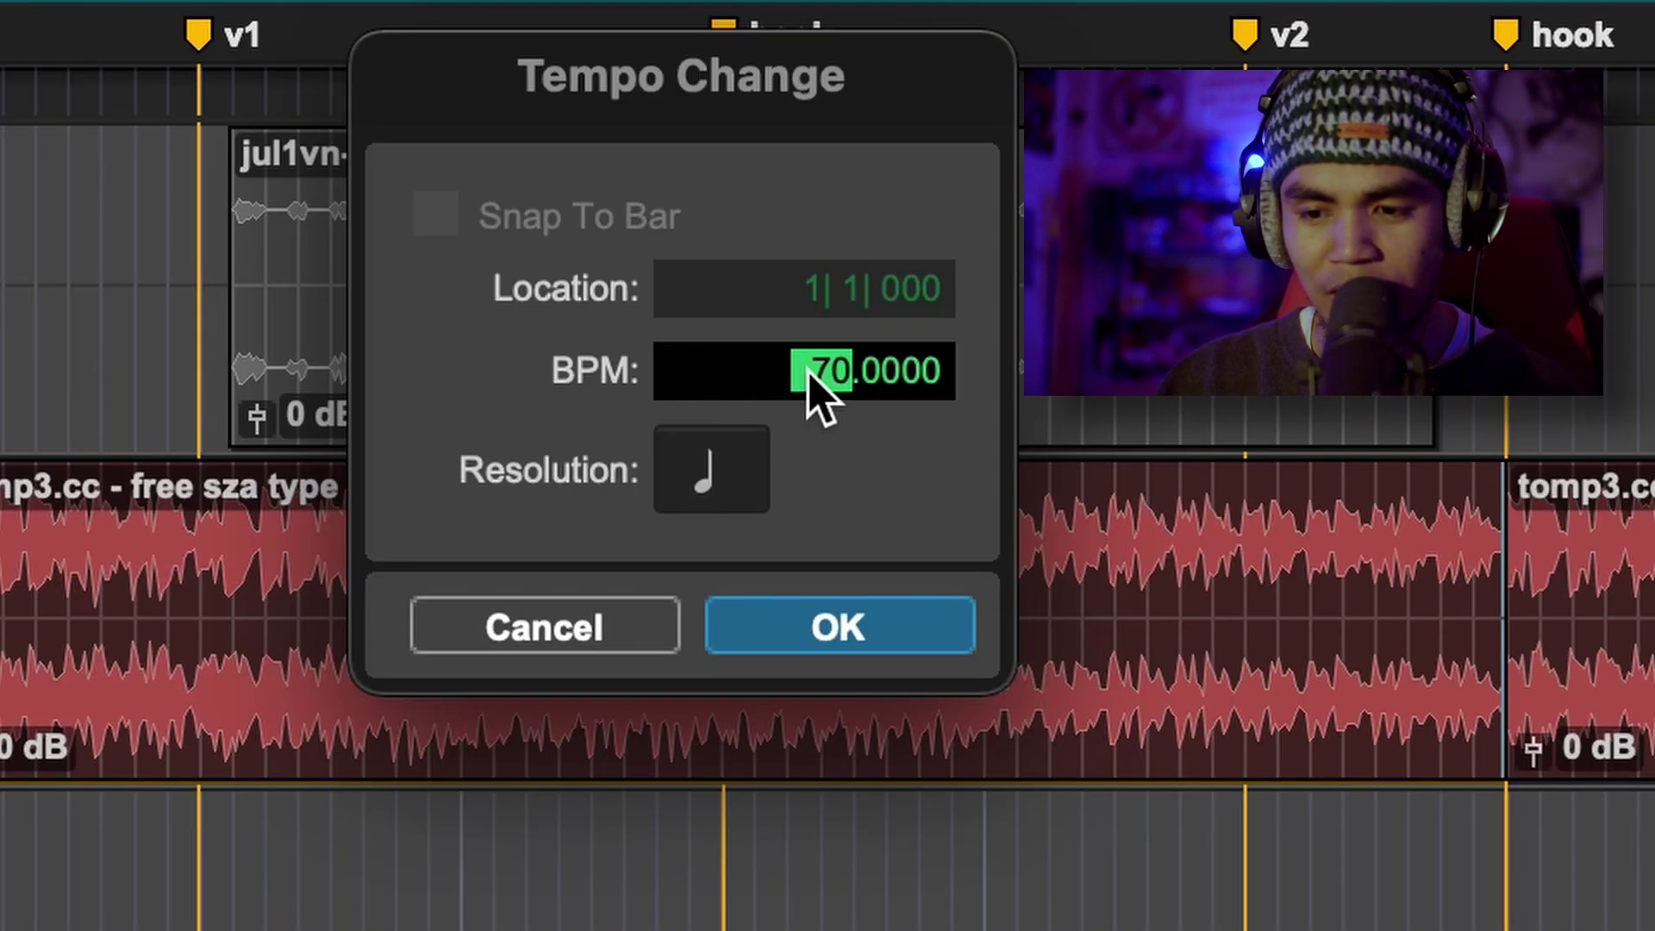
pyautogui.click(840, 627)
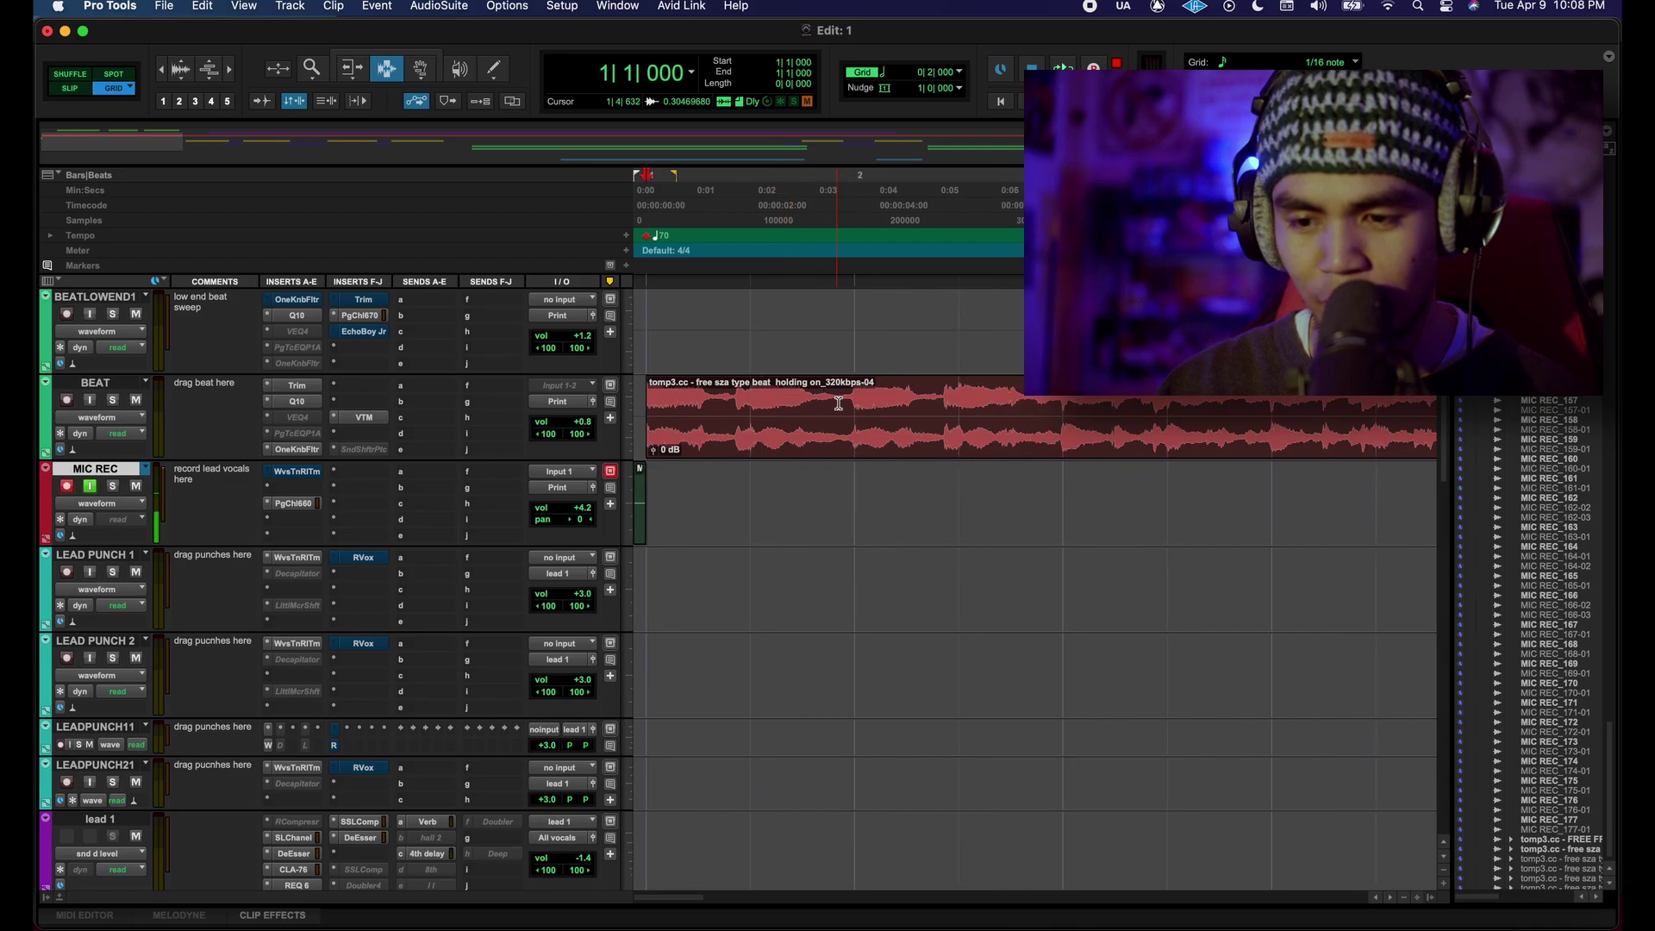
# - Zoom out over the arrangement and open Waves Tune Real-Time on the MIC REC track
pyautogui.hscroll(5, 1058, 403)
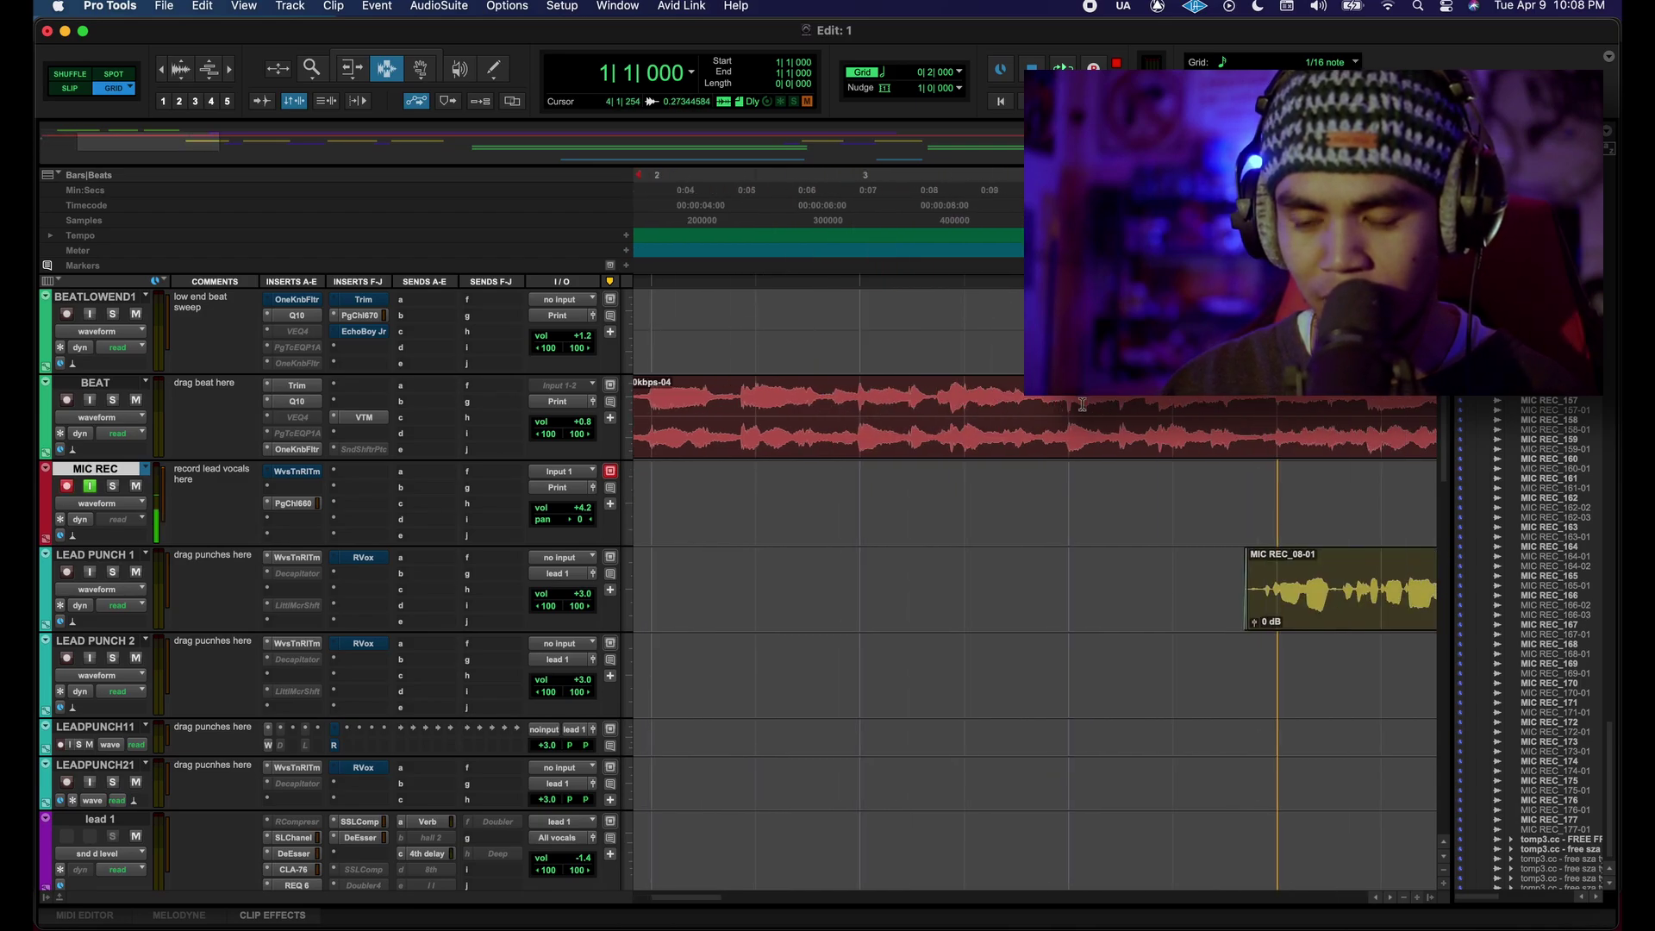
pyautogui.hscroll(3, 1080, 404)
pyautogui.press('super+bracketleft')
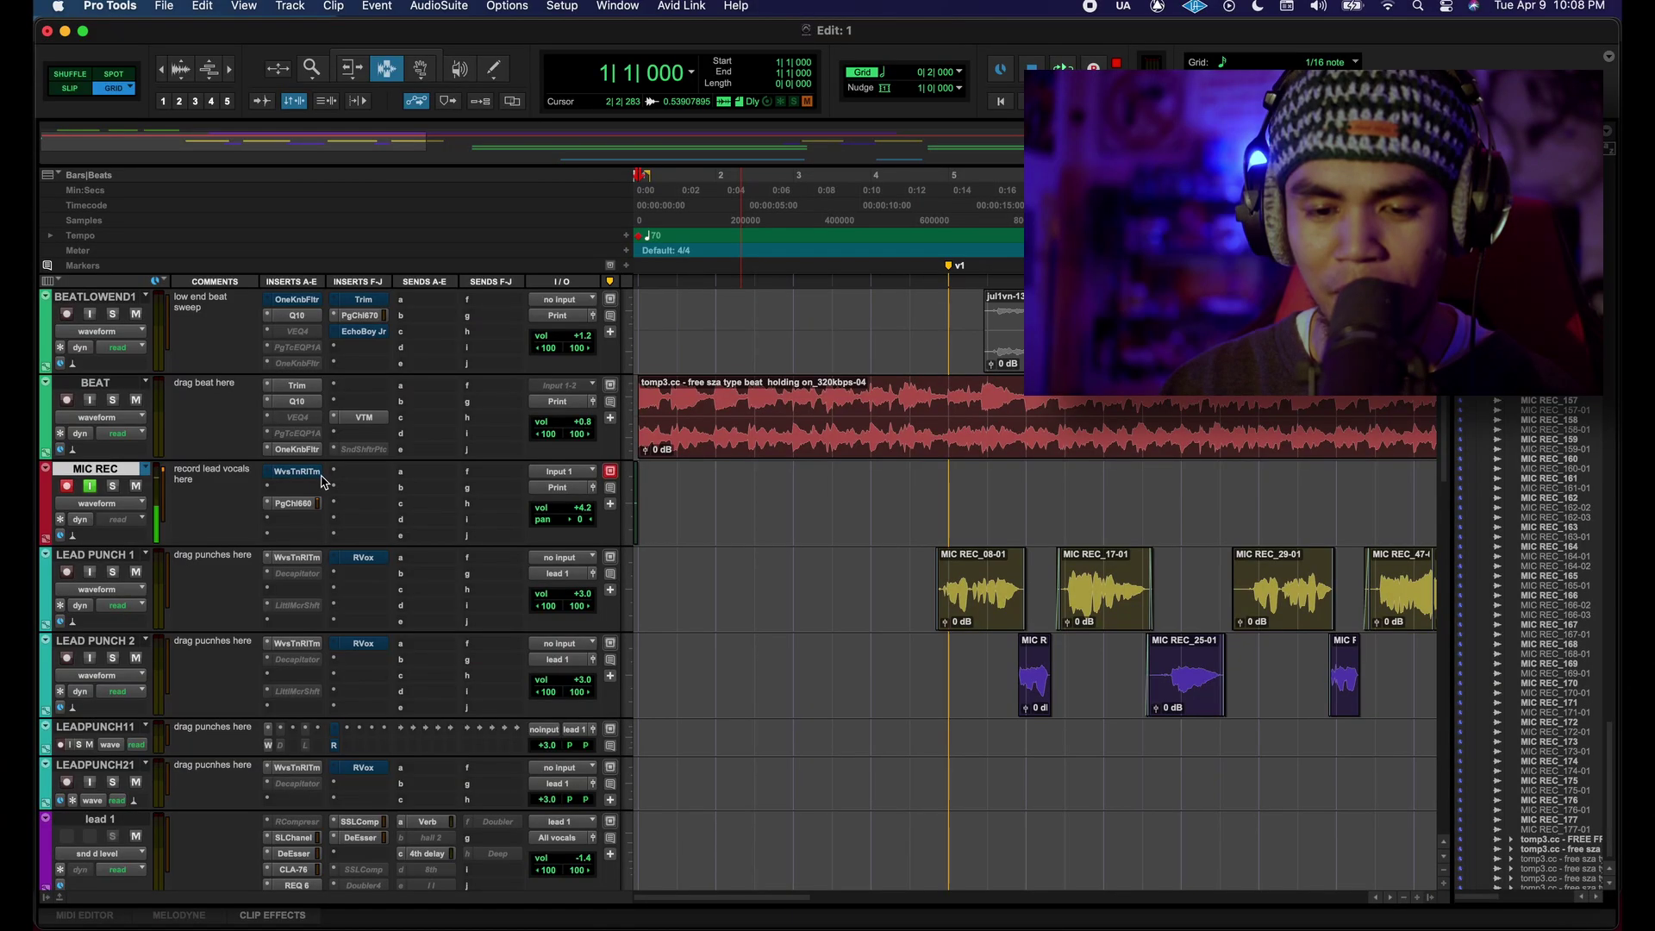
pyautogui.click(319, 476)
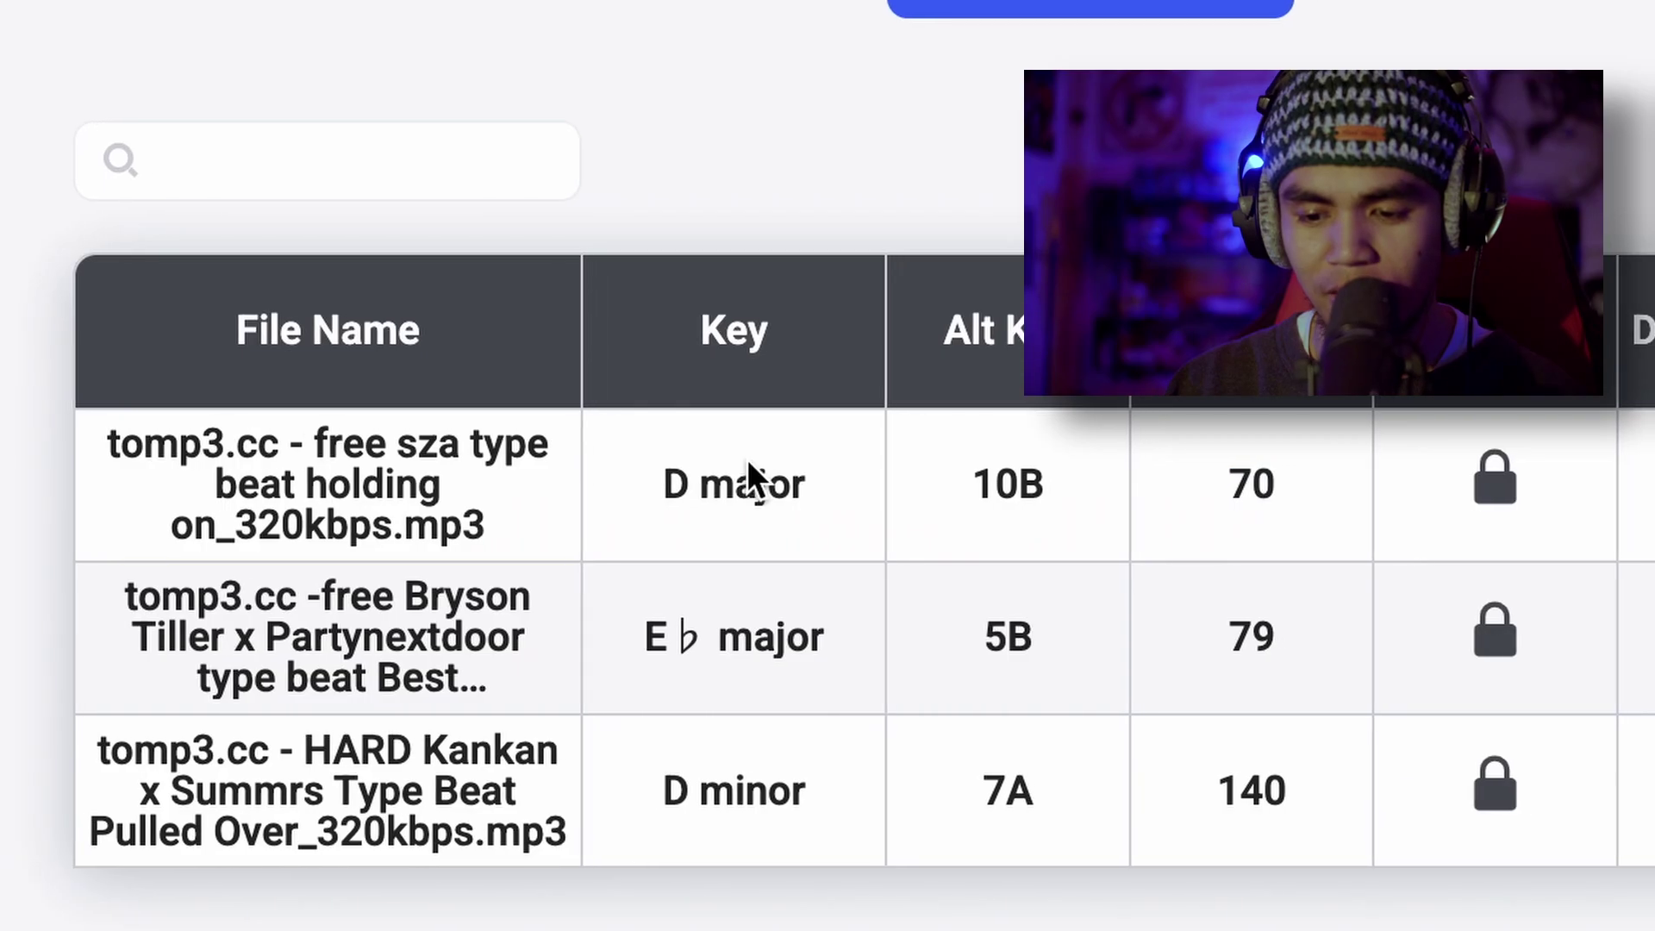
# - Check the beat's D major key in the results table against the tuner's scale
pyautogui.moveTo(664, 483); pyautogui.dragTo(803, 472)
pyautogui.click(811, 473)
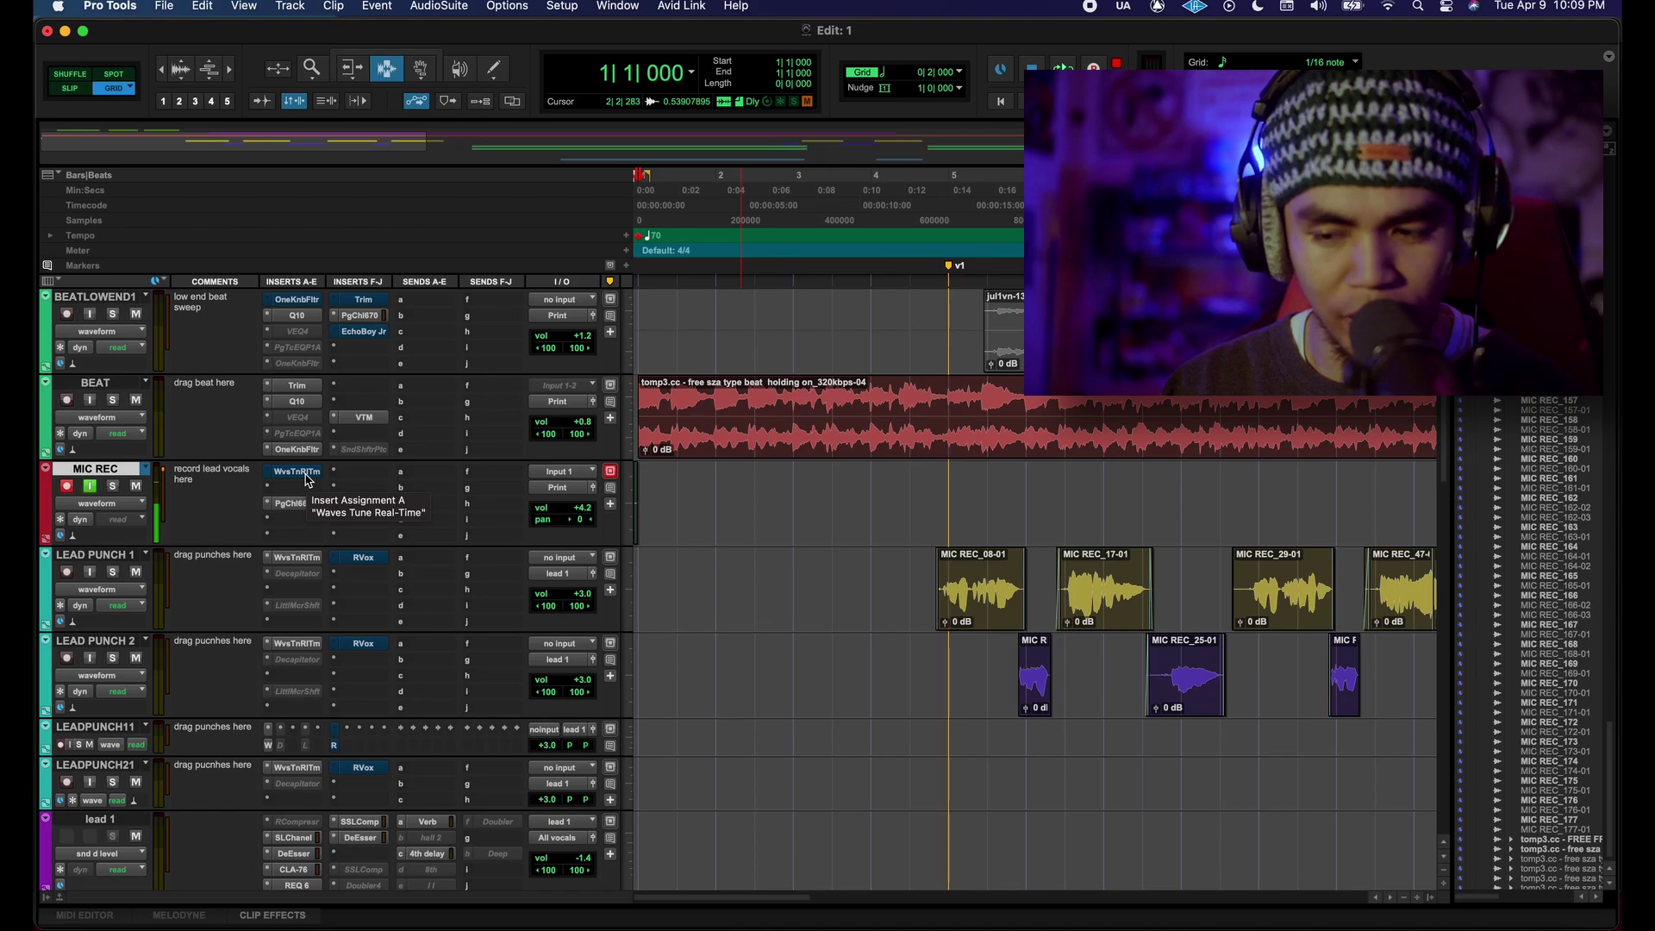
# - Arm MIC REC, check QuickPunch, record the MIC REC_178 take, and enable the Smart Tool
pyautogui.scroll(-5, 312, 591)
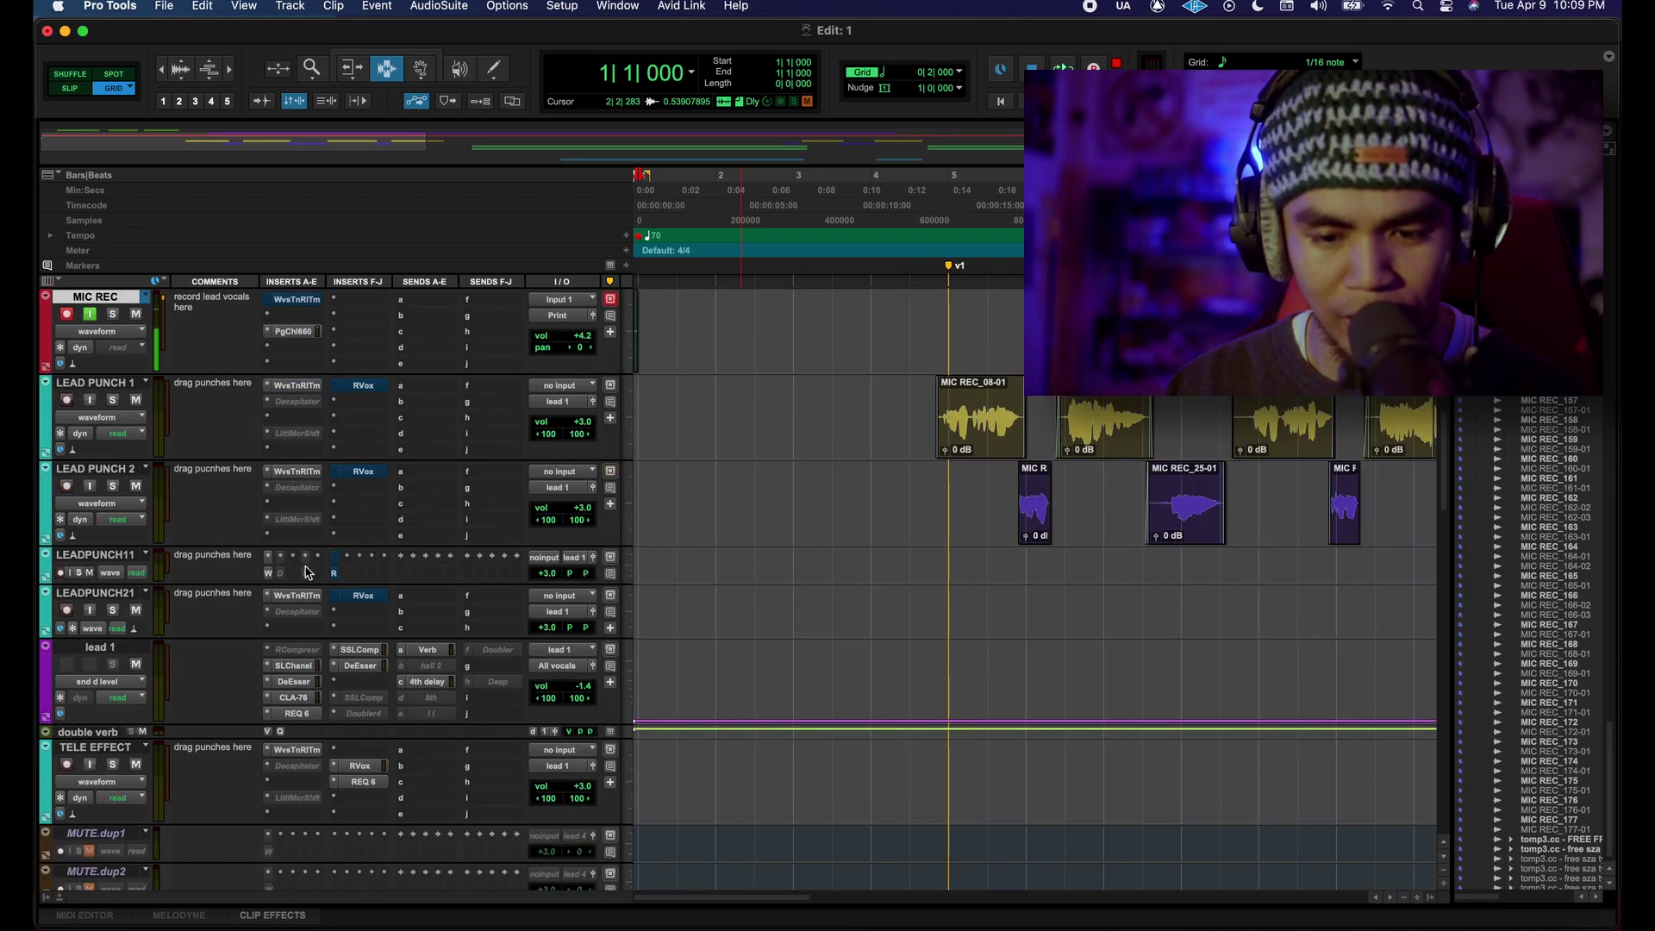
pyautogui.scroll(-8, 307, 571)
pyautogui.scroll(10, 308, 571)
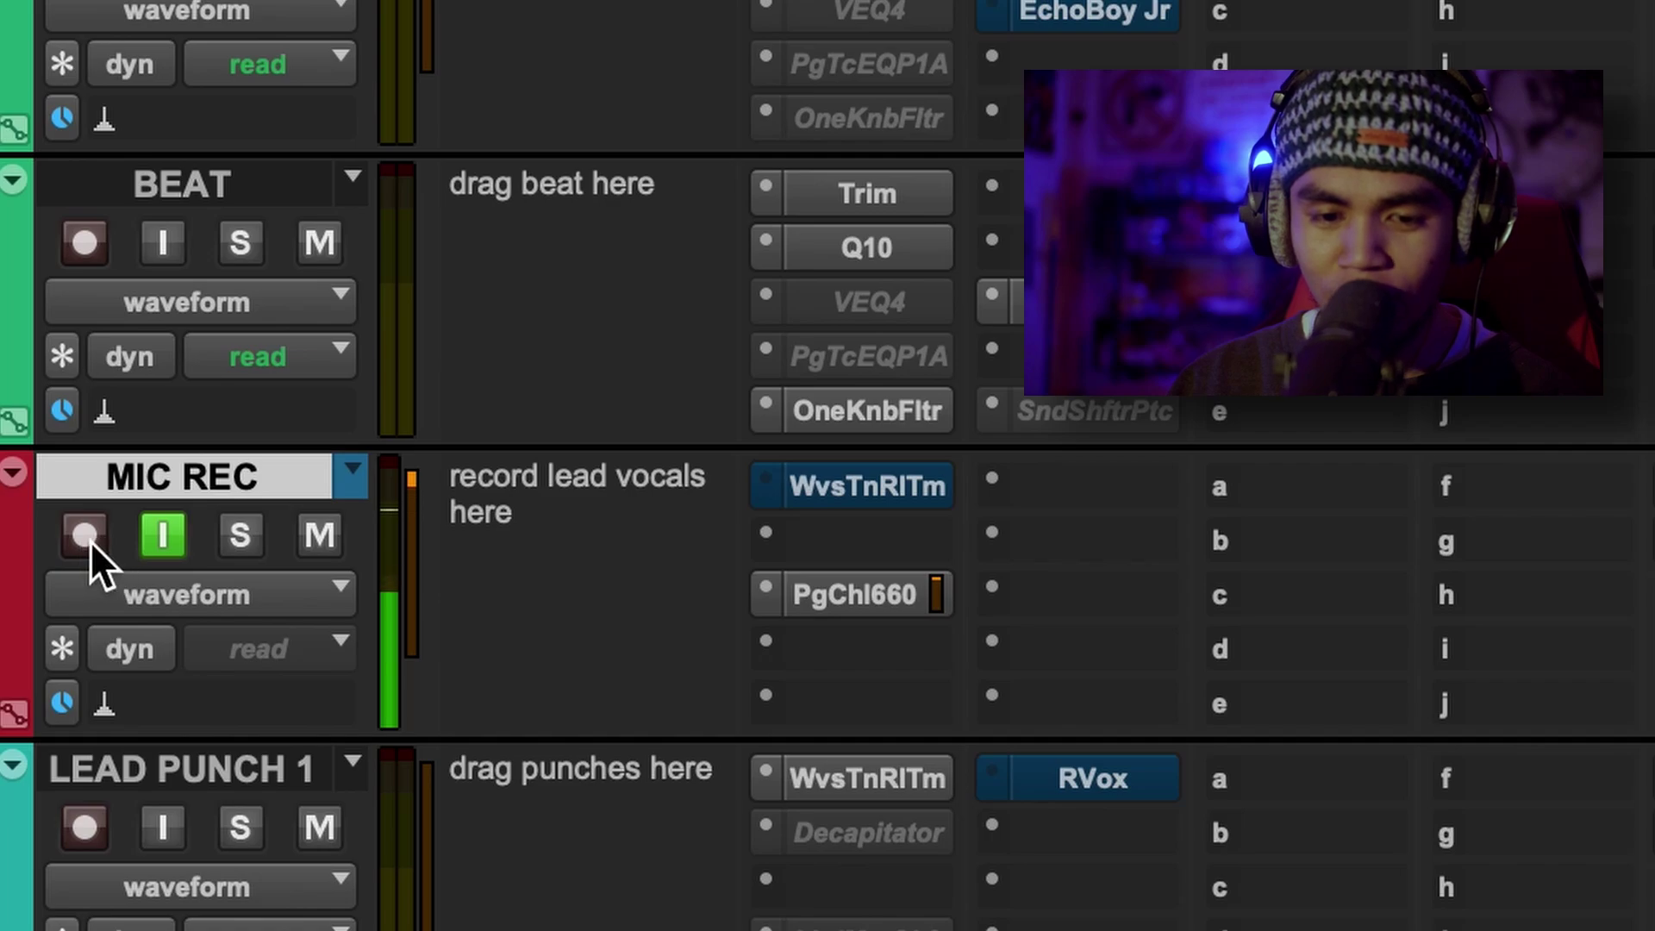
pyautogui.click(86, 536)
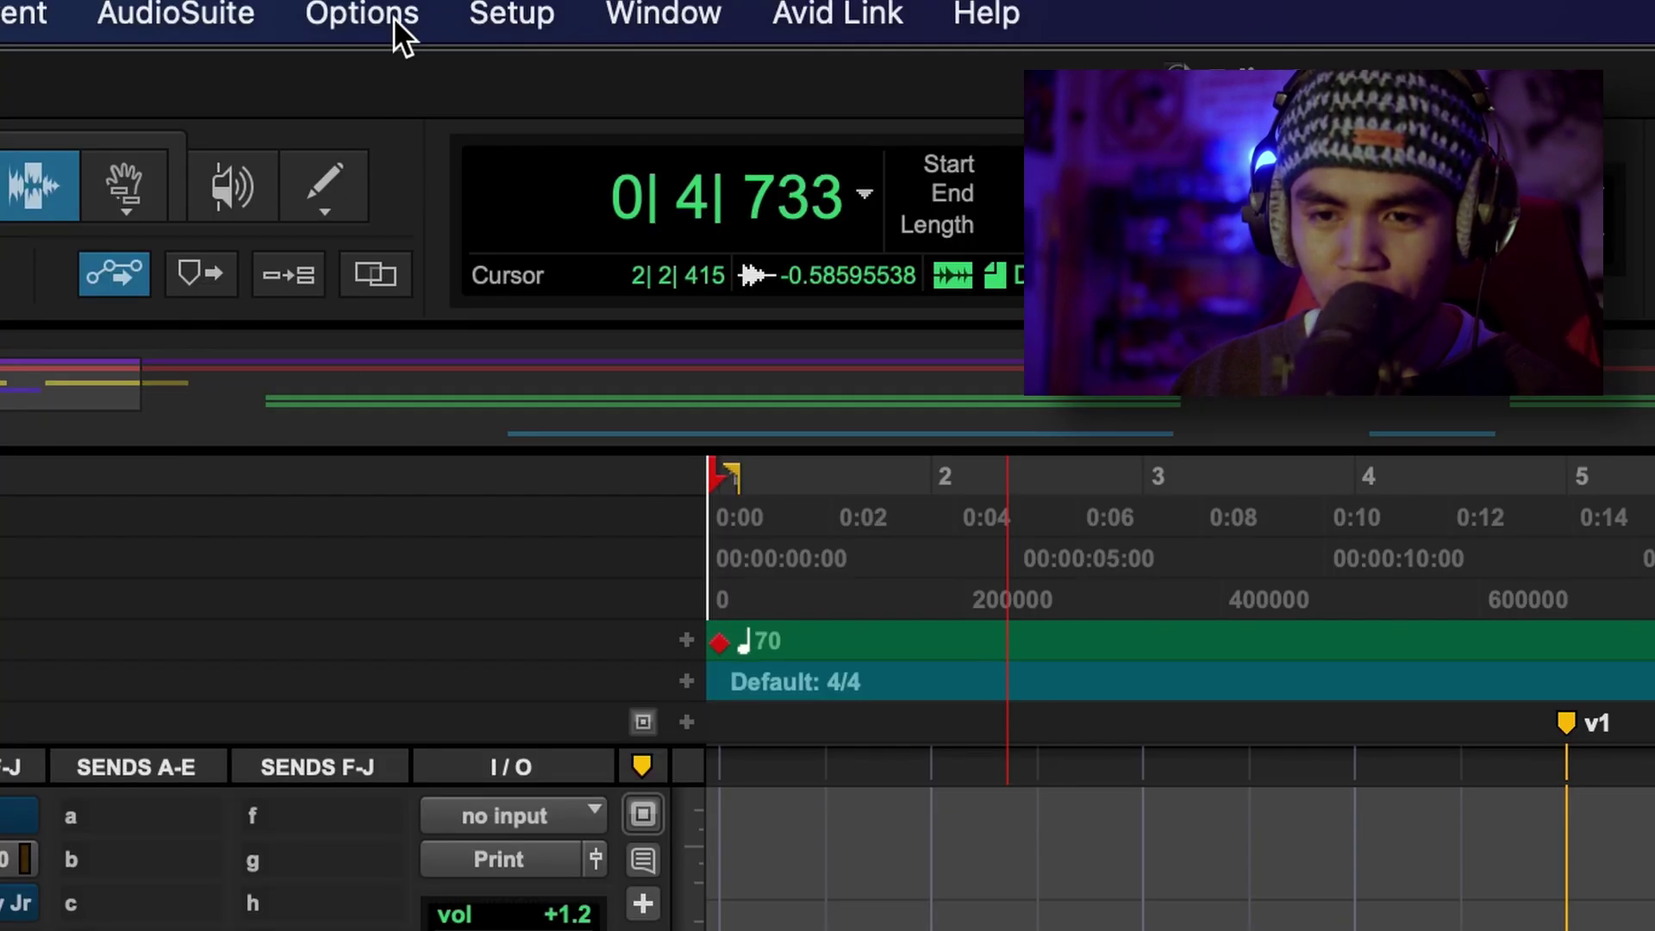
pyautogui.click(386, 16)
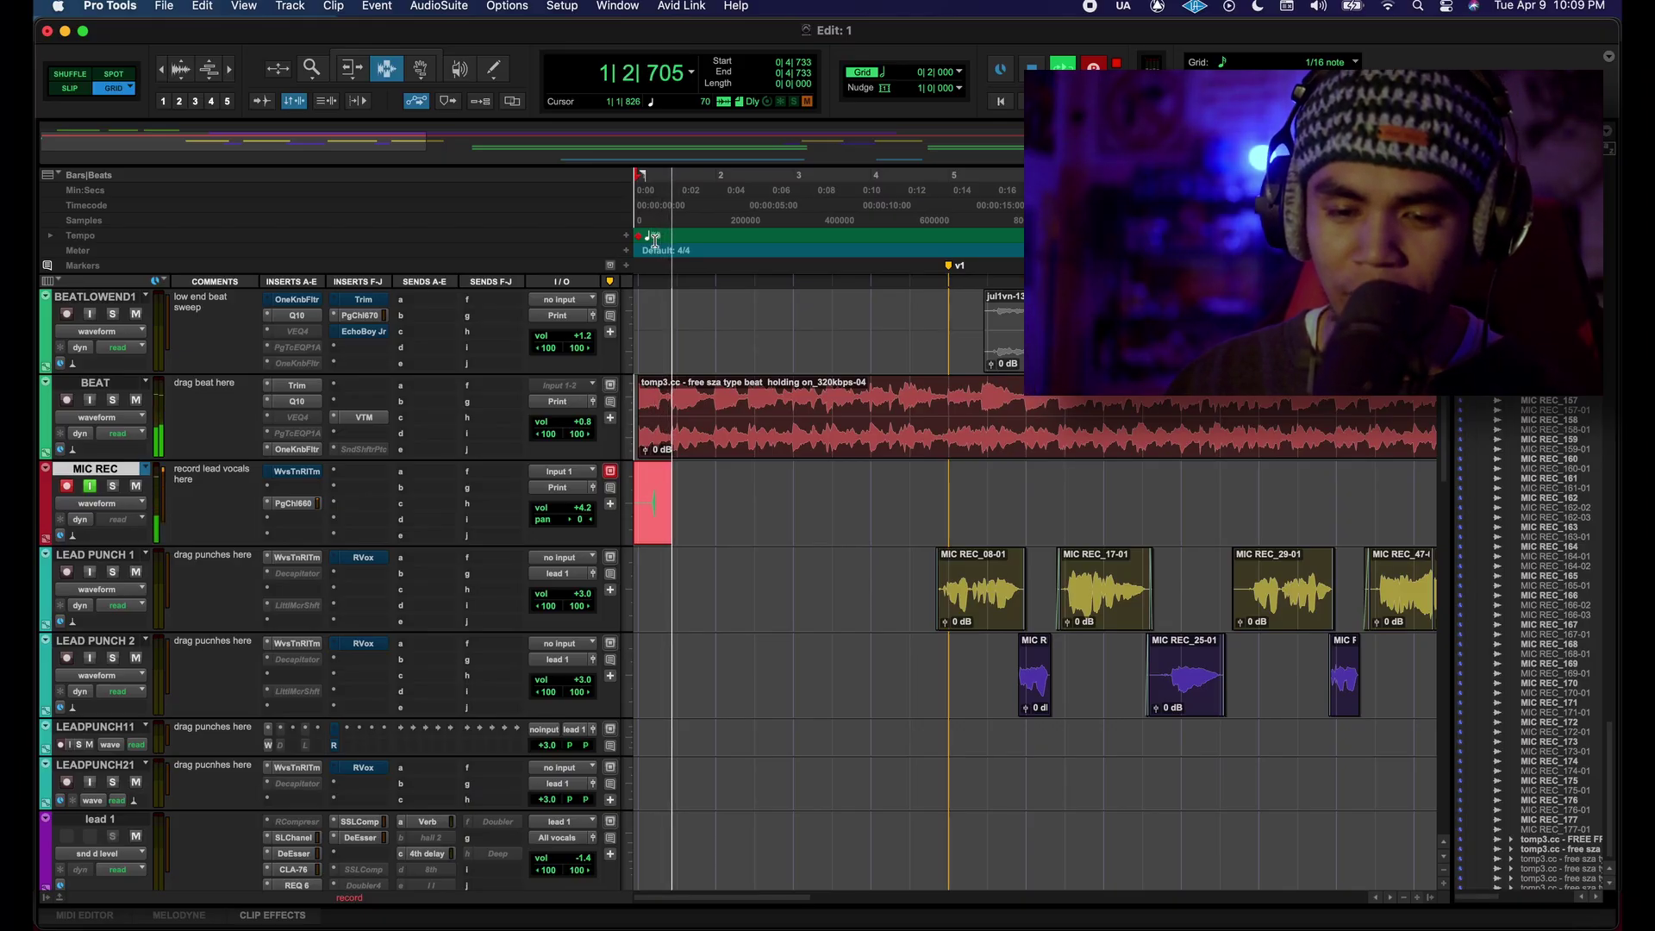
pyautogui.press('space')
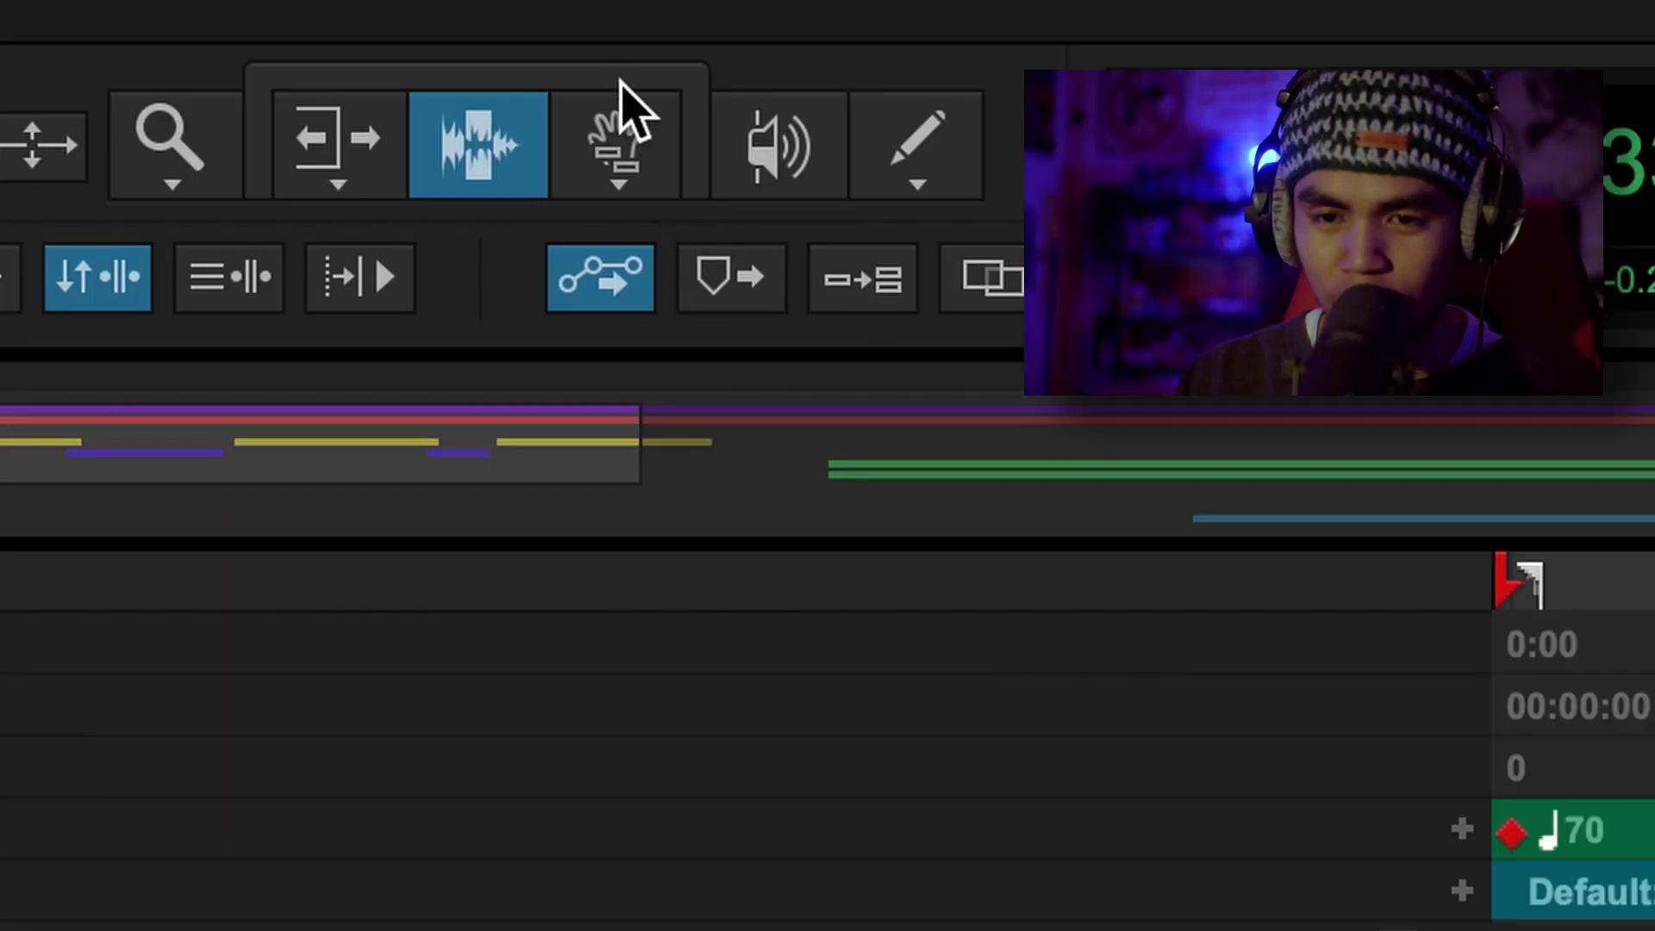
pyautogui.click(616, 88)
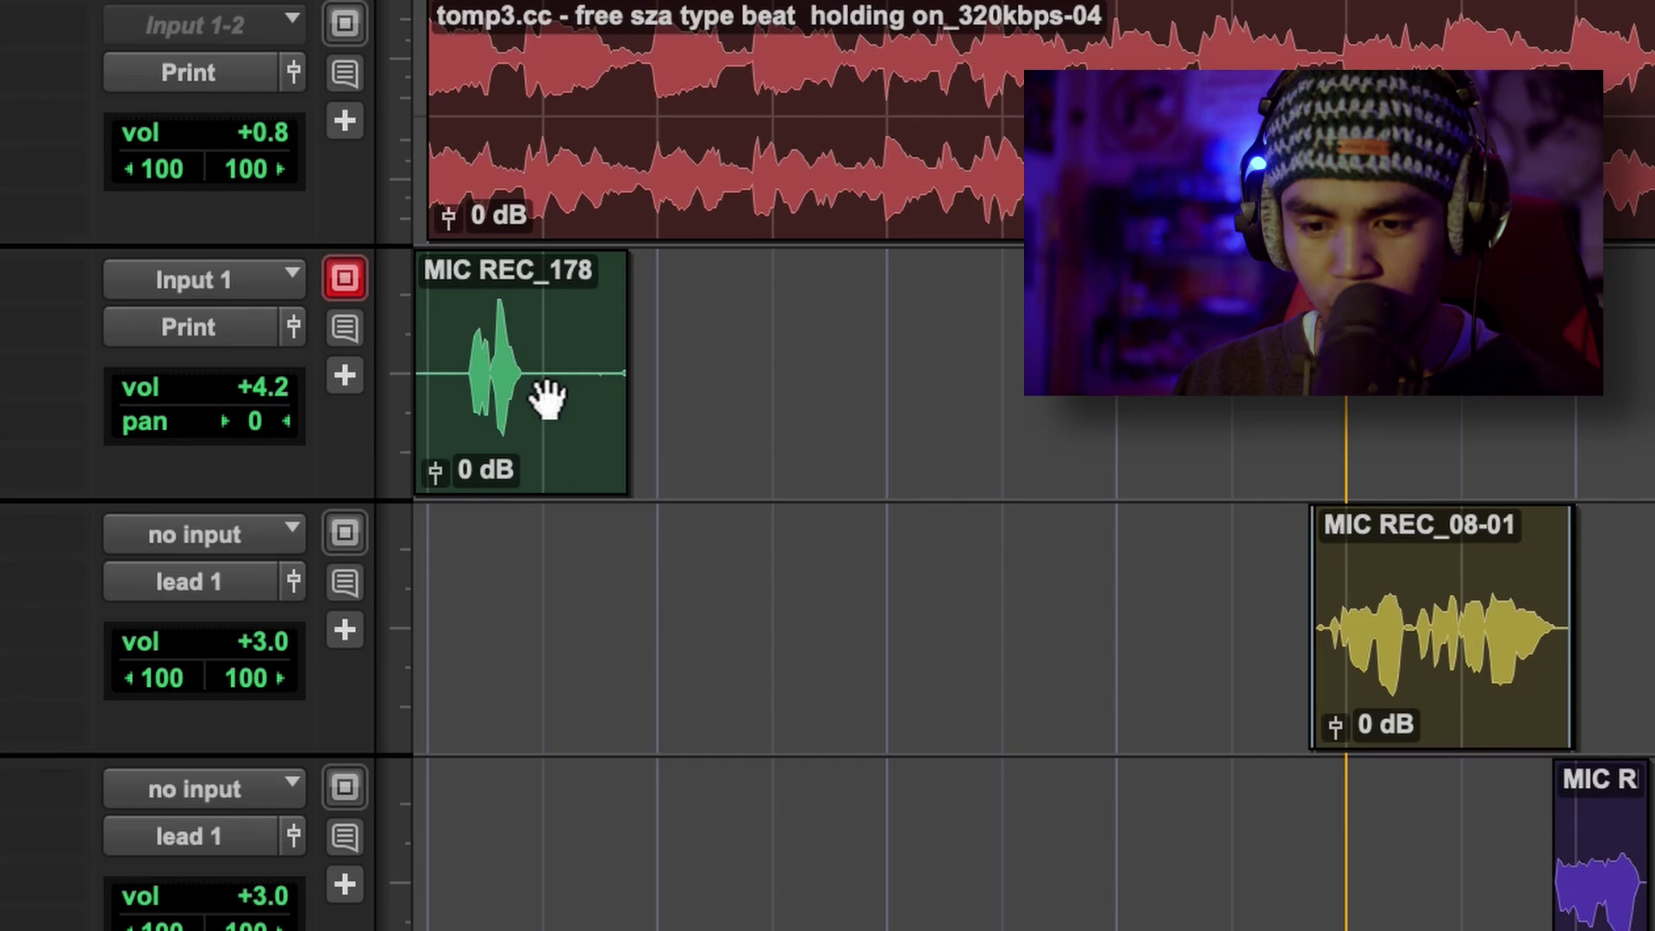
# - Move MIC REC_178 onto LEAD PUNCH 1 and MIC REC_179 onto LEAD PUNCH 2
pyautogui.moveTo(548, 398); pyautogui.dragTo(548, 626)
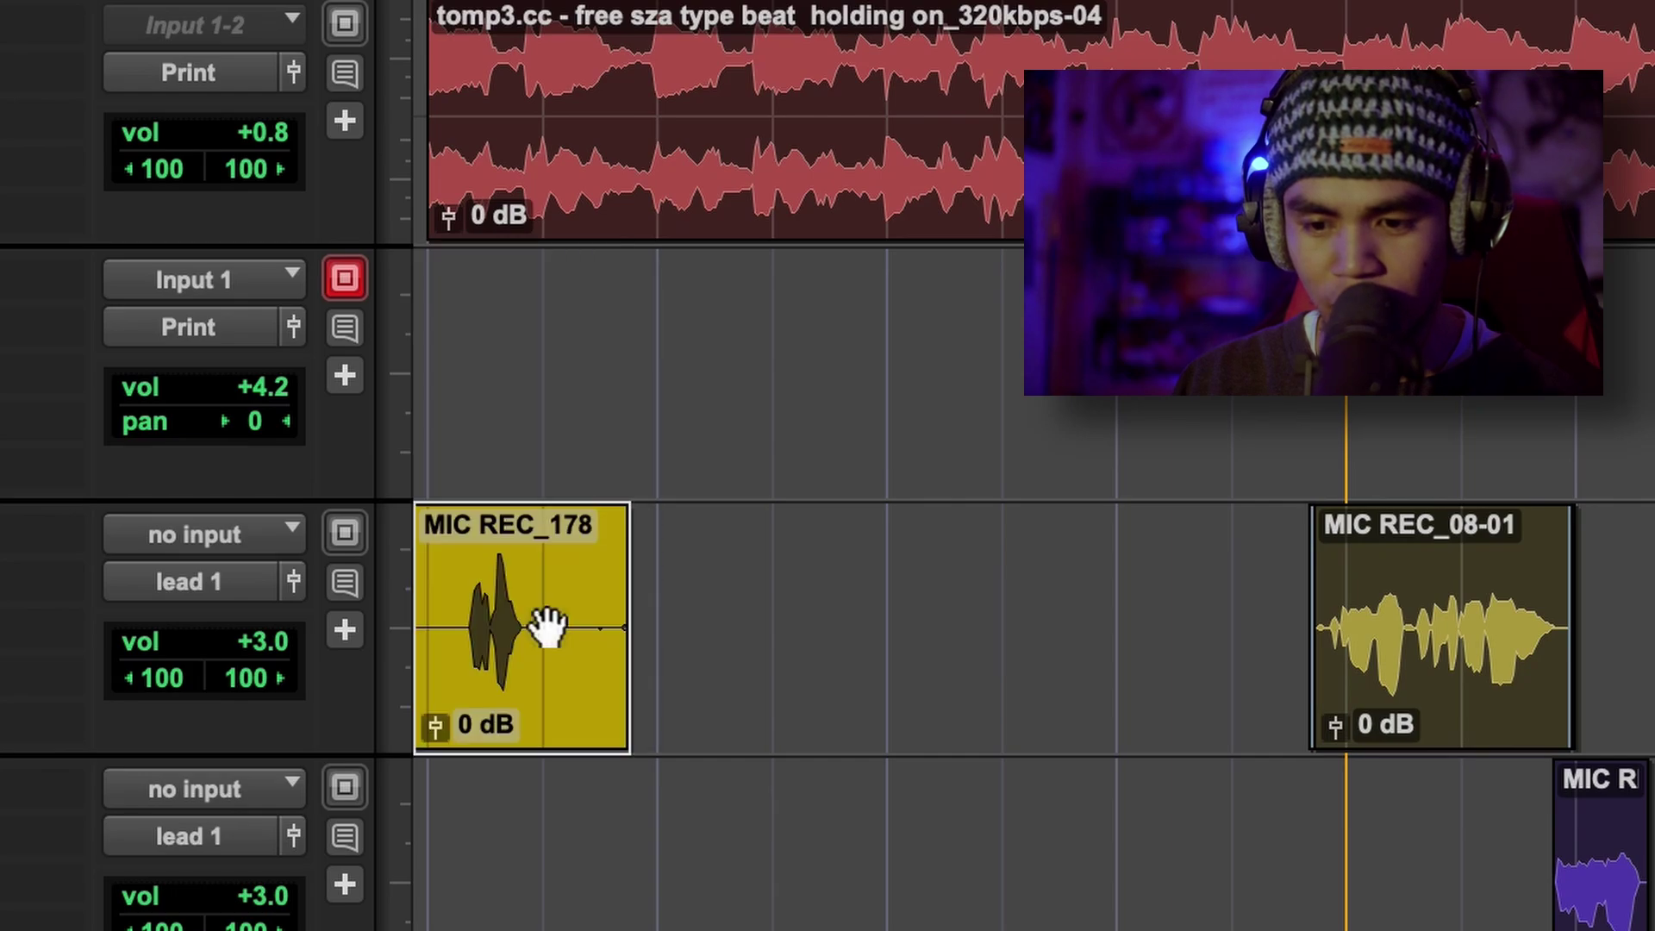
pyautogui.click(685, 209)
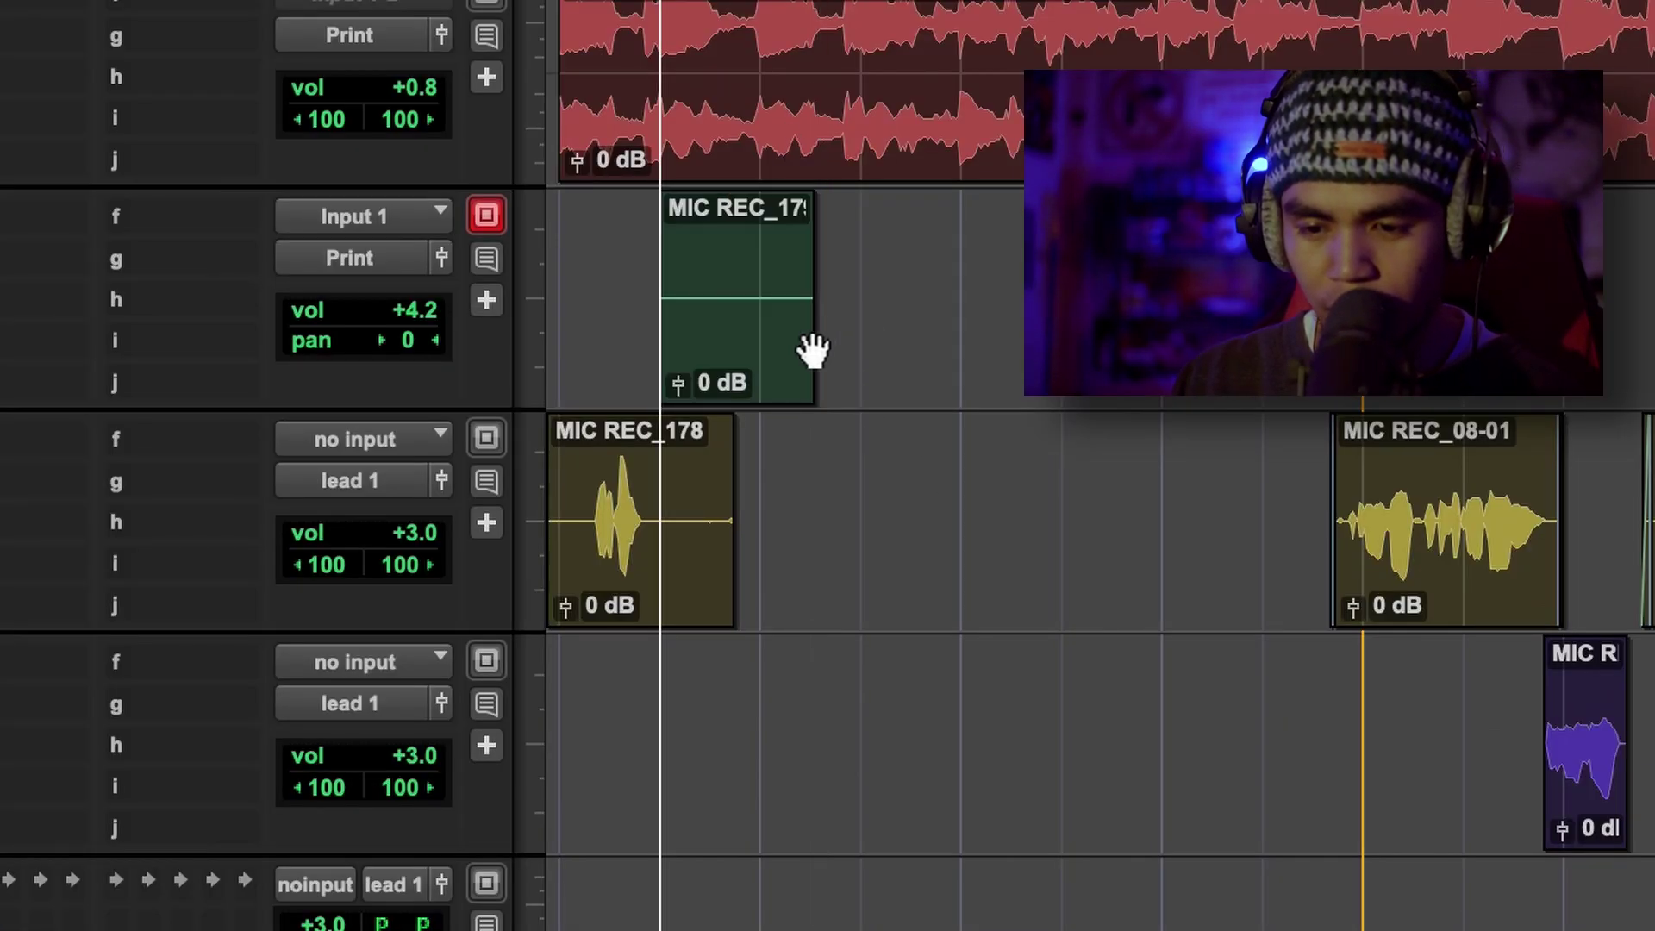
pyautogui.moveTo(716, 523); pyautogui.dragTo(706, 655)
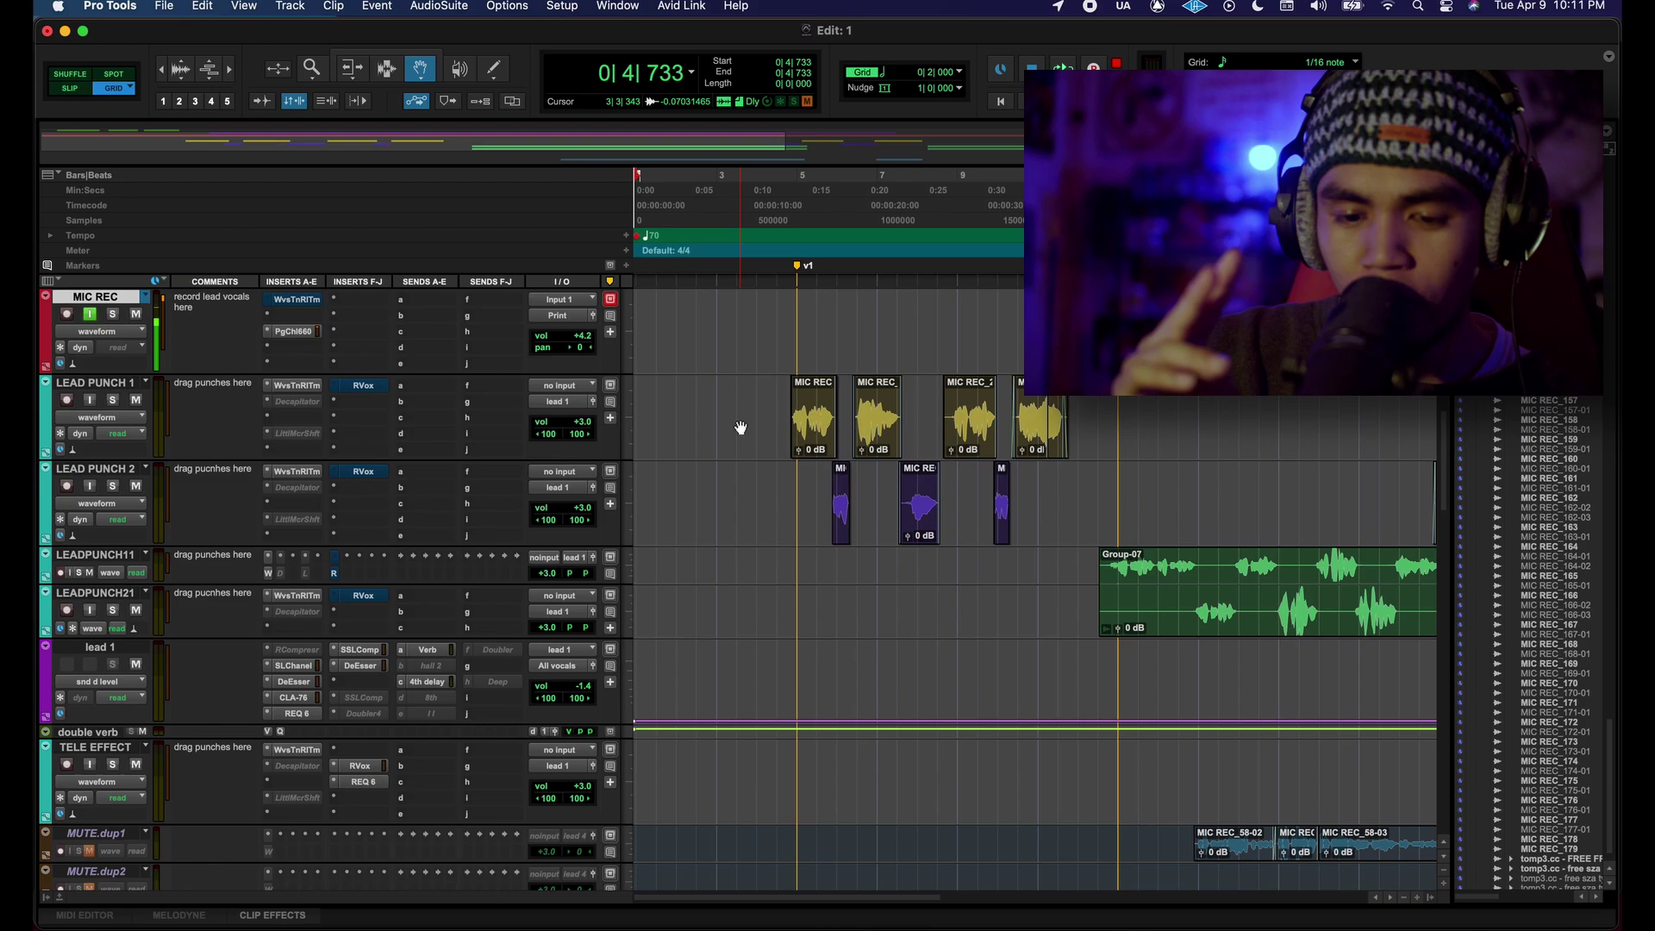
# - Open the SSL E-Channel plugin from the SLChanel insert on lead 1
pyautogui.click(305, 669)
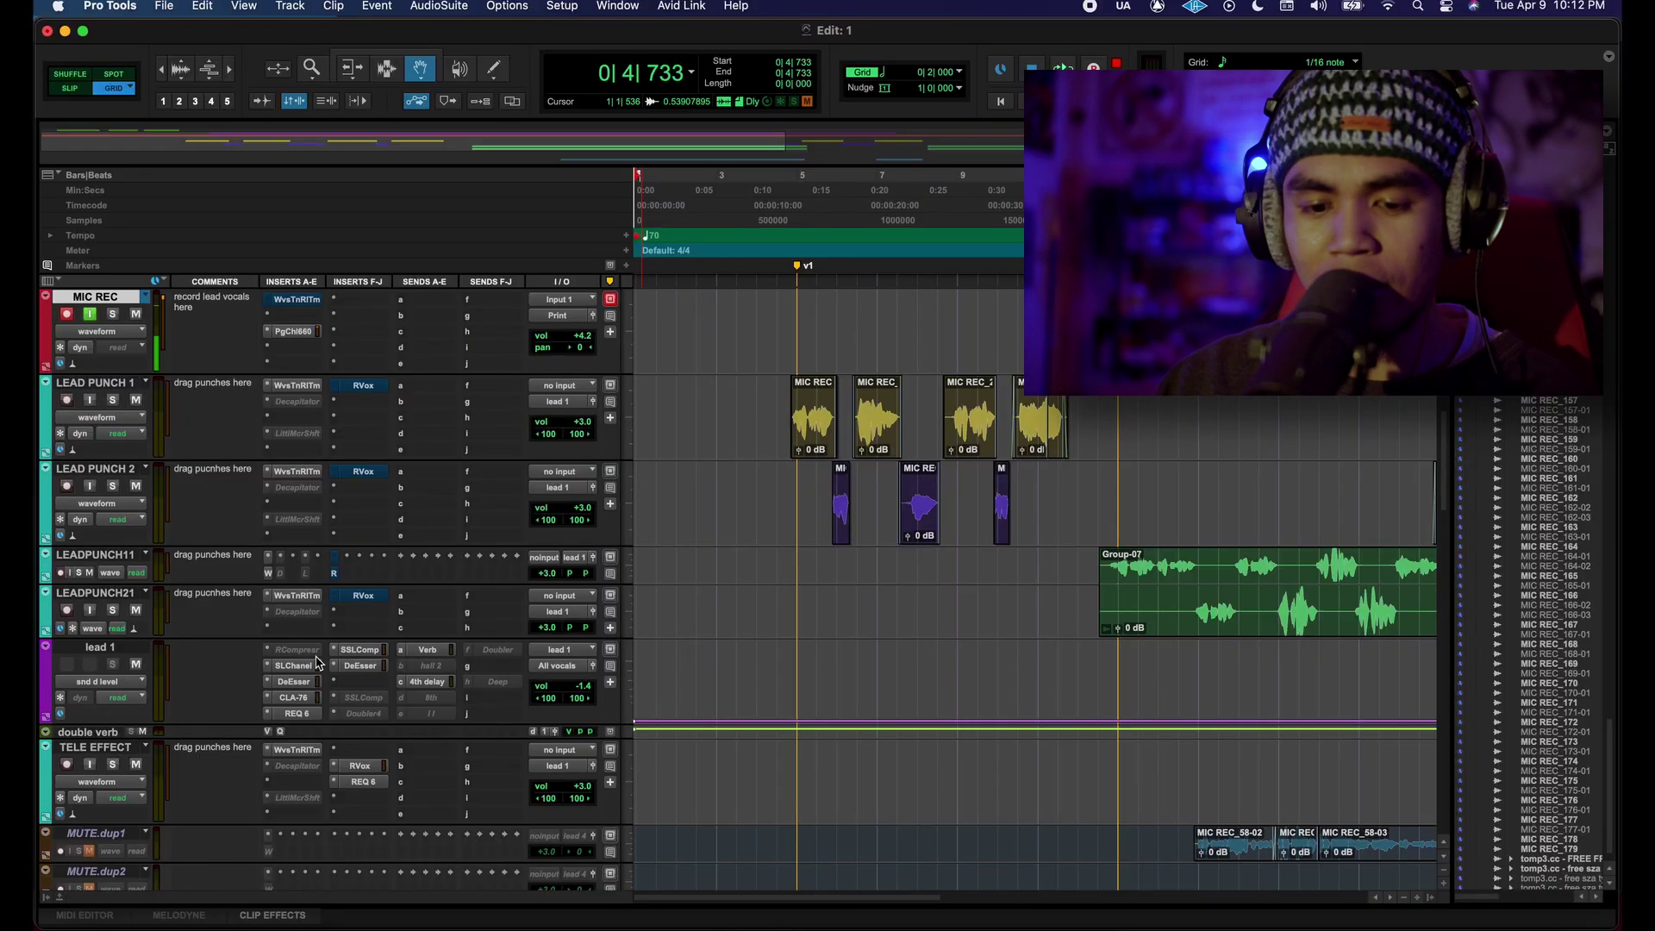
pyautogui.click(294, 666)
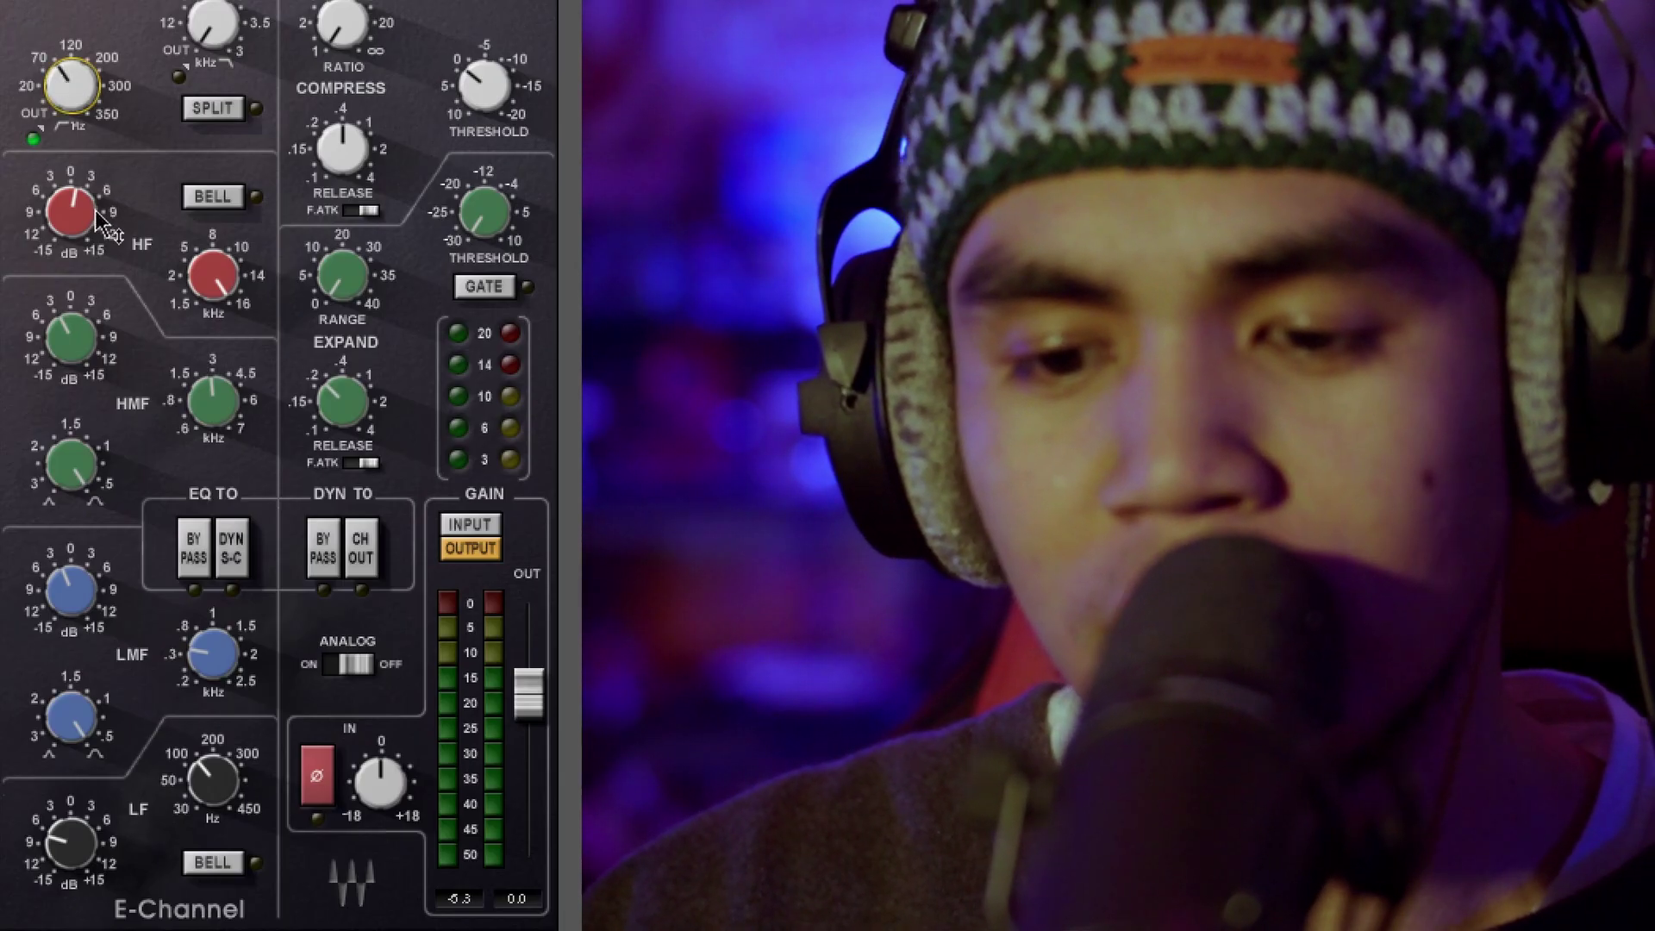
# - Adjust the HF gain on lead 1's SSL E-Channel EQ, then close the plugin window
pyautogui.click(70, 211)
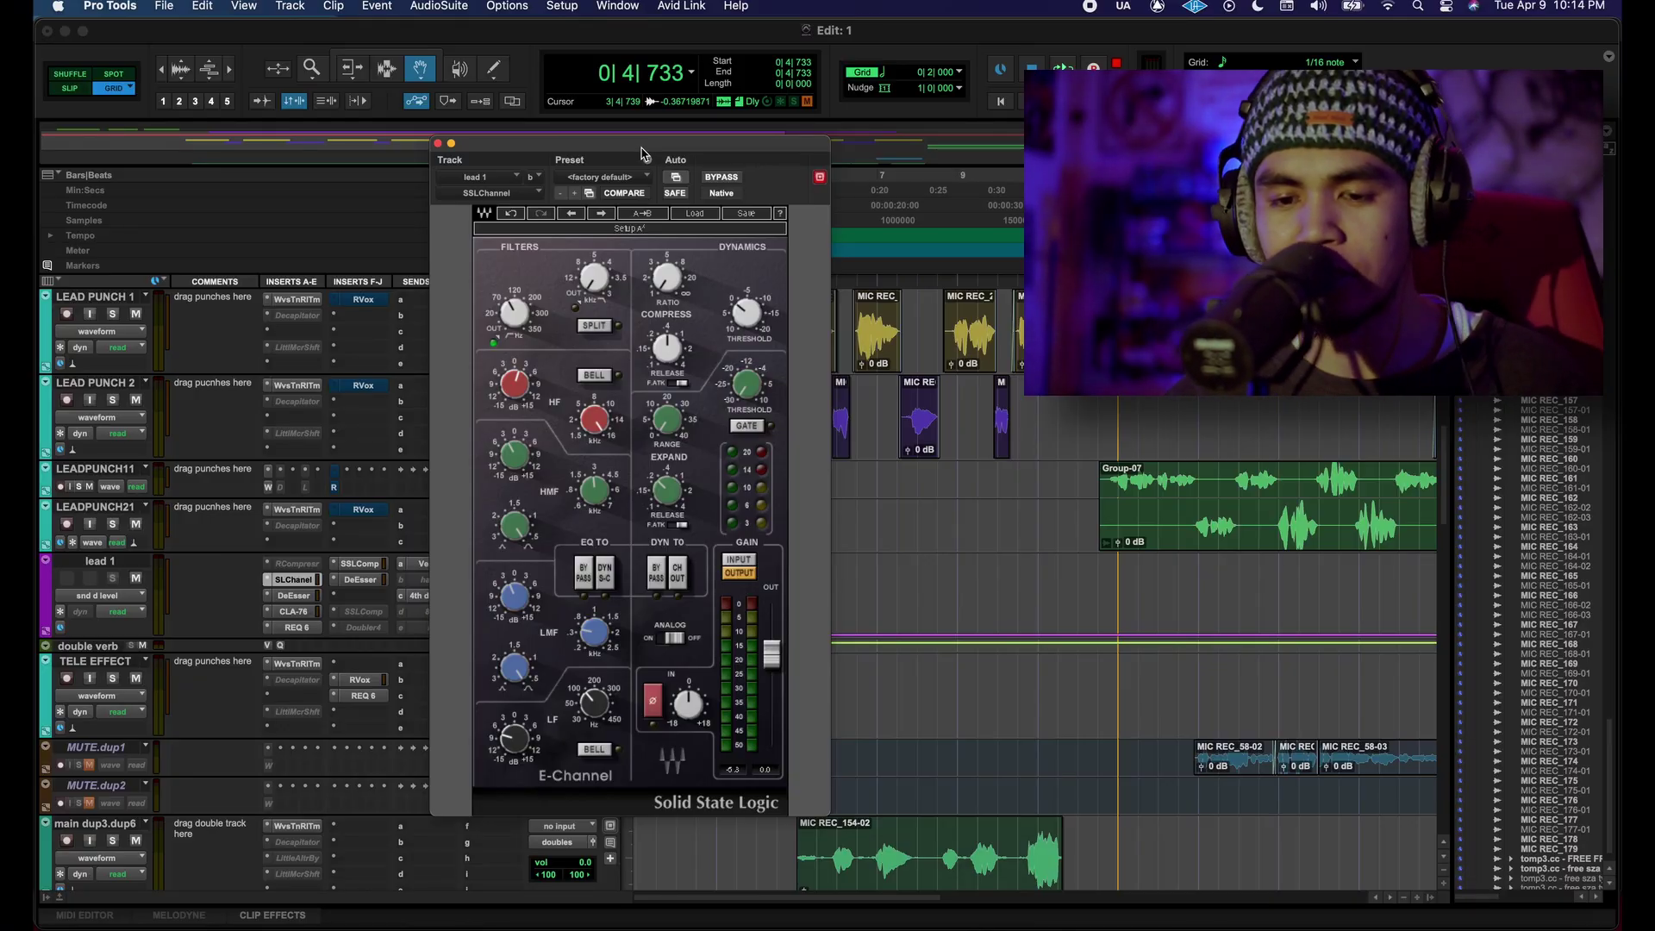
pyautogui.click(437, 145)
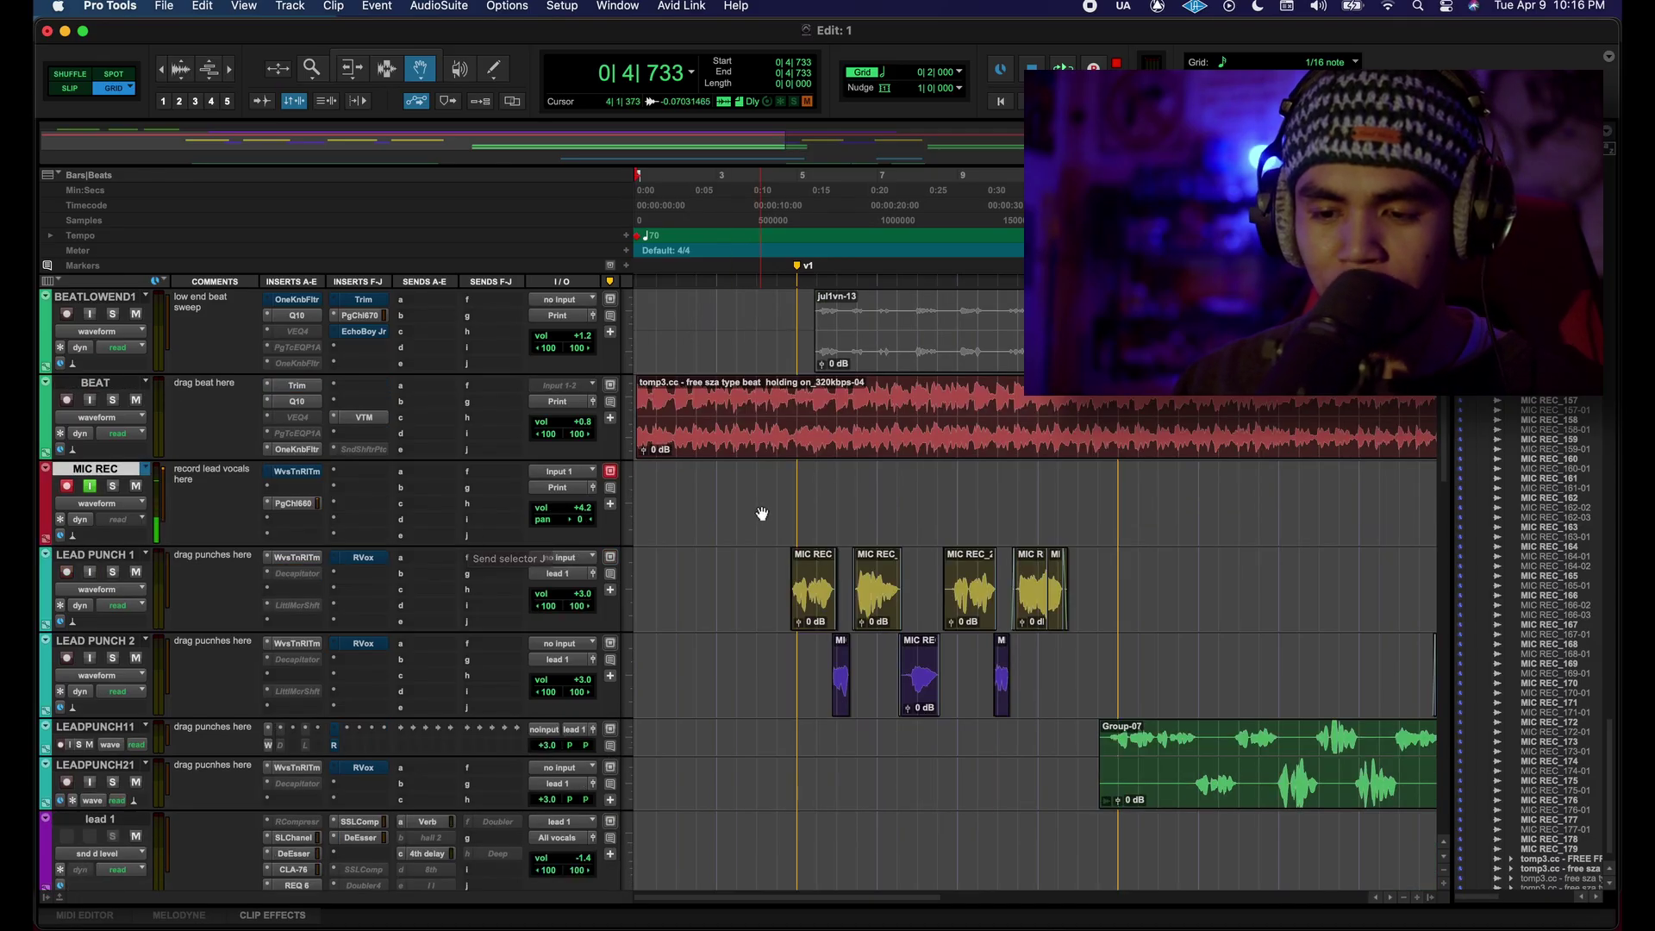
pyautogui.hscroll(2, 695, 504)
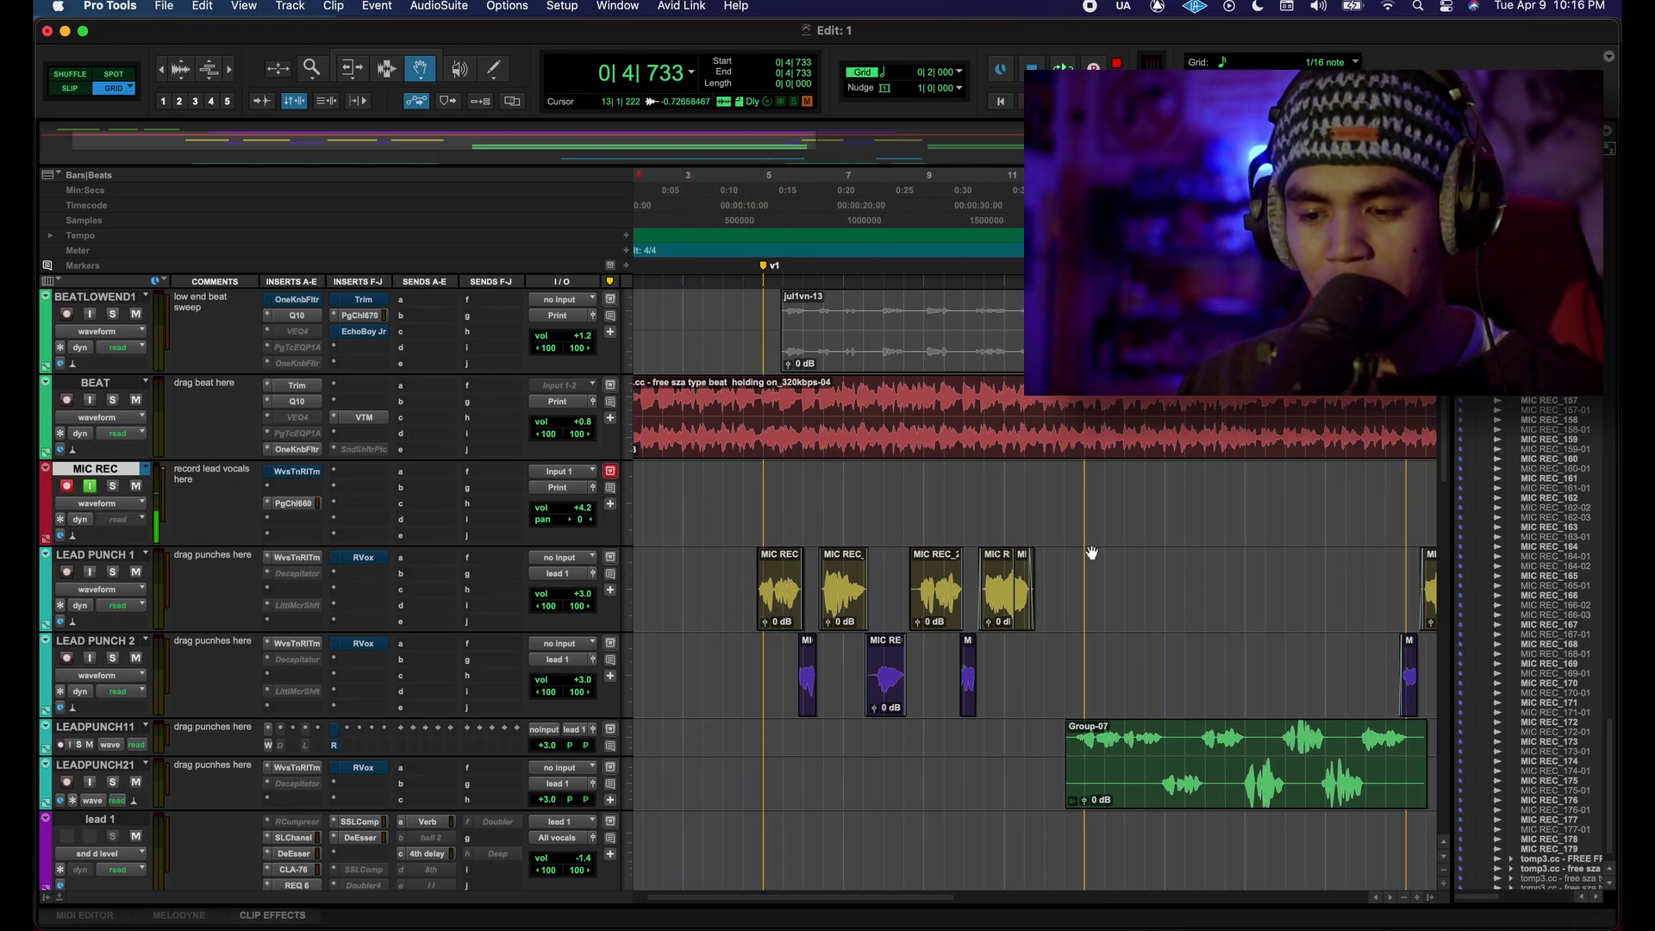
pyautogui.hscroll(3, 1091, 552)
pyautogui.scroll(-2, 905, 555)
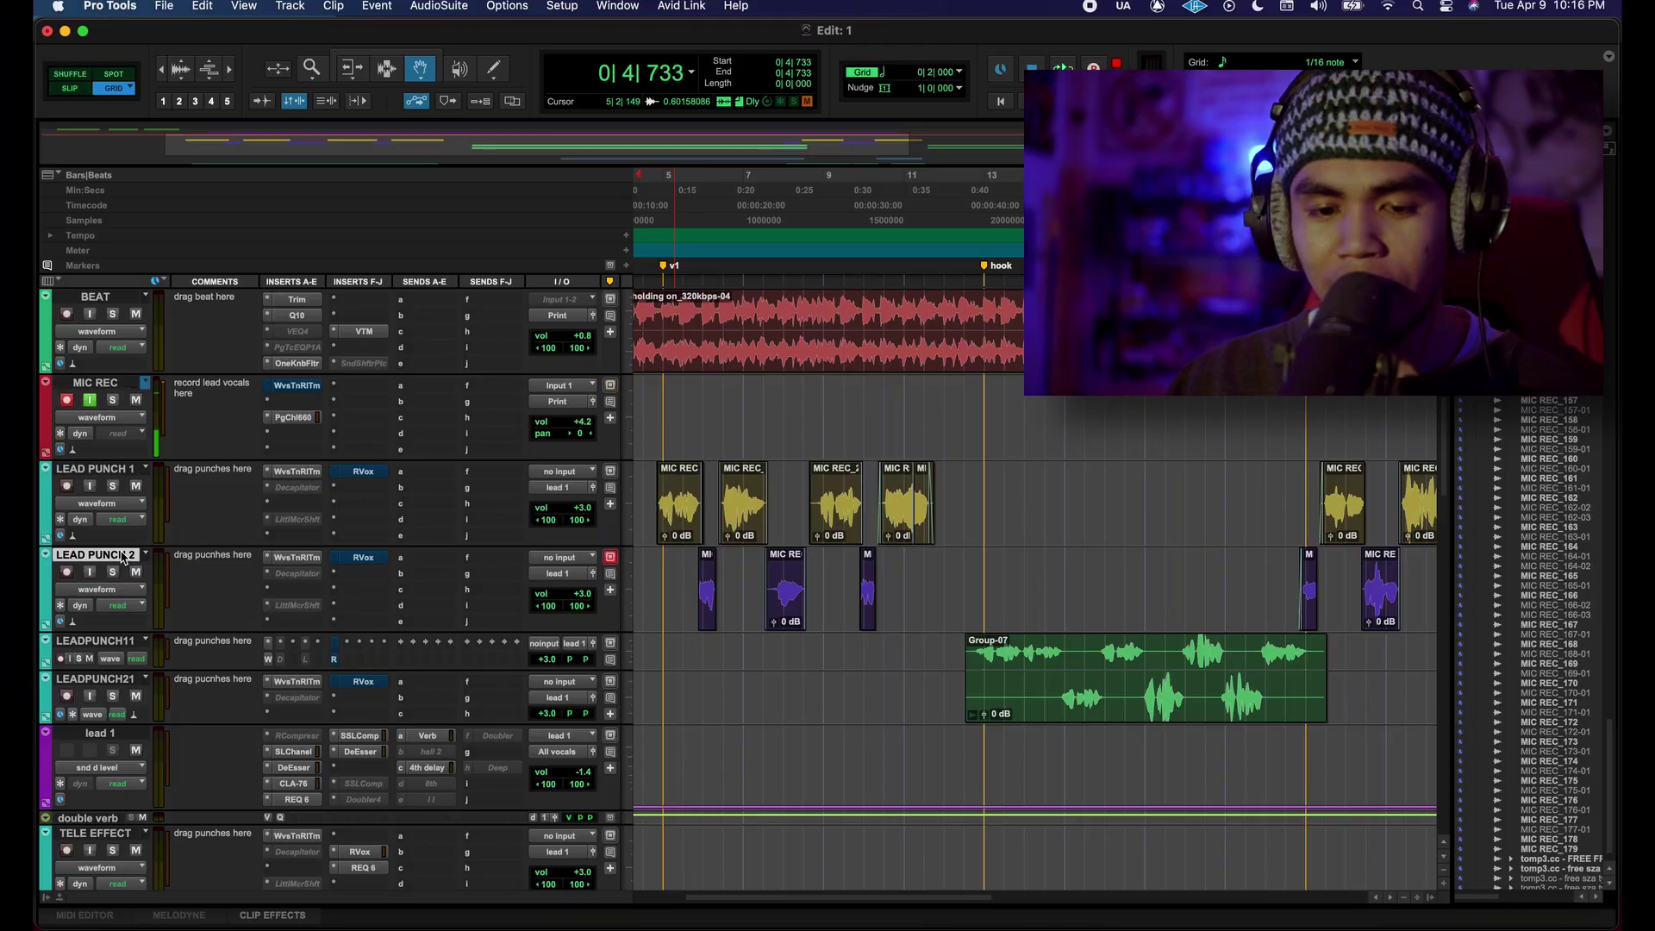
pyautogui.rightClick(124, 557)
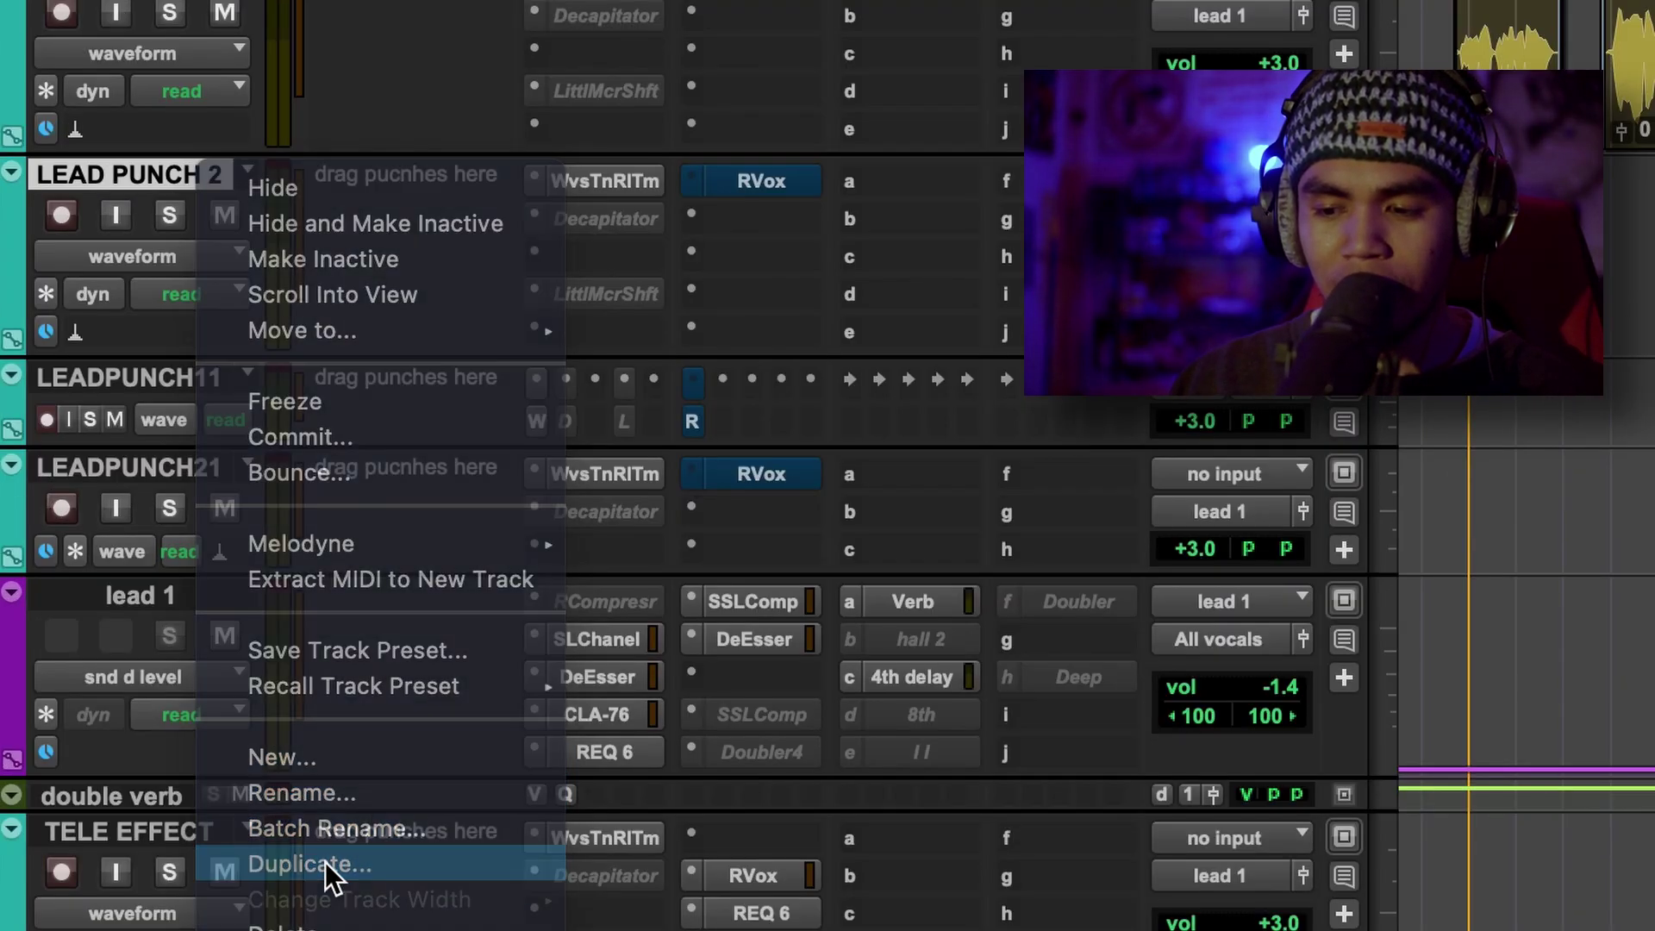
pyautogui.click(324, 862)
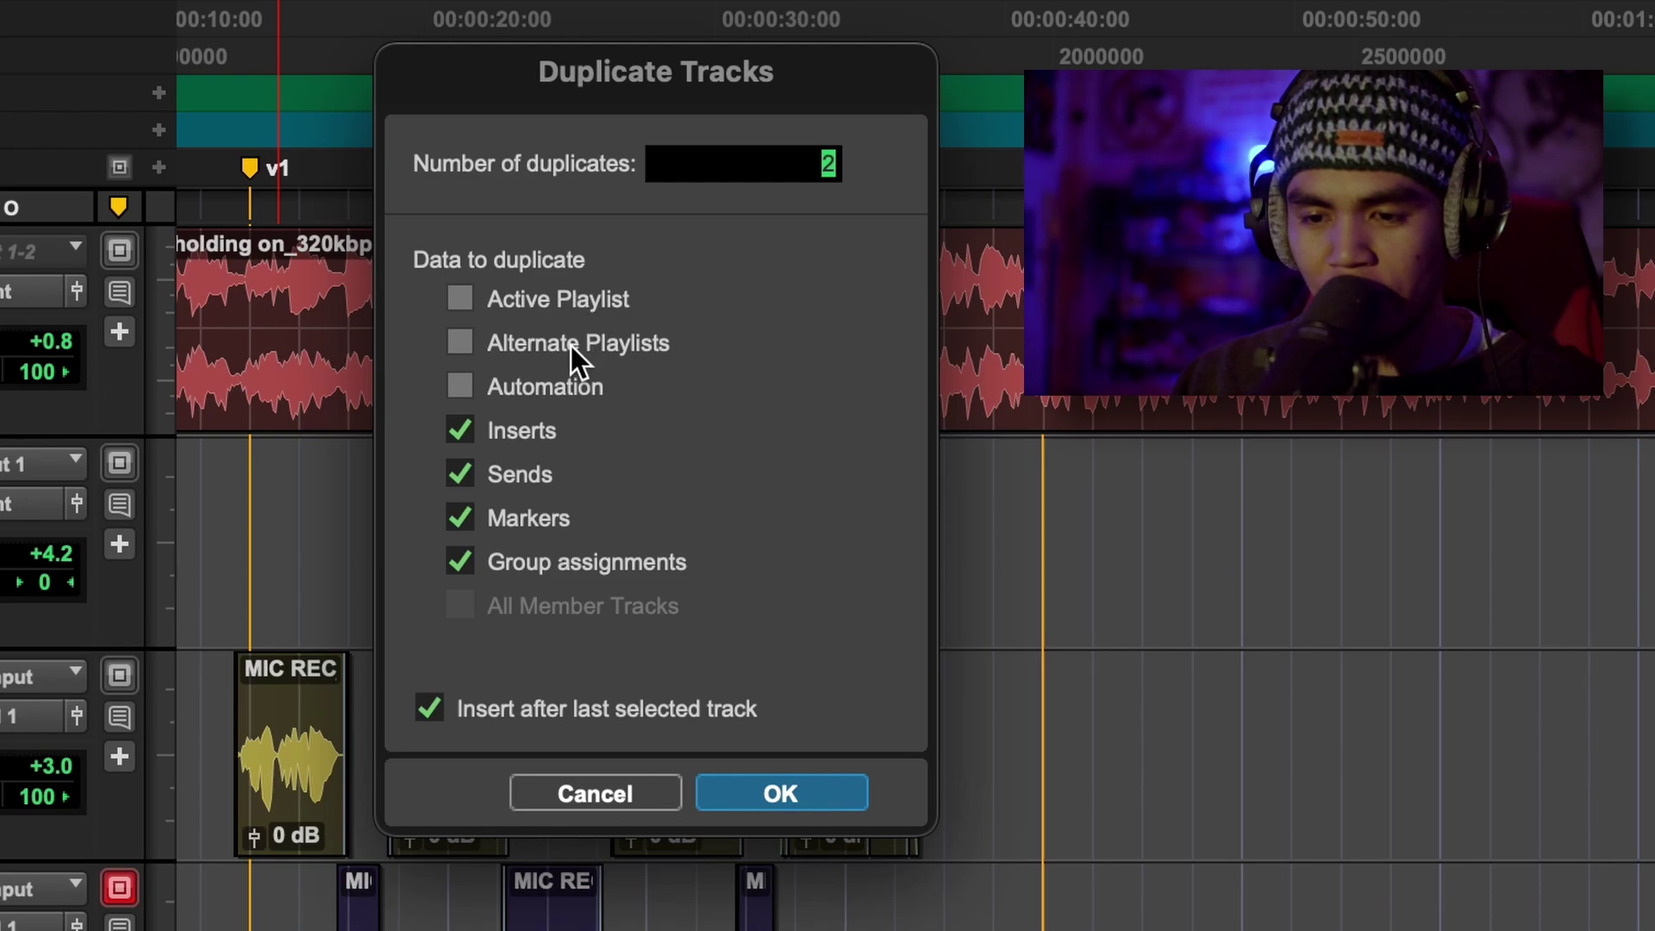
pyautogui.click(715, 789)
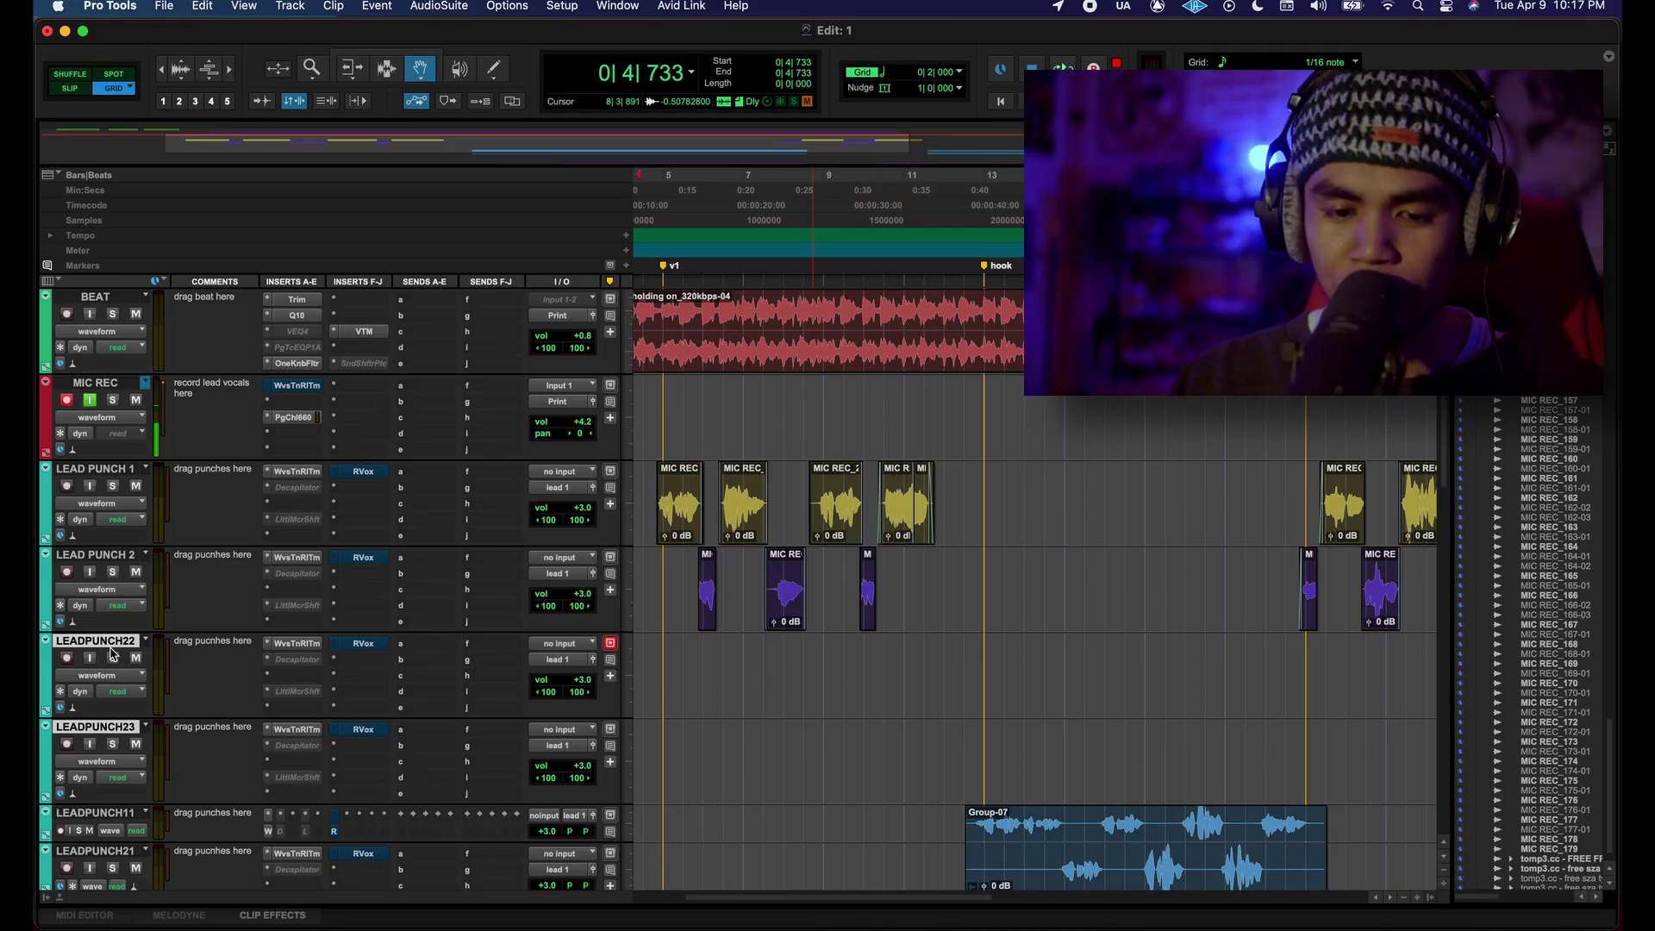
pyautogui.press('super+z')
pyautogui.scroll(-1, 657, 348)
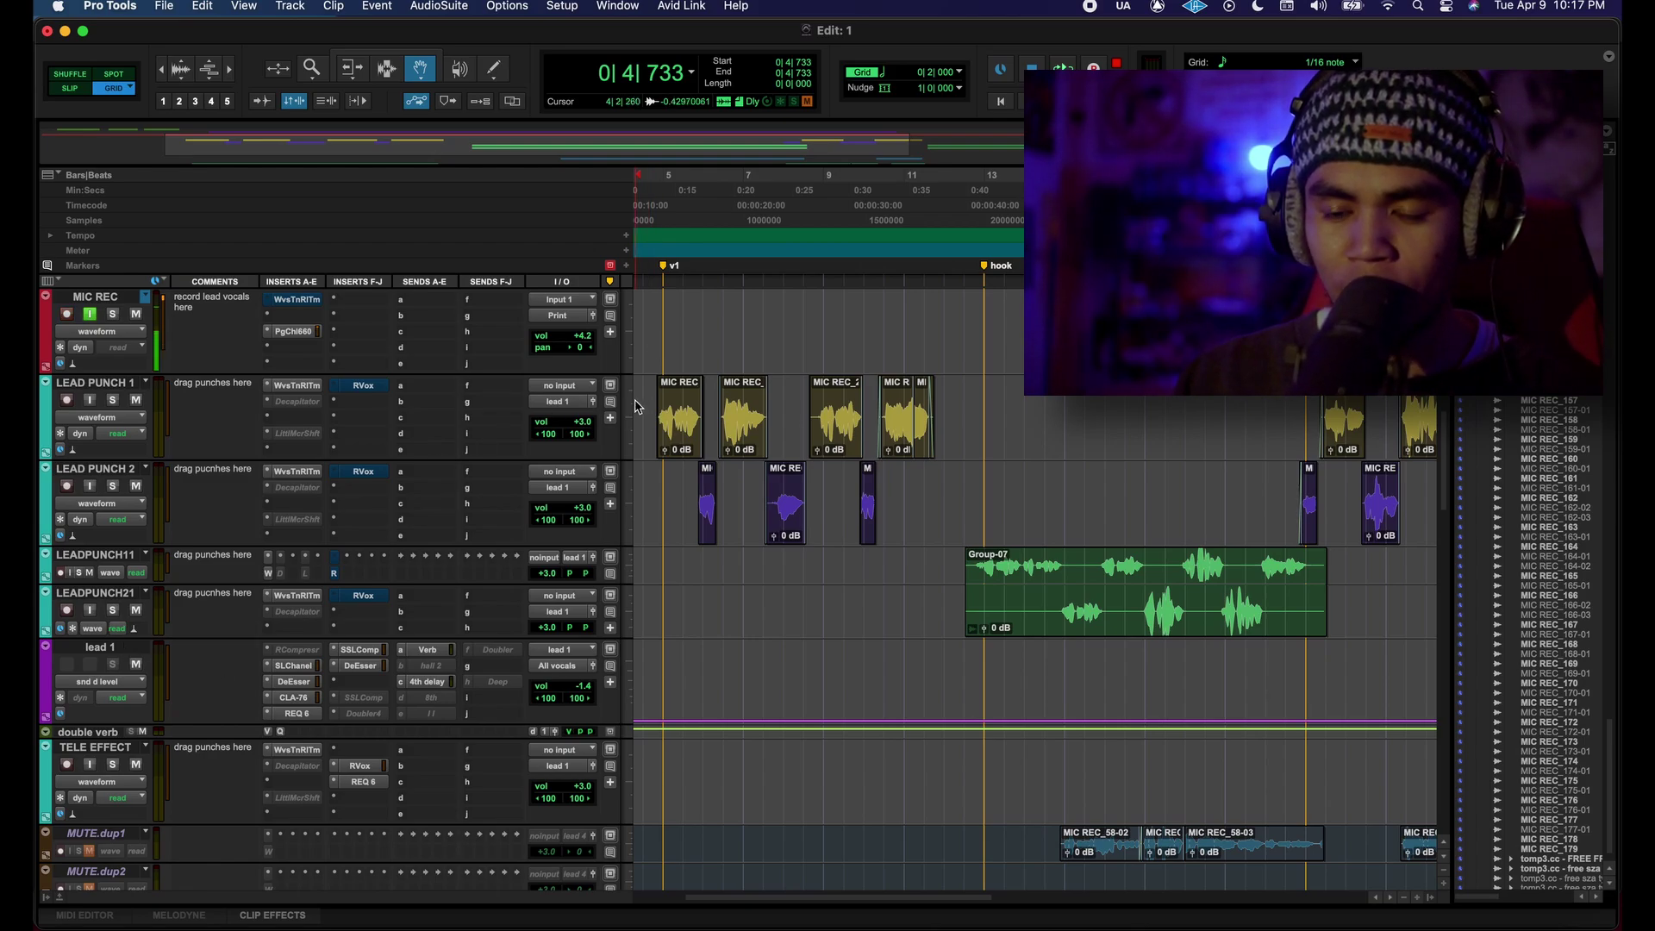
# - Move the TELE EFFECT track above lead 1 and drag a LEAD PUNCH 2 clip onto MUTE.dup2
pyautogui.moveTo(95, 746); pyautogui.dragTo(178, 649)
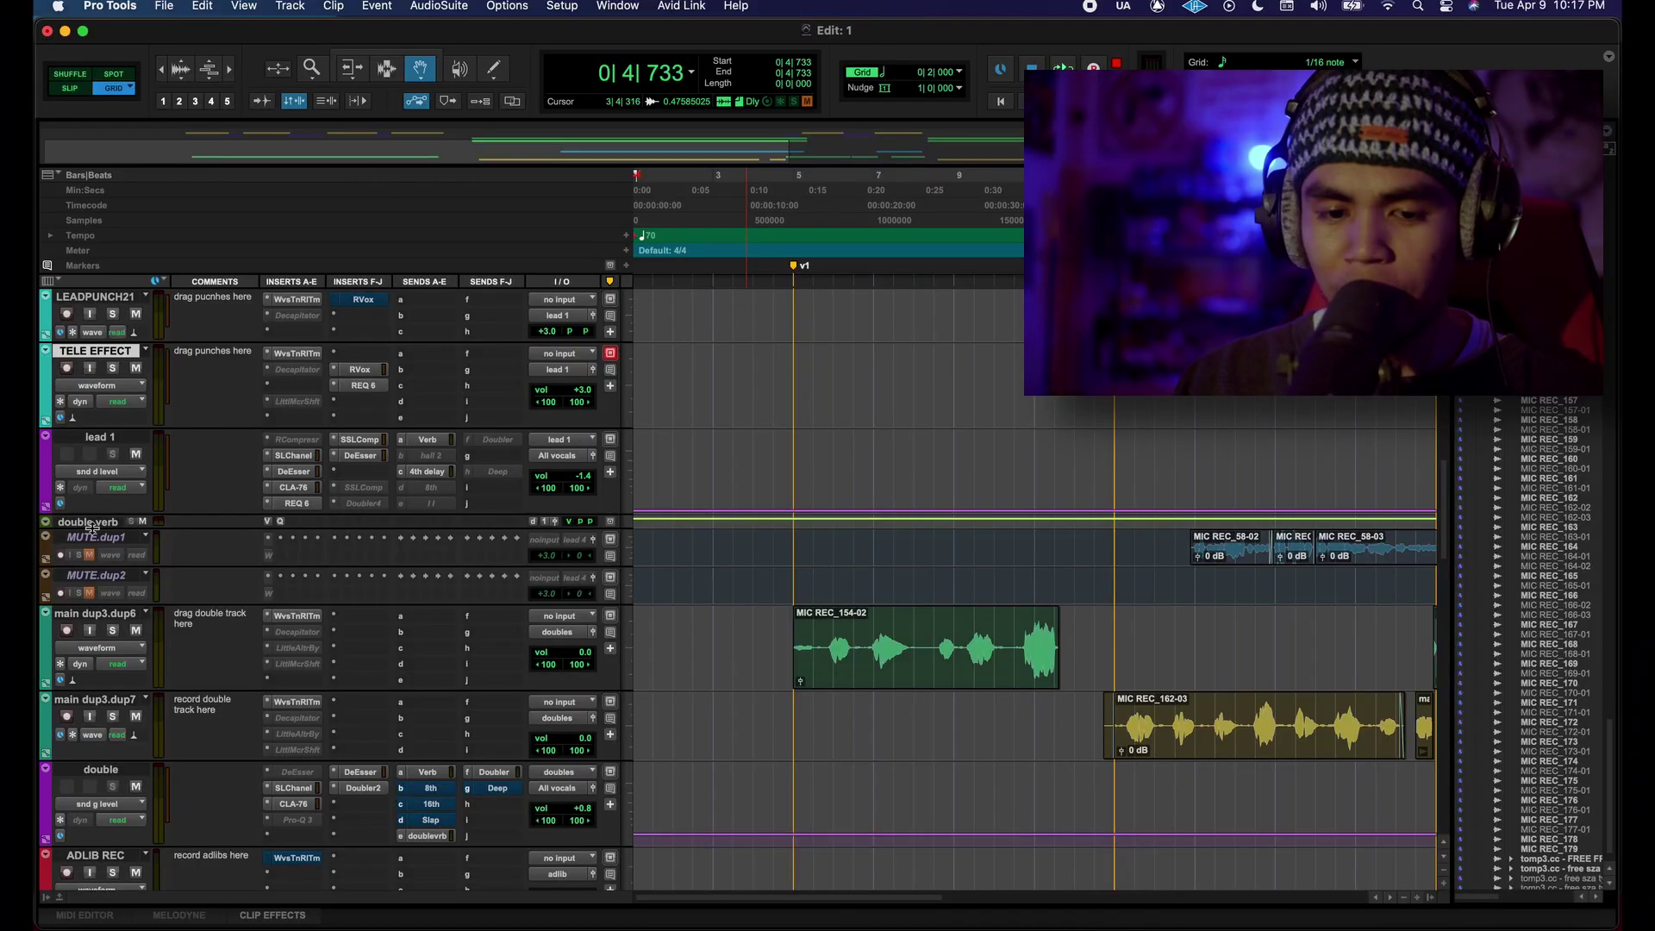
pyautogui.scroll(1, 810, 501)
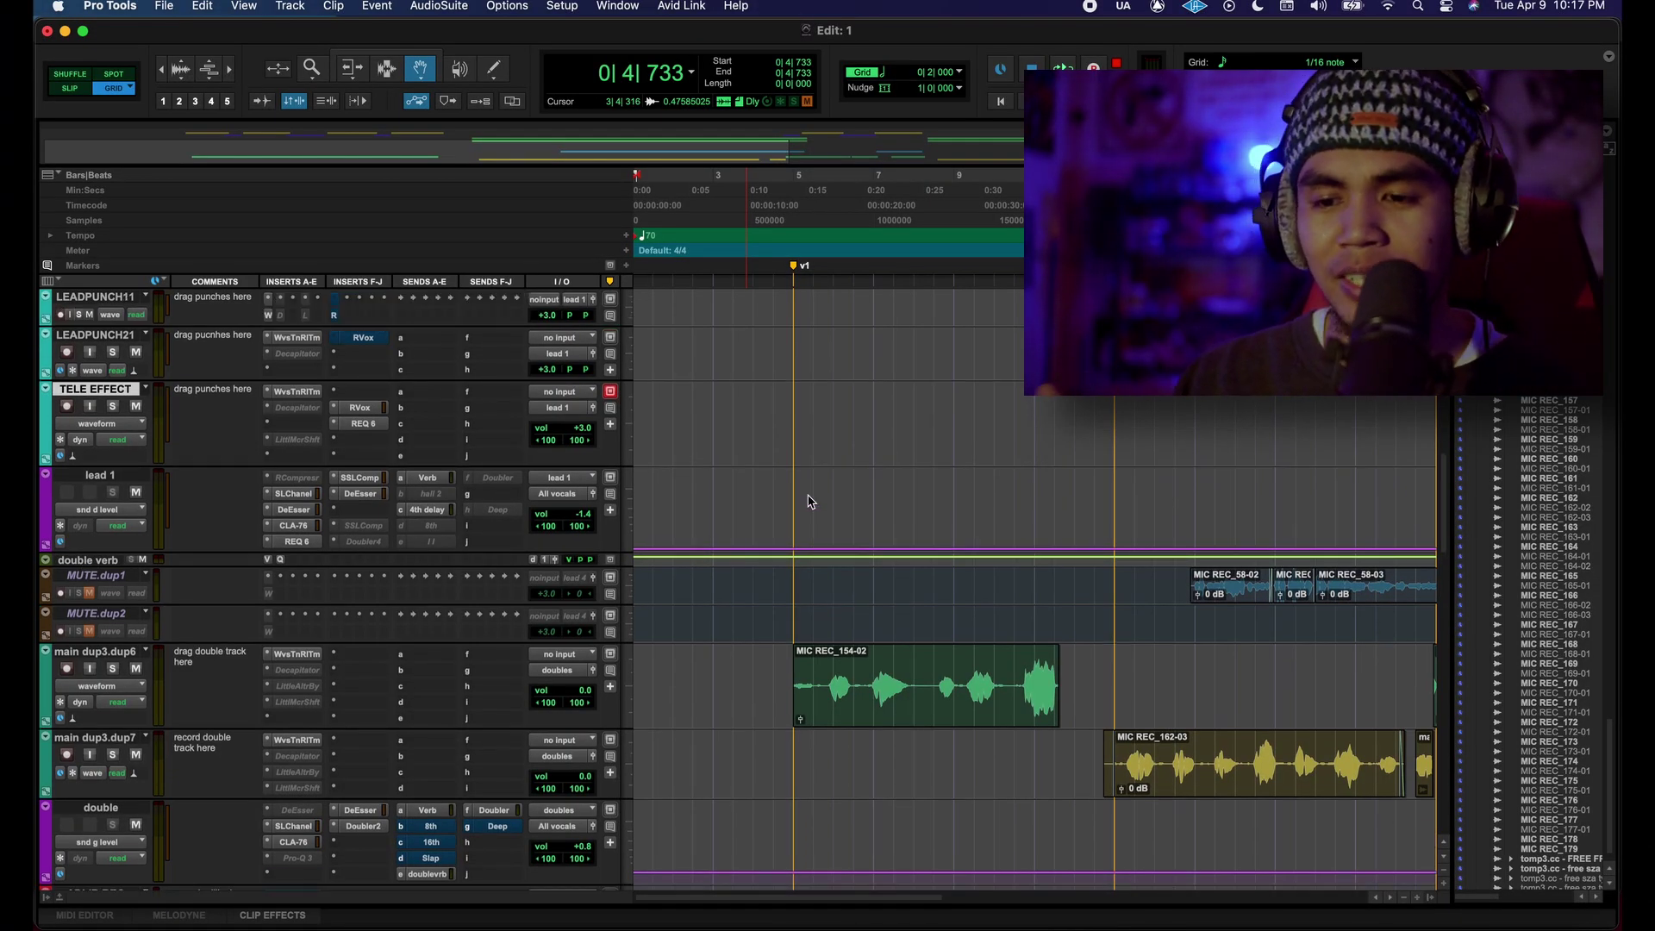
pyautogui.scroll(2, 843, 415)
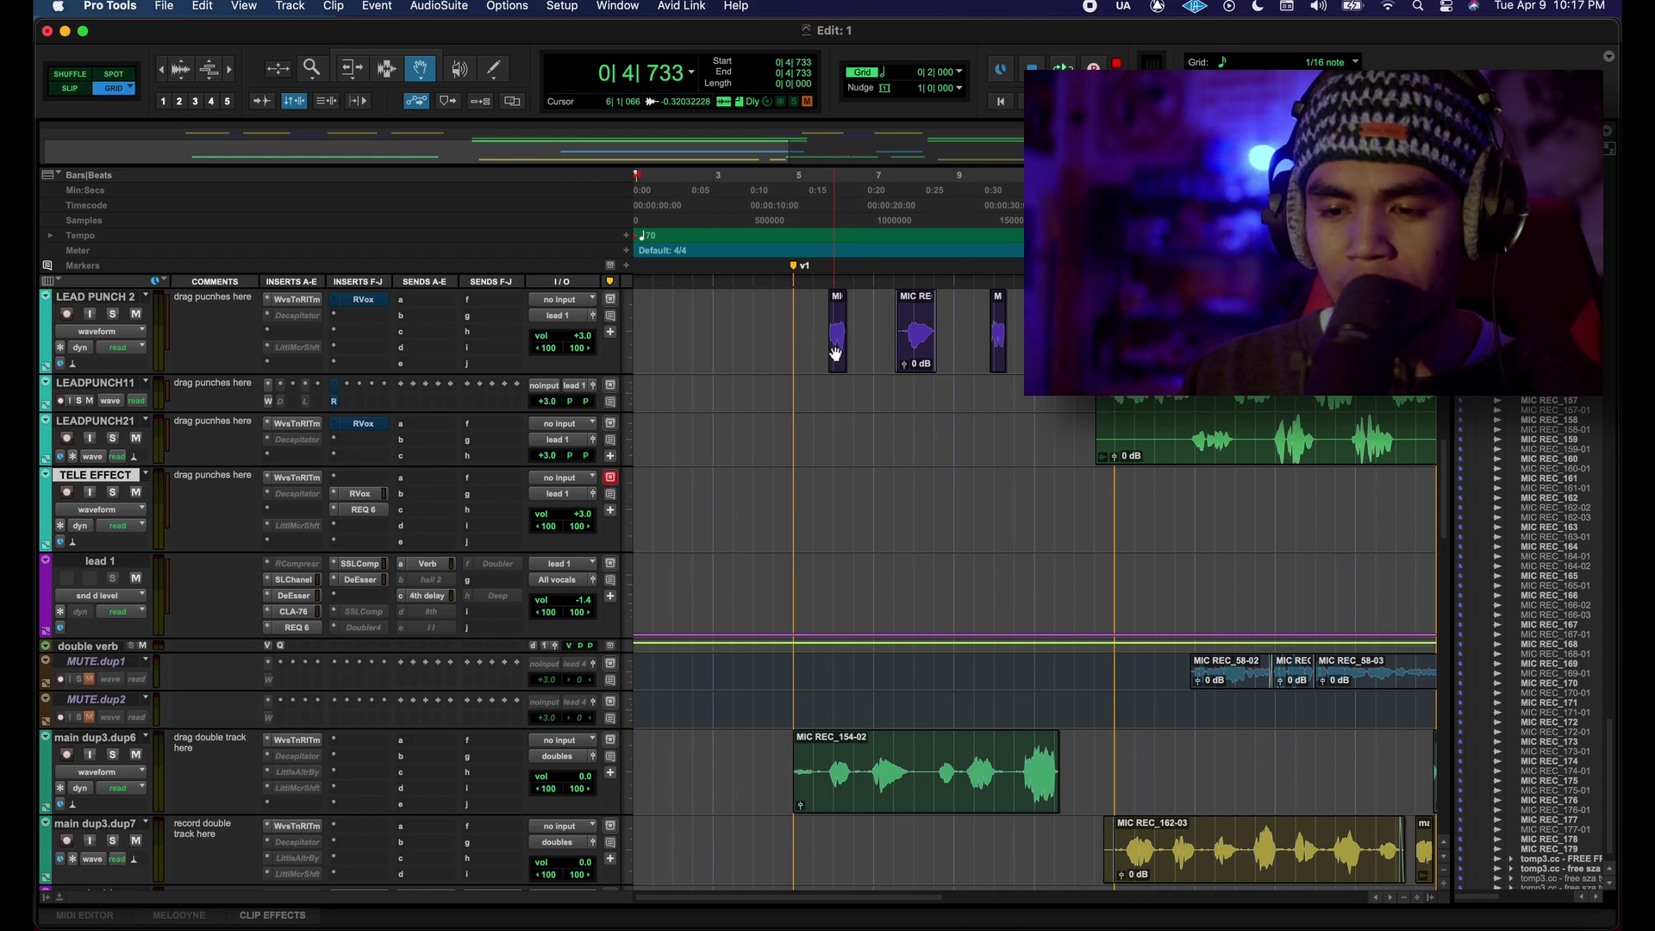
pyautogui.moveTo(835, 353); pyautogui.dragTo(839, 707)
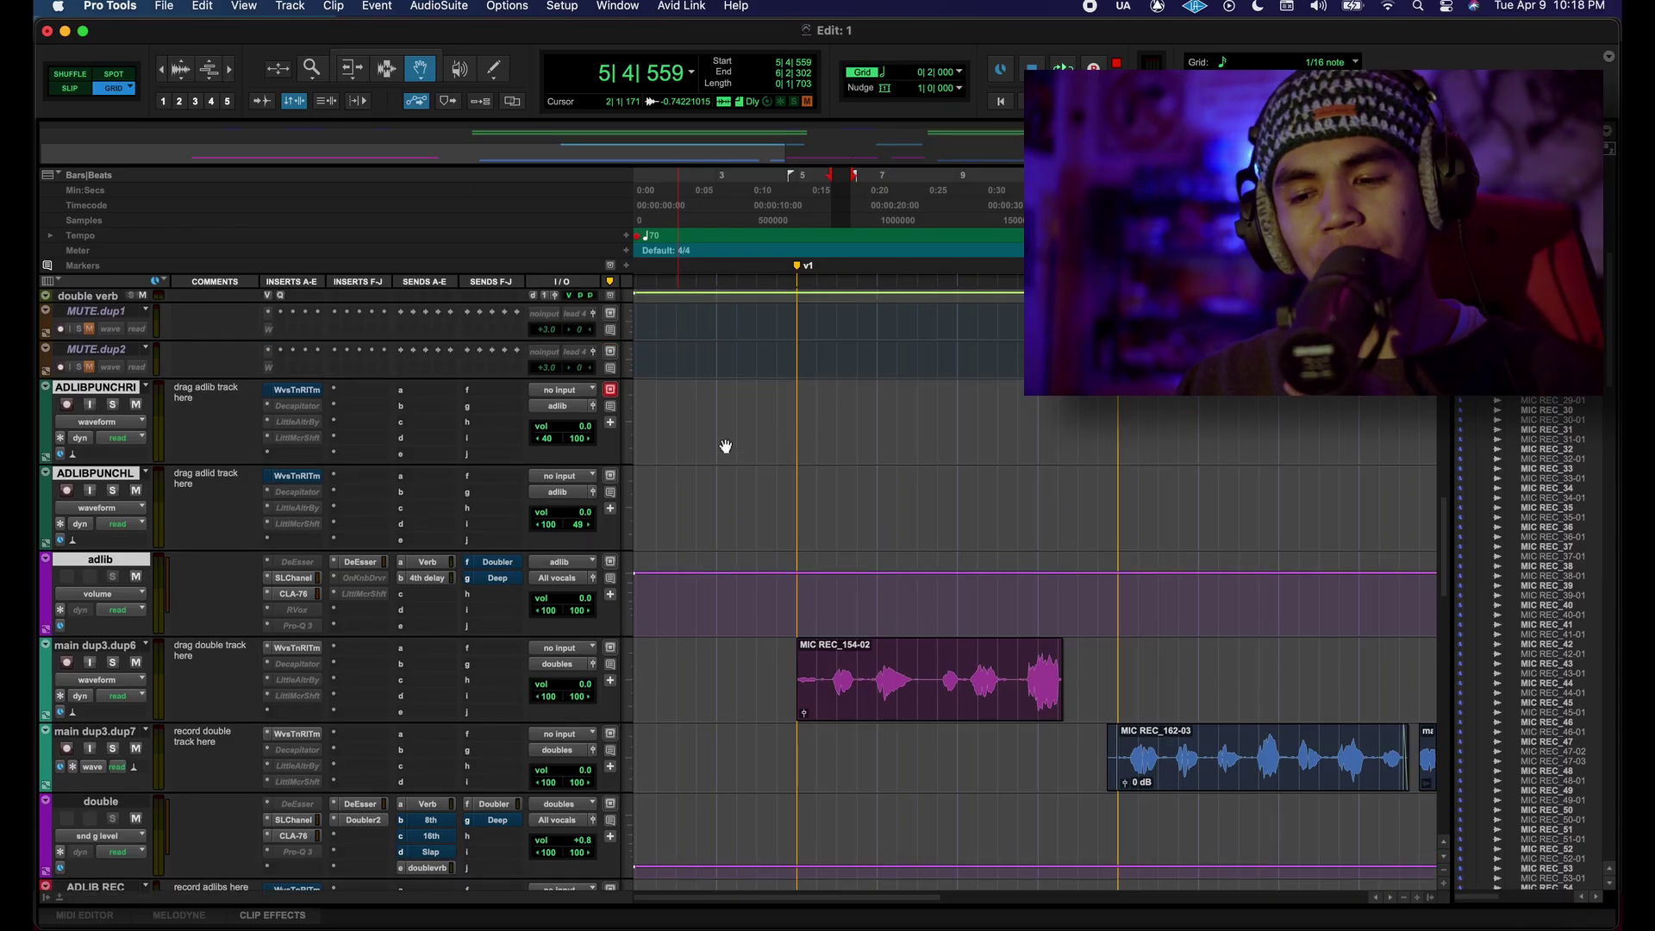
# - Enable input monitoring on the ADLIB REC track
pyautogui.scroll(3, 742, 405)
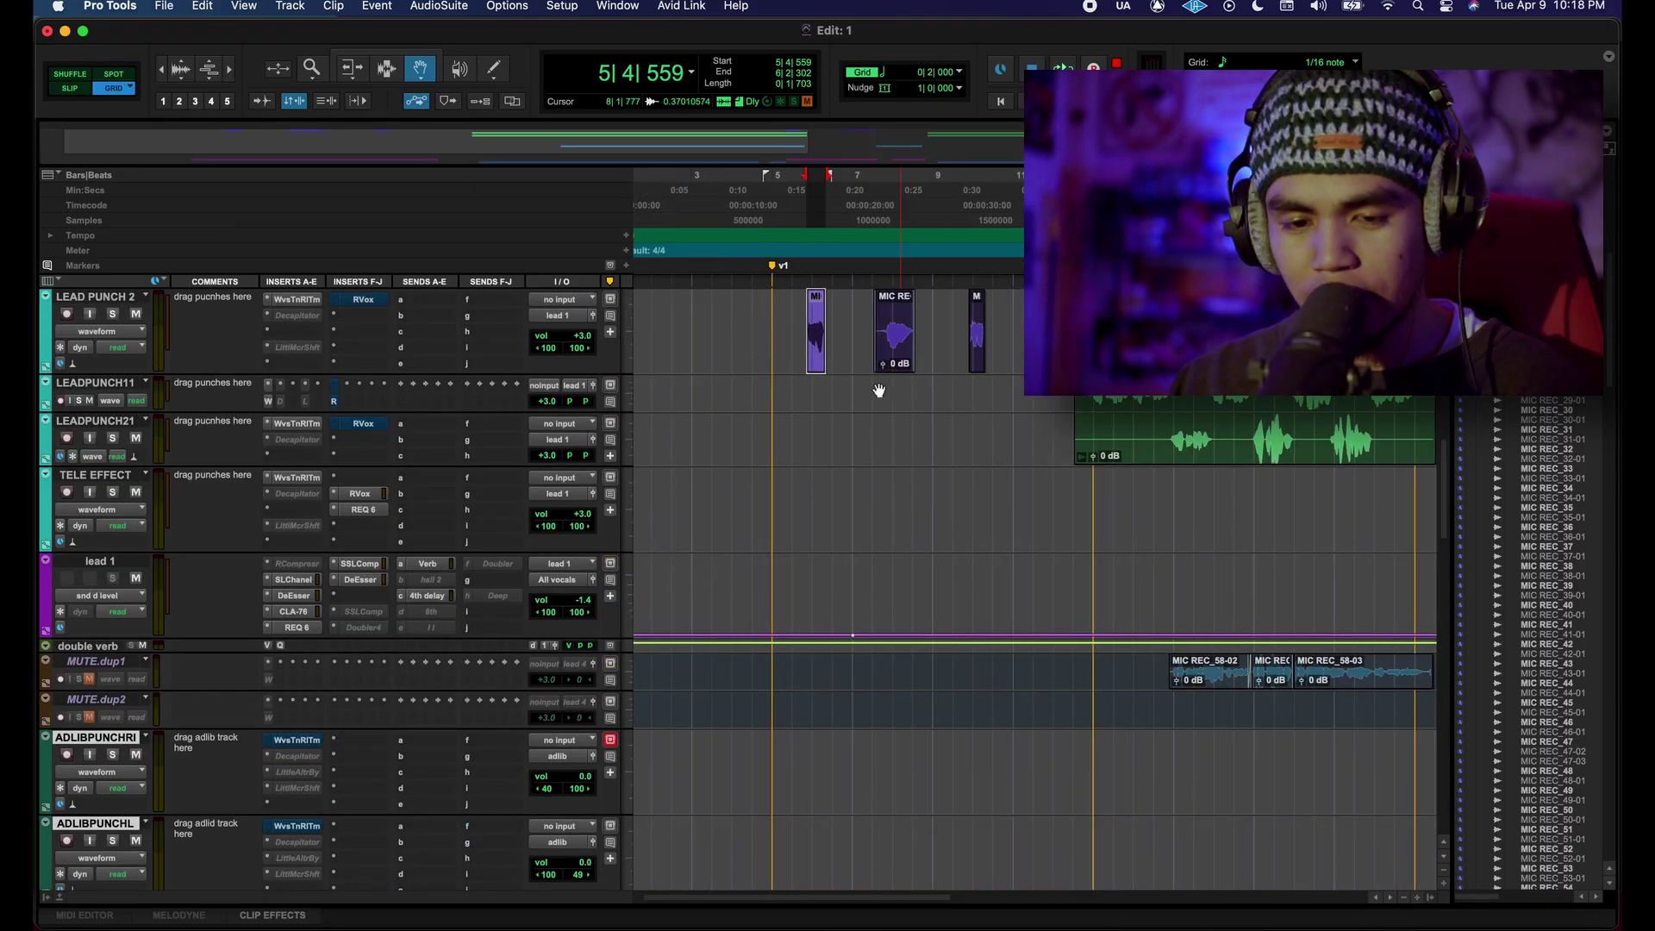
pyautogui.scroll(-3, 251, 631)
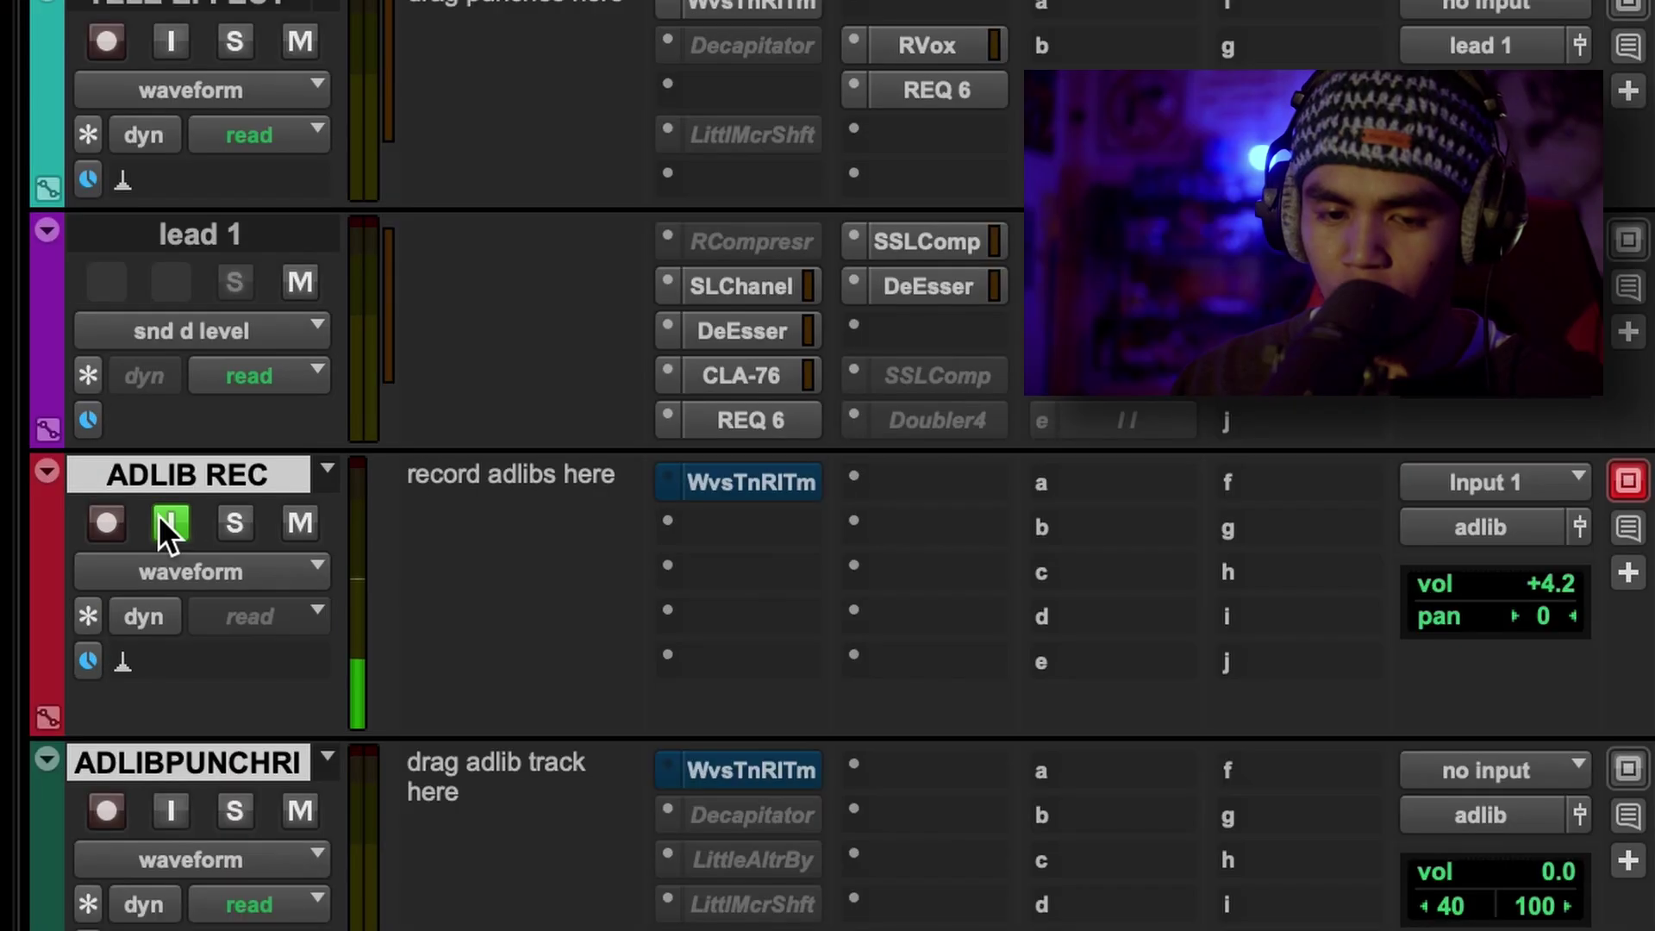
pyautogui.click(164, 517)
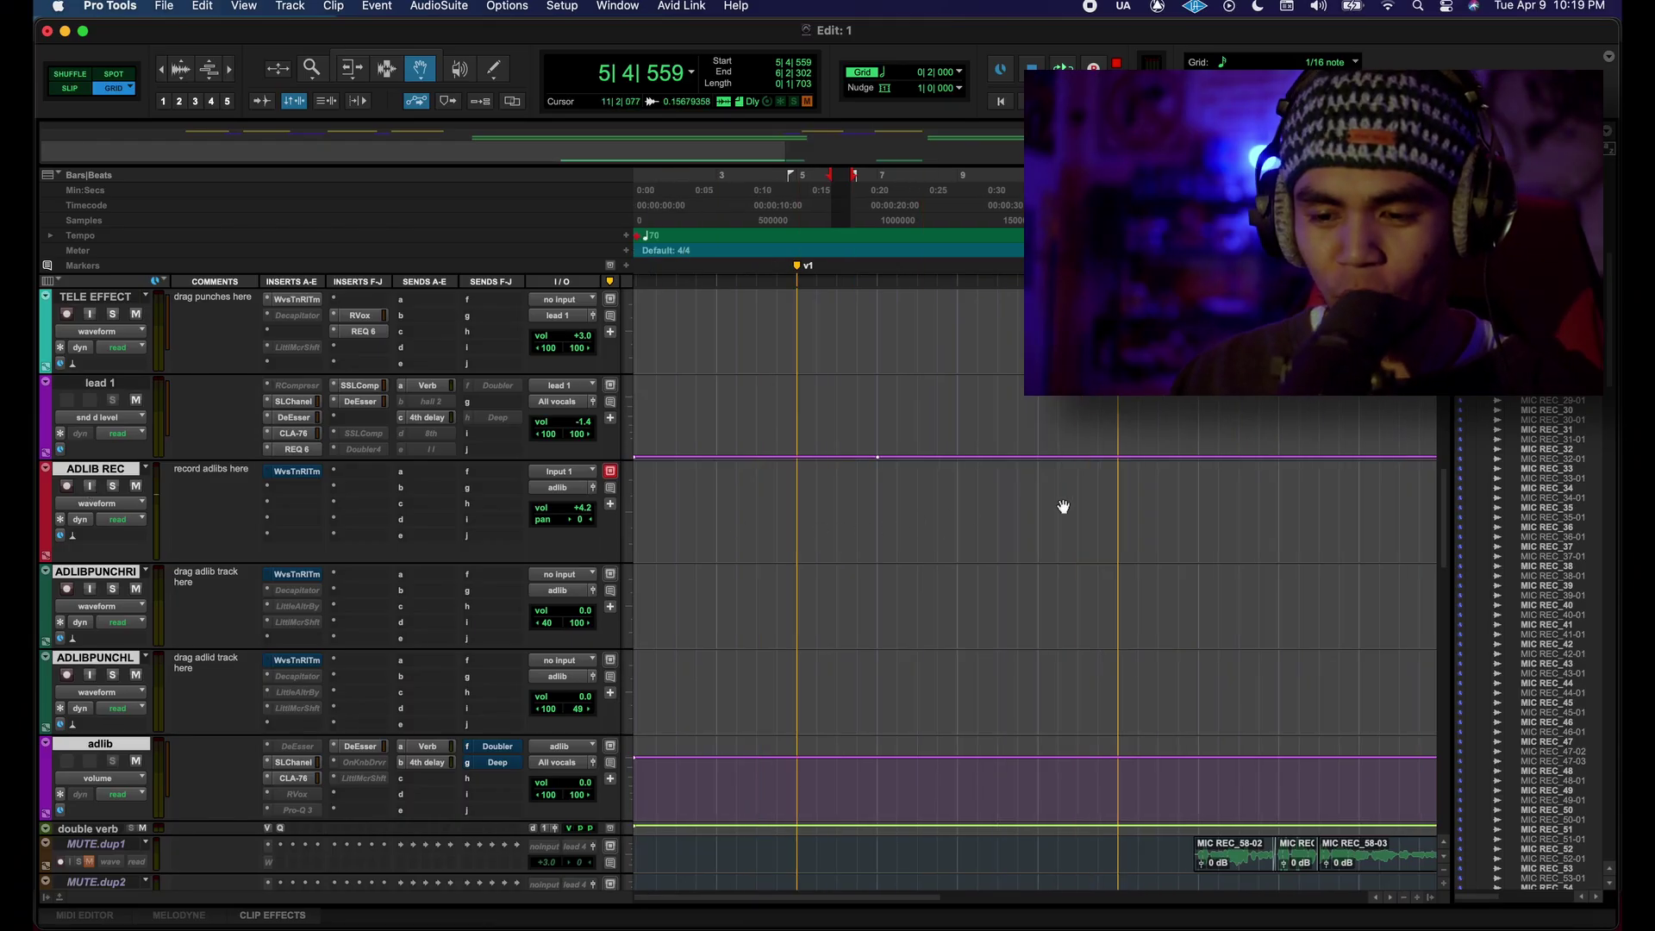
# - Check the adlib track's SSL channel strip, then bring up its CLA-76 compressor settings
pyautogui.click(311, 764)
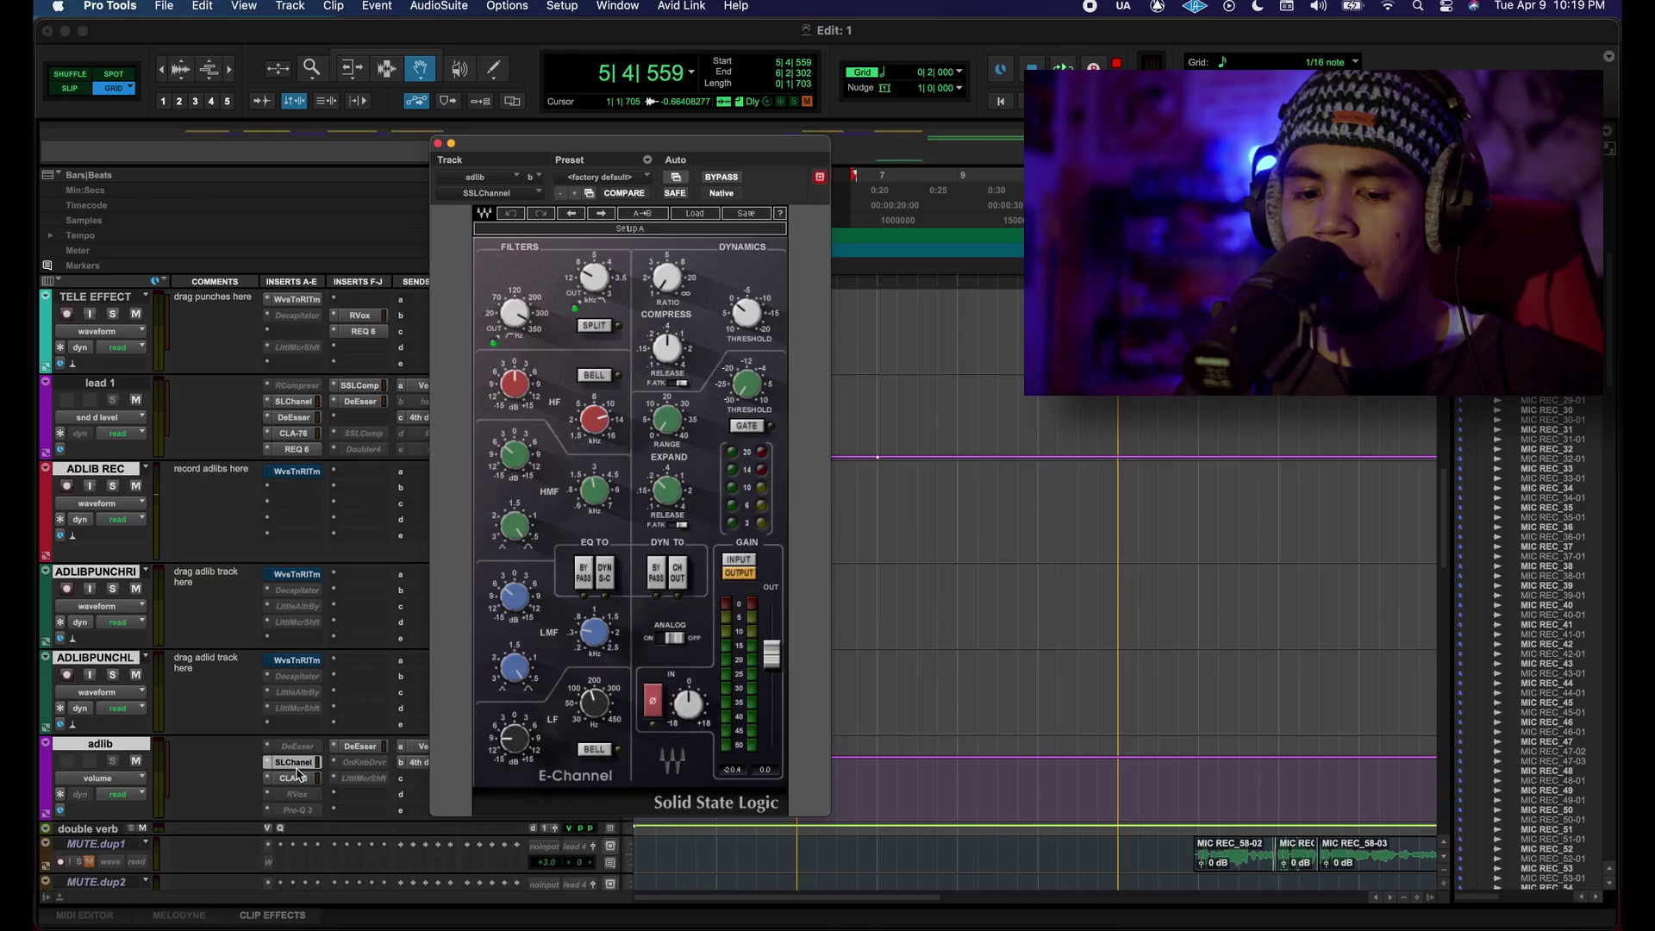
pyautogui.click(296, 766)
pyautogui.click(296, 764)
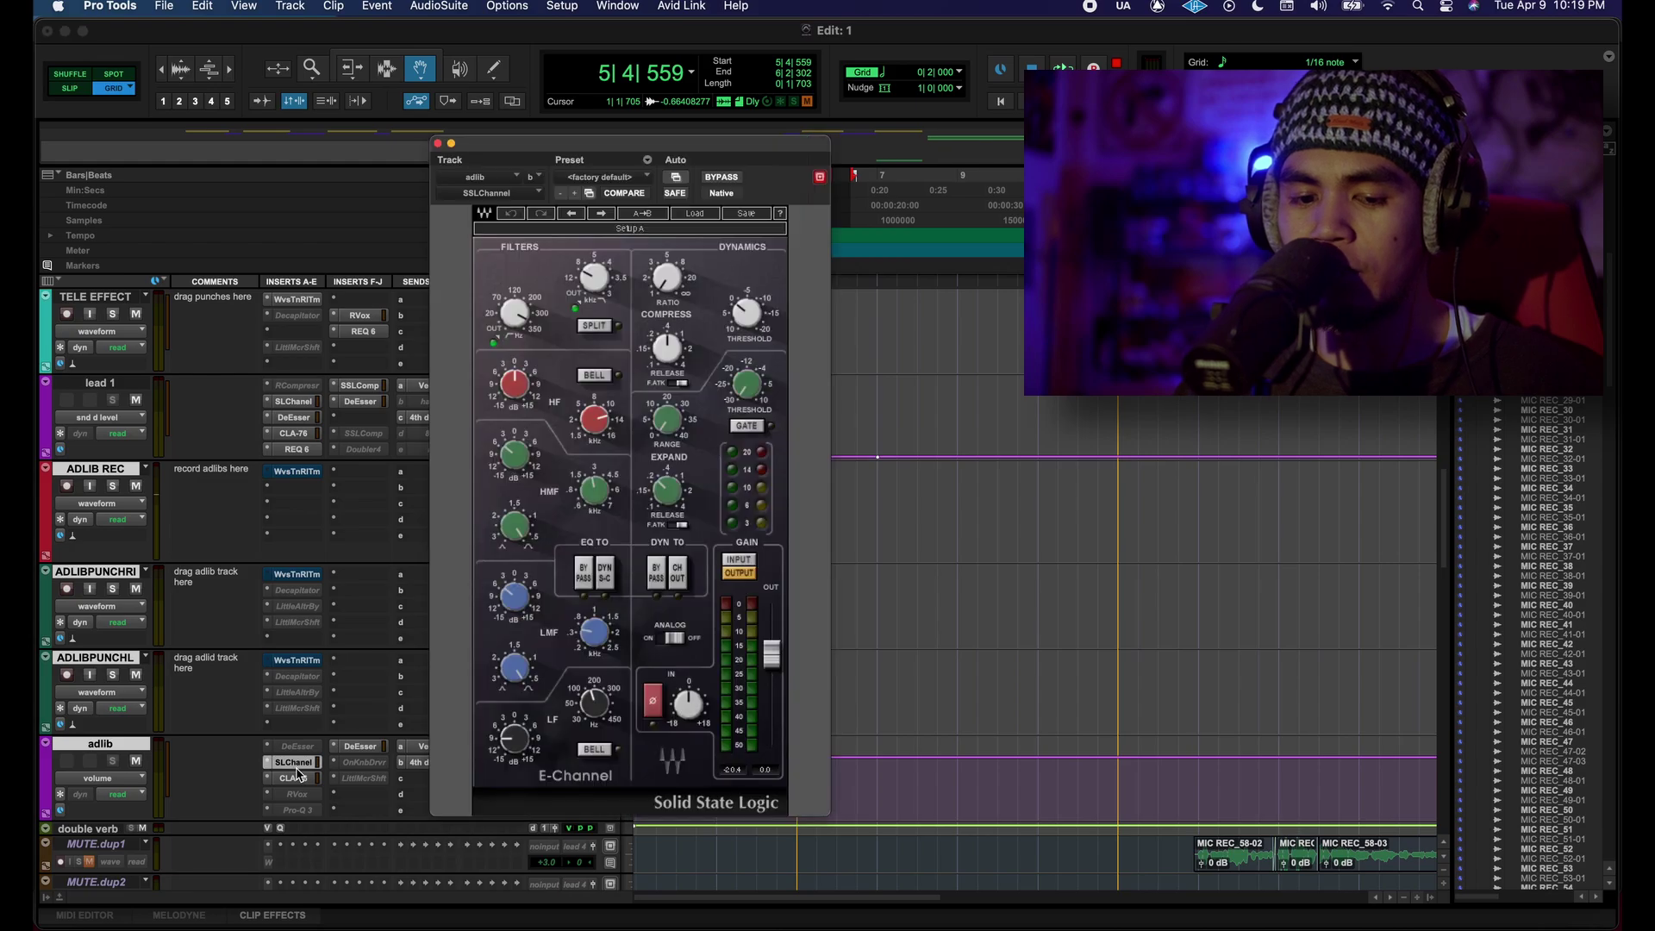
pyautogui.click(297, 779)
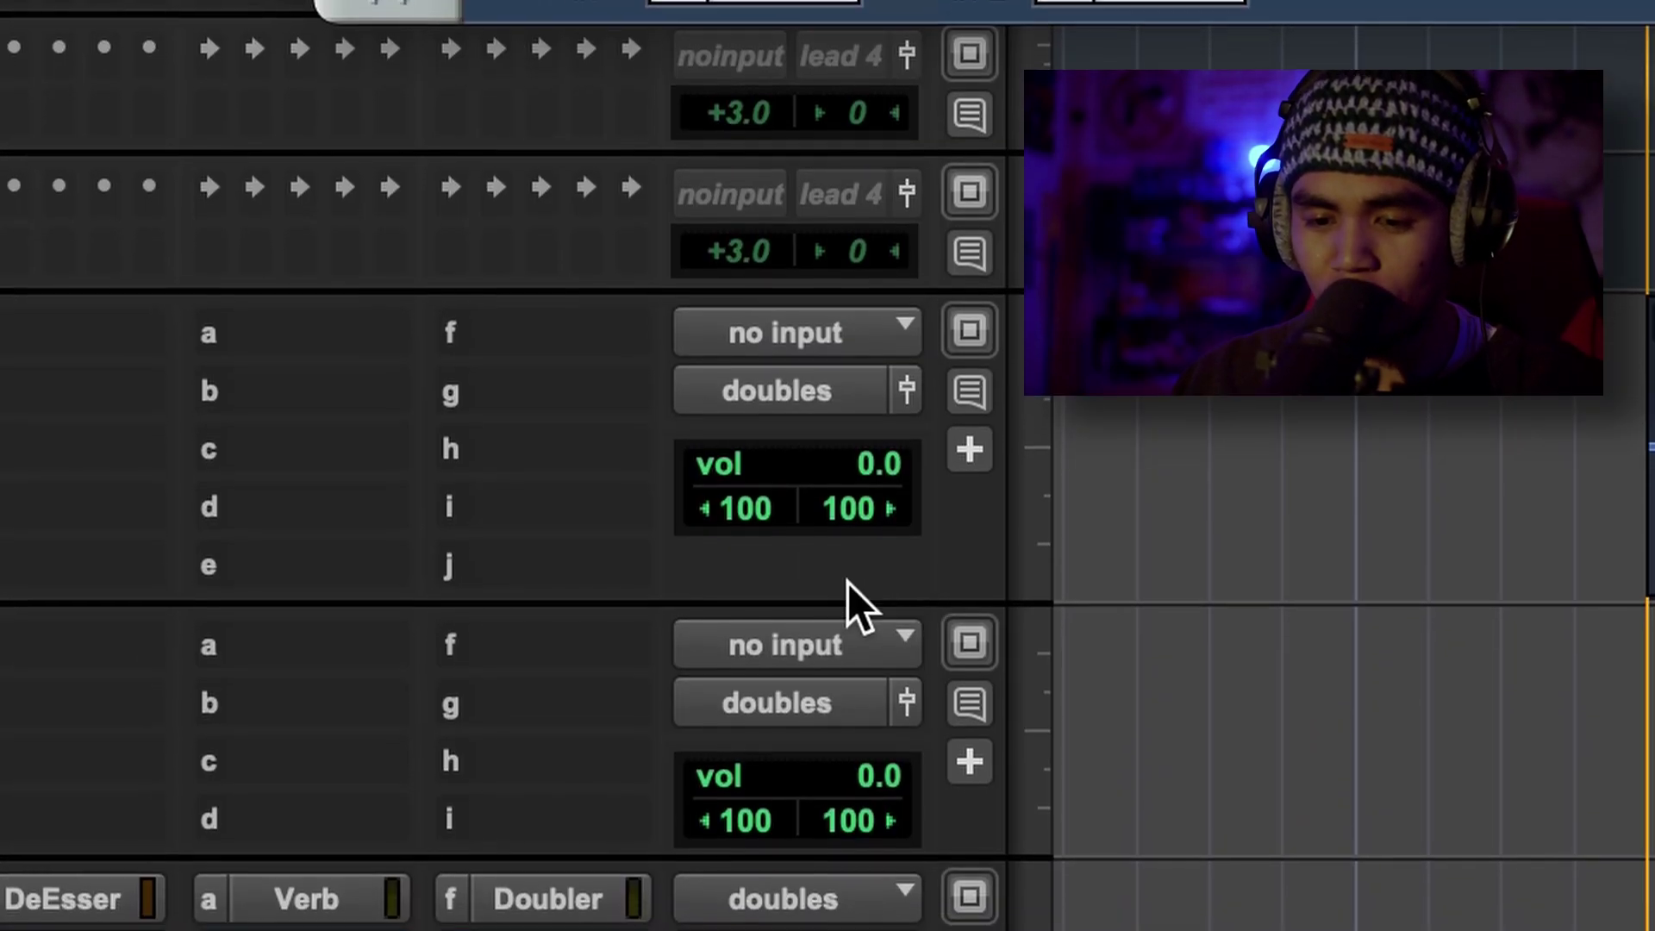
# - Pull both dup3 double tracks' pans toward center, setting one to 22 left
pyautogui.moveTo(845, 496); pyautogui.dragTo(751, 474)
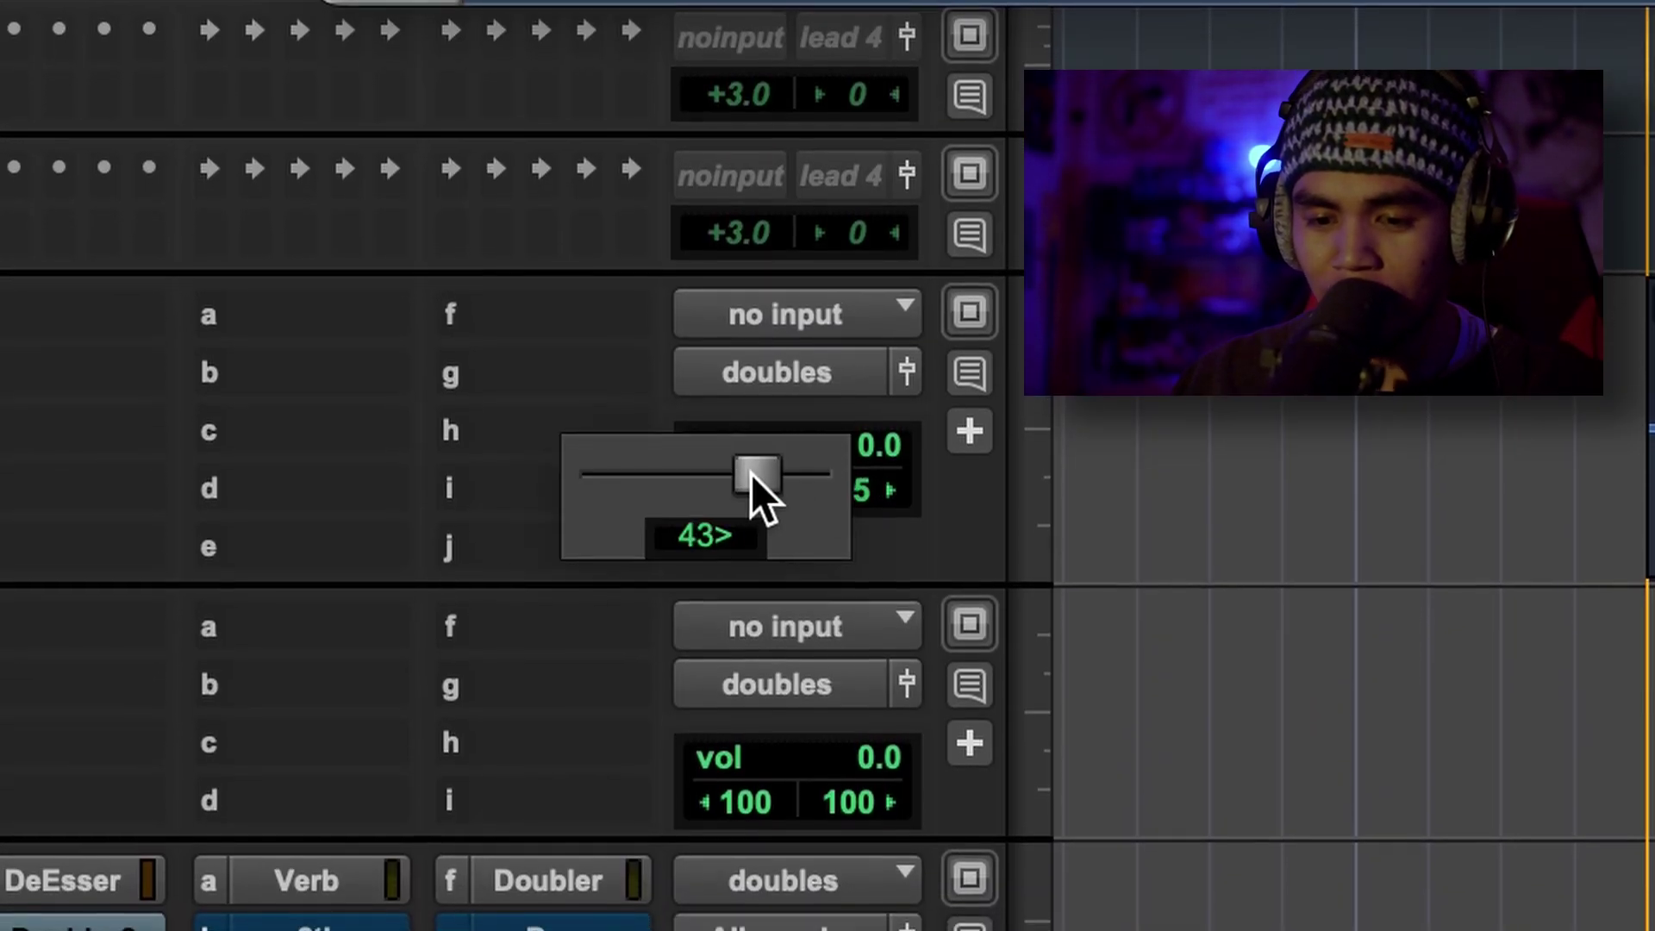
pyautogui.moveTo(743, 802); pyautogui.dragTo(827, 810)
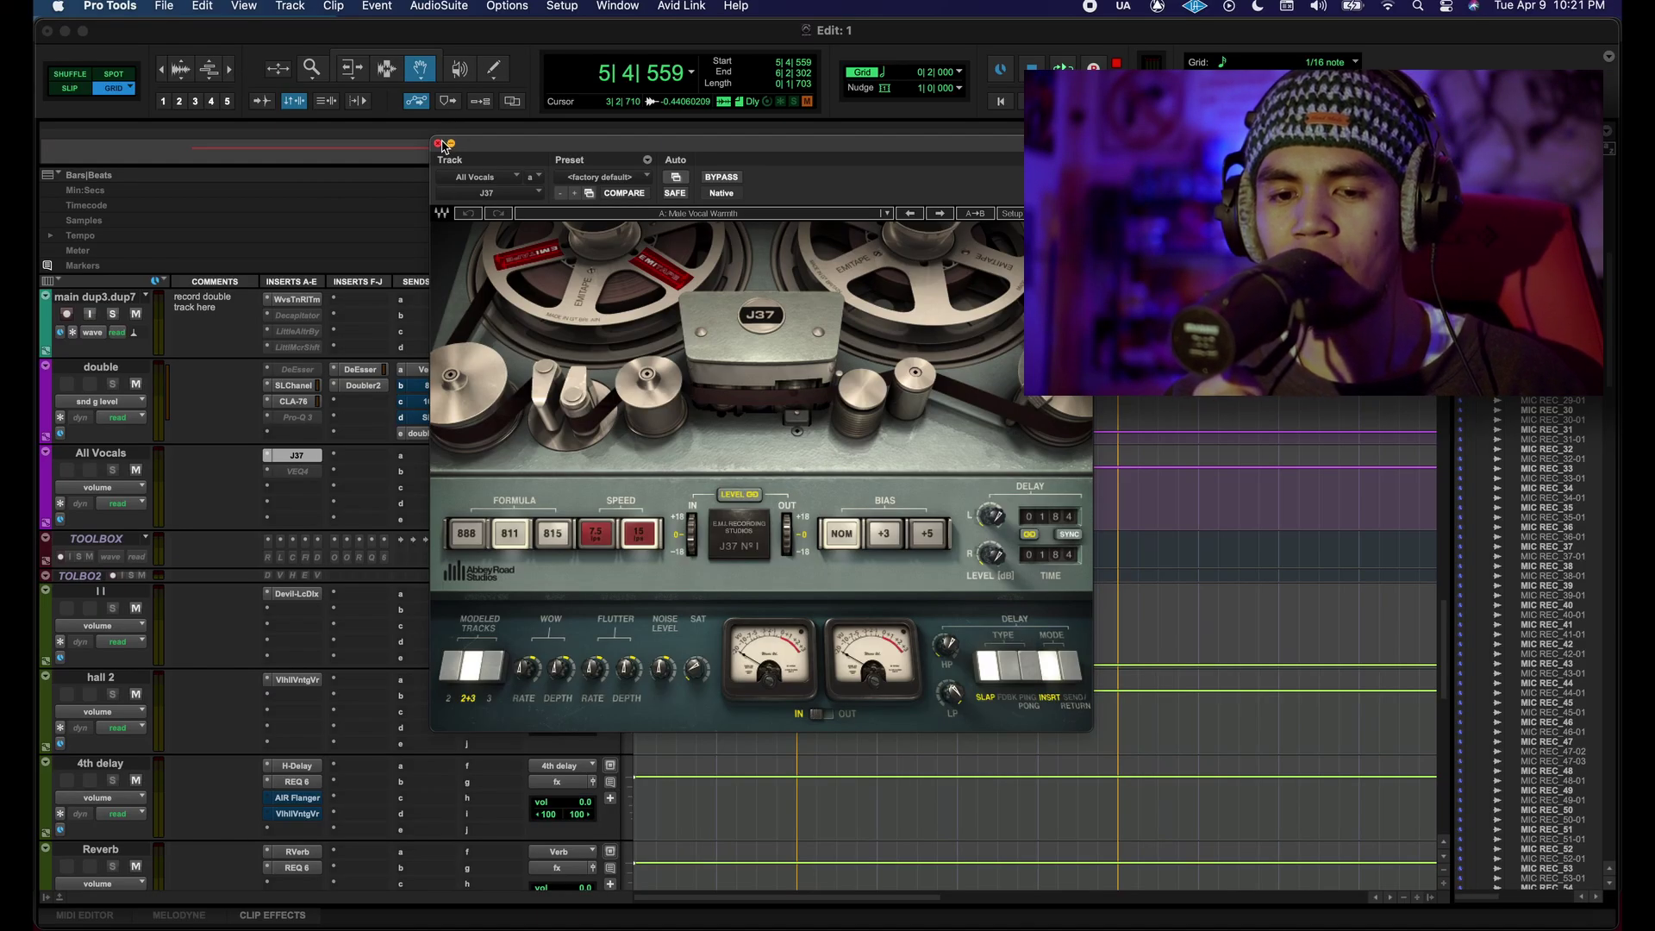
# - Close the J37 plugin and route a new adlib send in slot c to the Deep bus
pyautogui.click(438, 144)
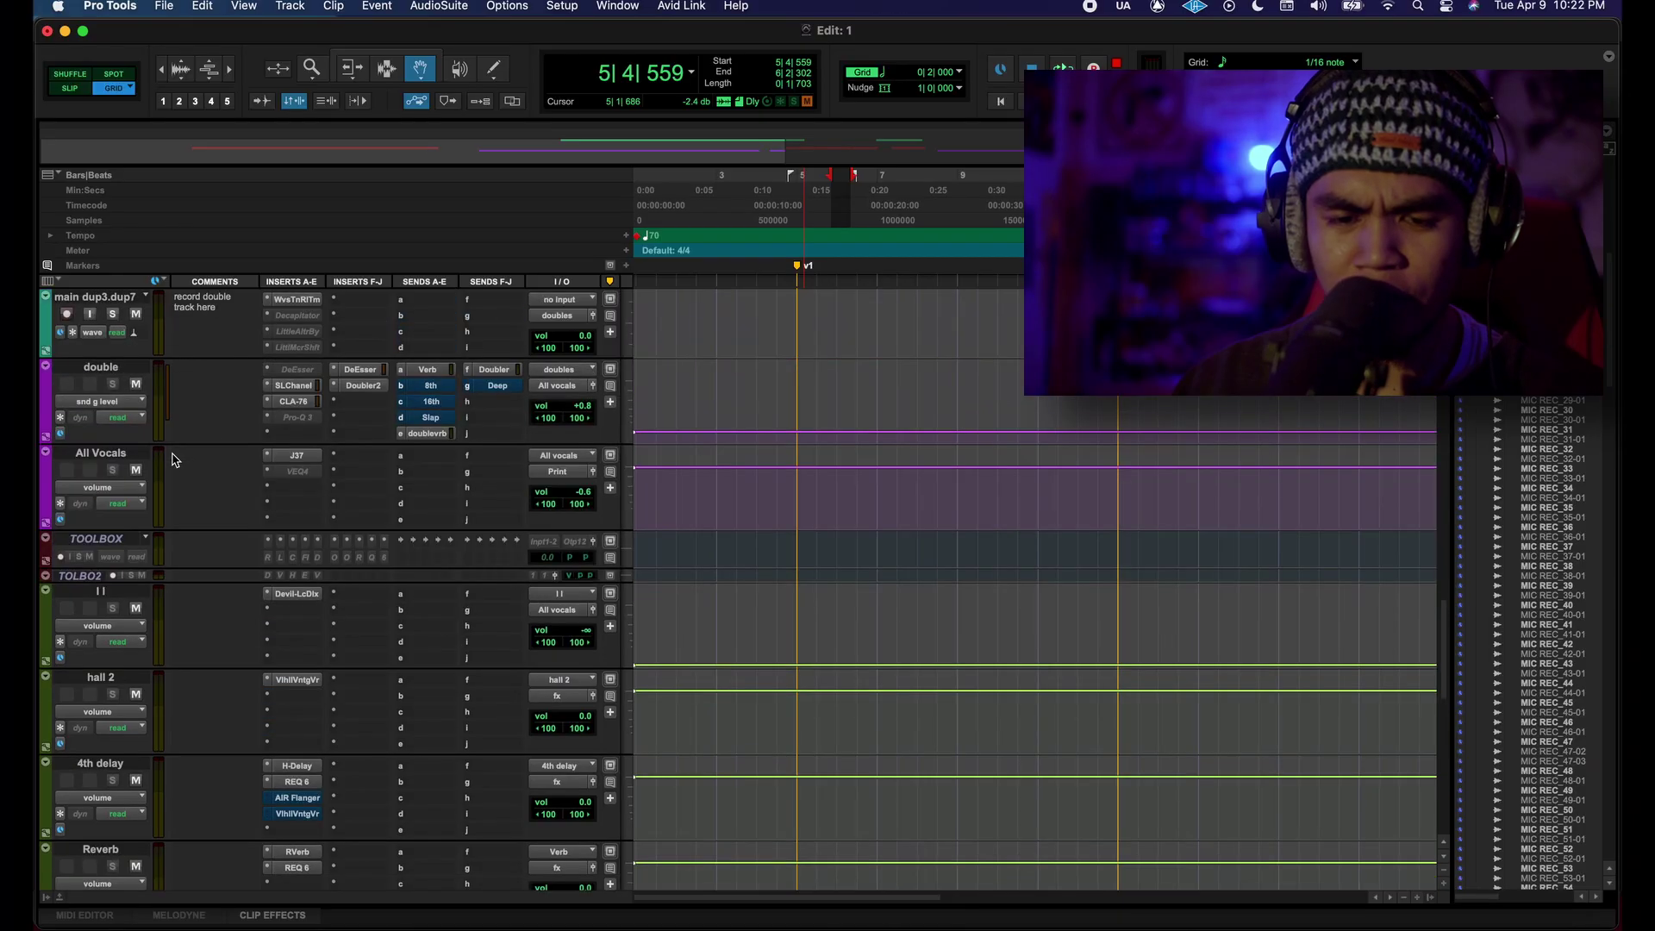
pyautogui.scroll(2, 241, 422)
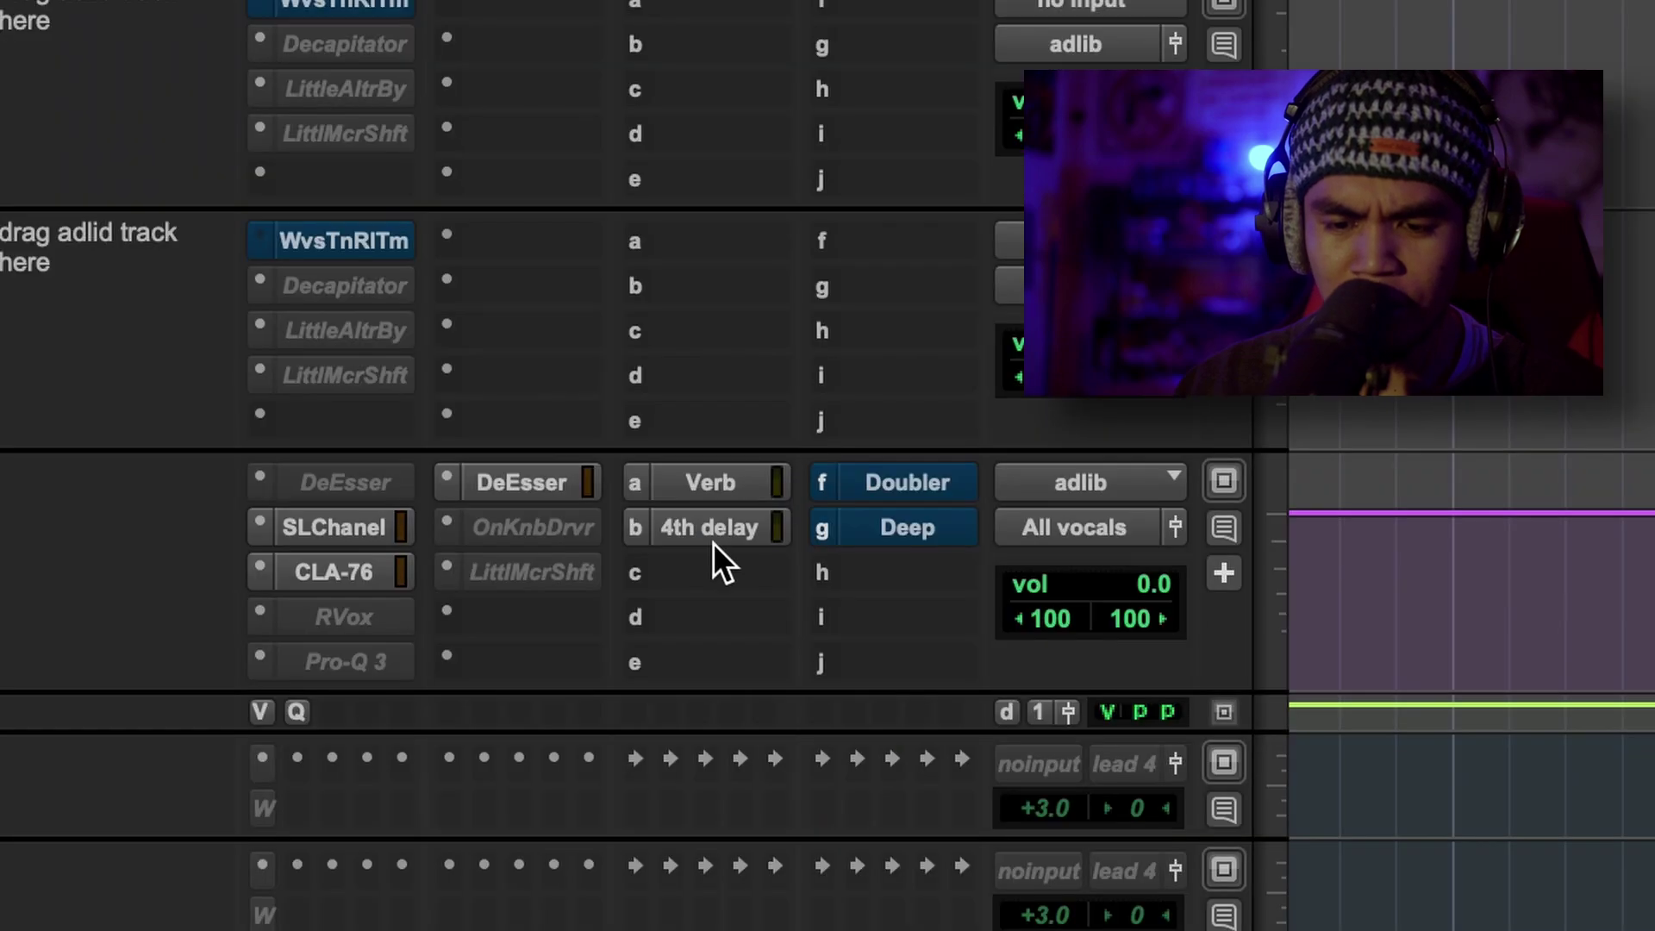
pyautogui.click(731, 575)
pyautogui.moveTo(758, 621)
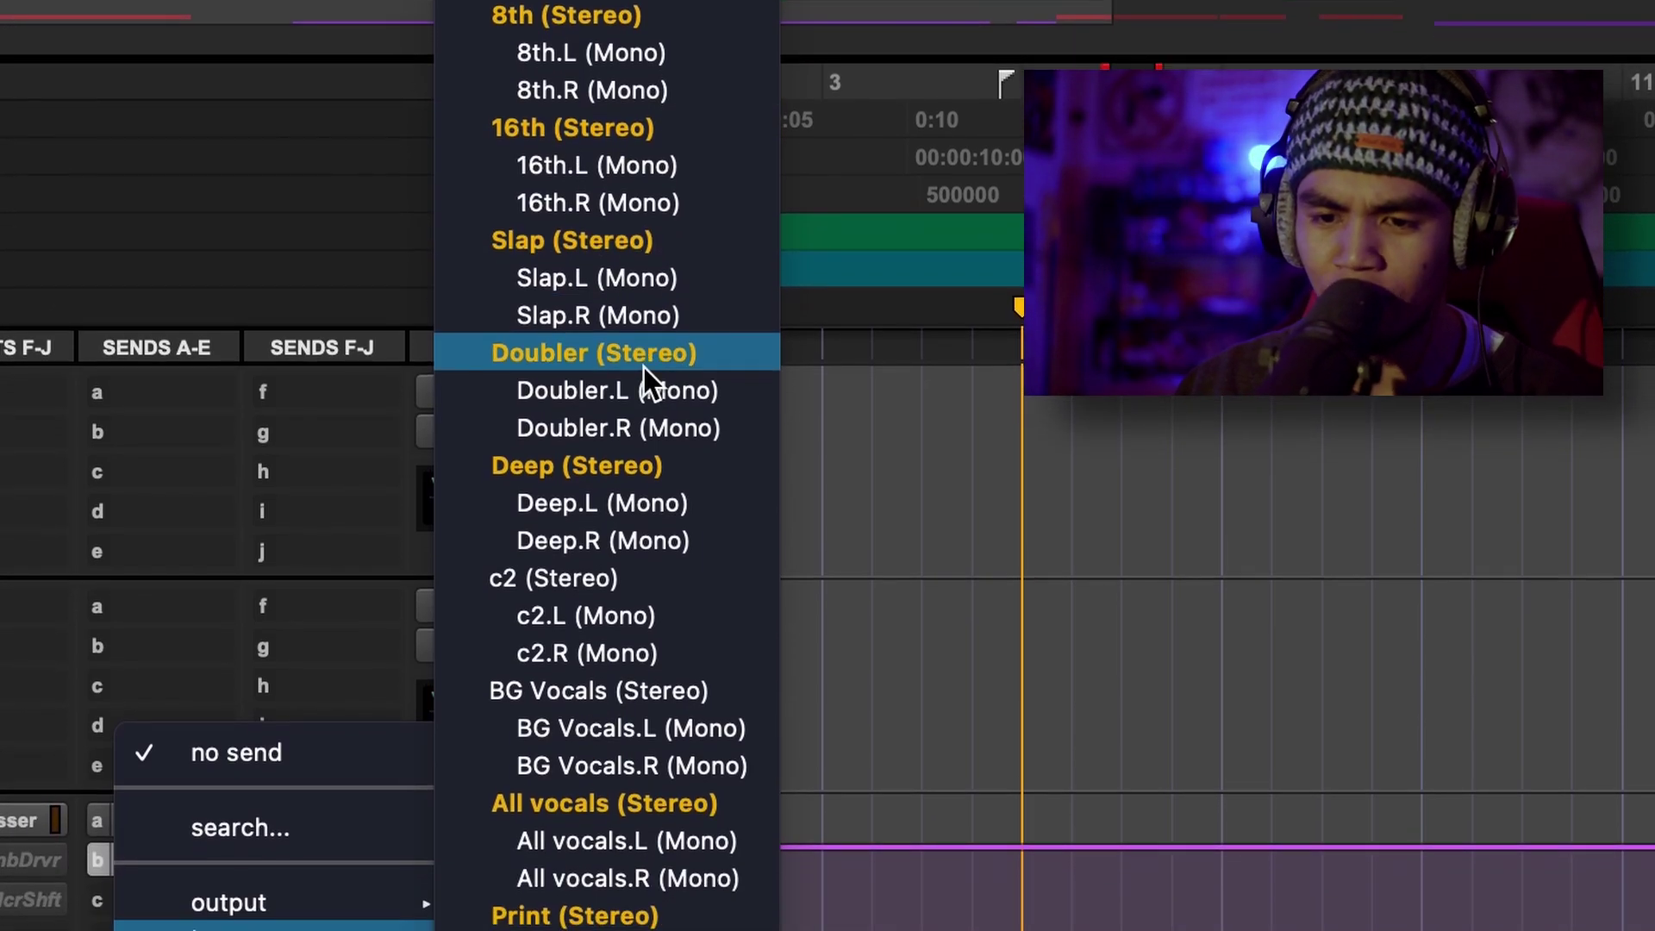
pyautogui.click(613, 442)
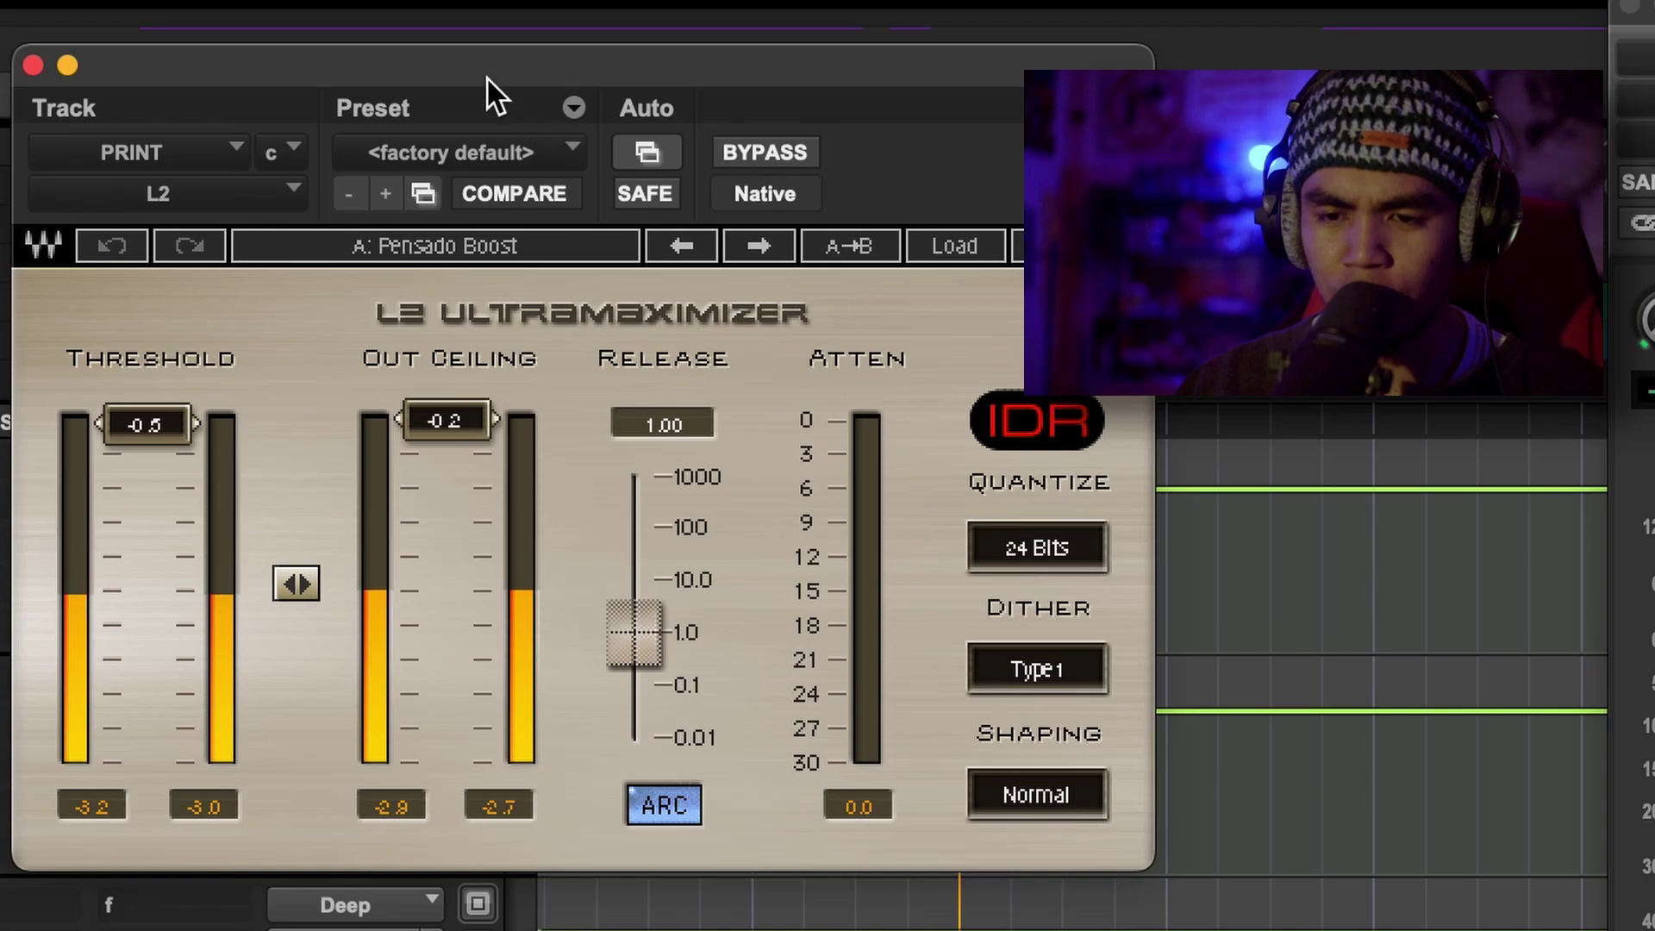
# - Close the PRINT track's L2 Ultramaximizer window
pyautogui.click(40, 66)
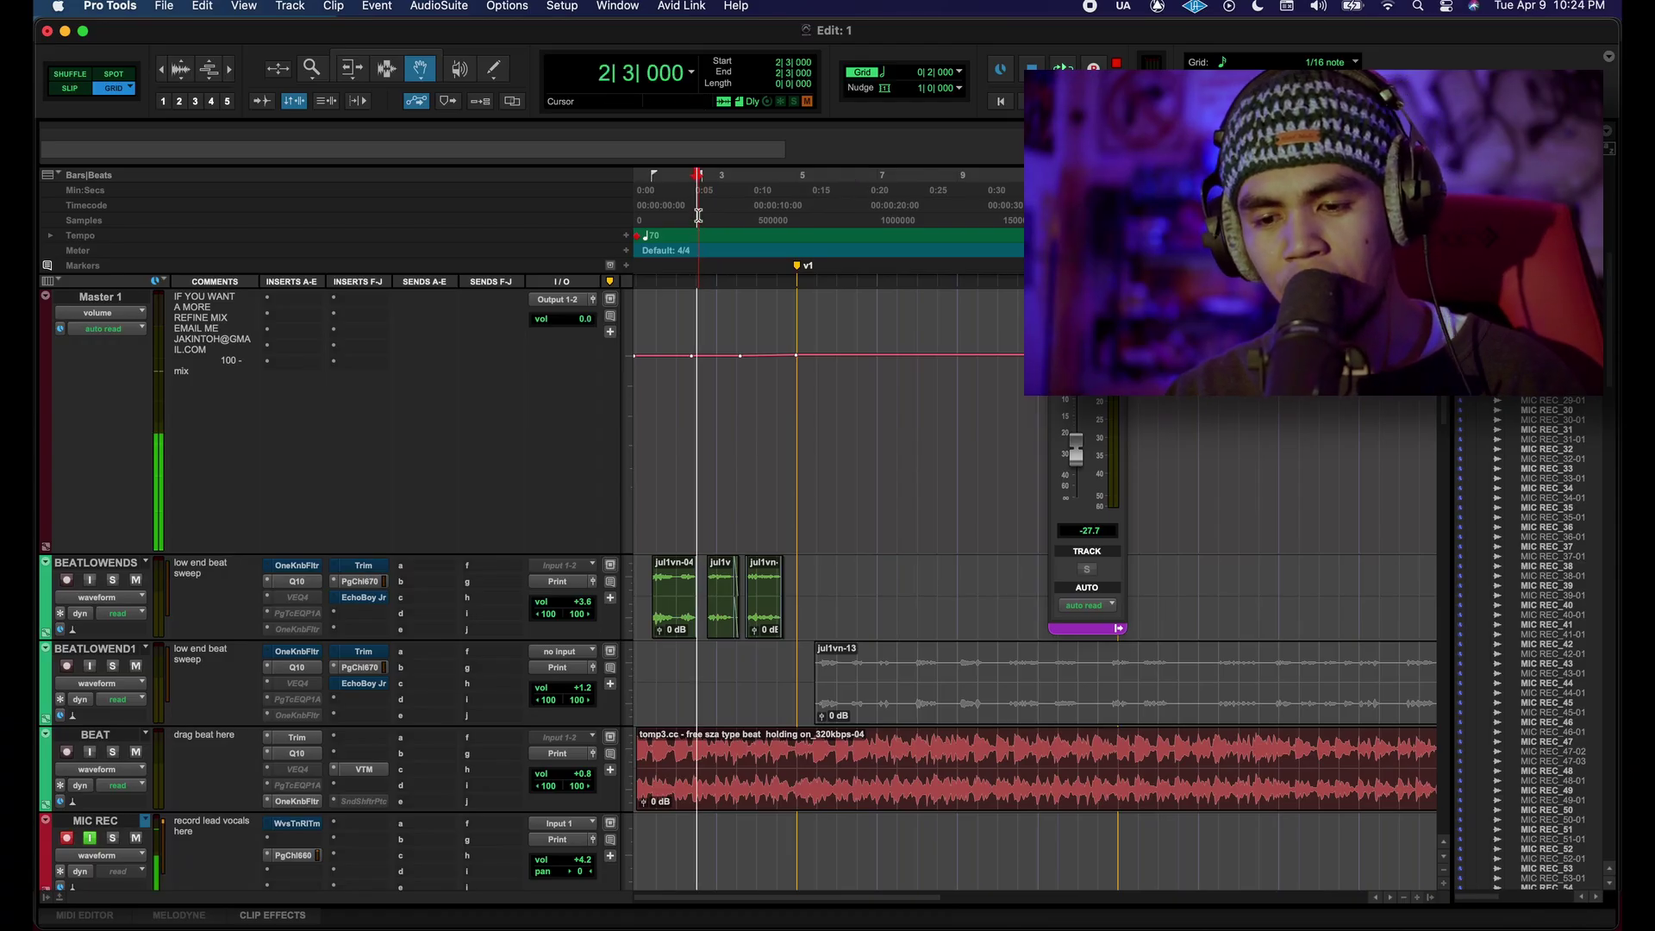
# - Select the whole session and open Bounce Mix for a 24-bit, 48 kHz WAV file
pyautogui.press('super+a')
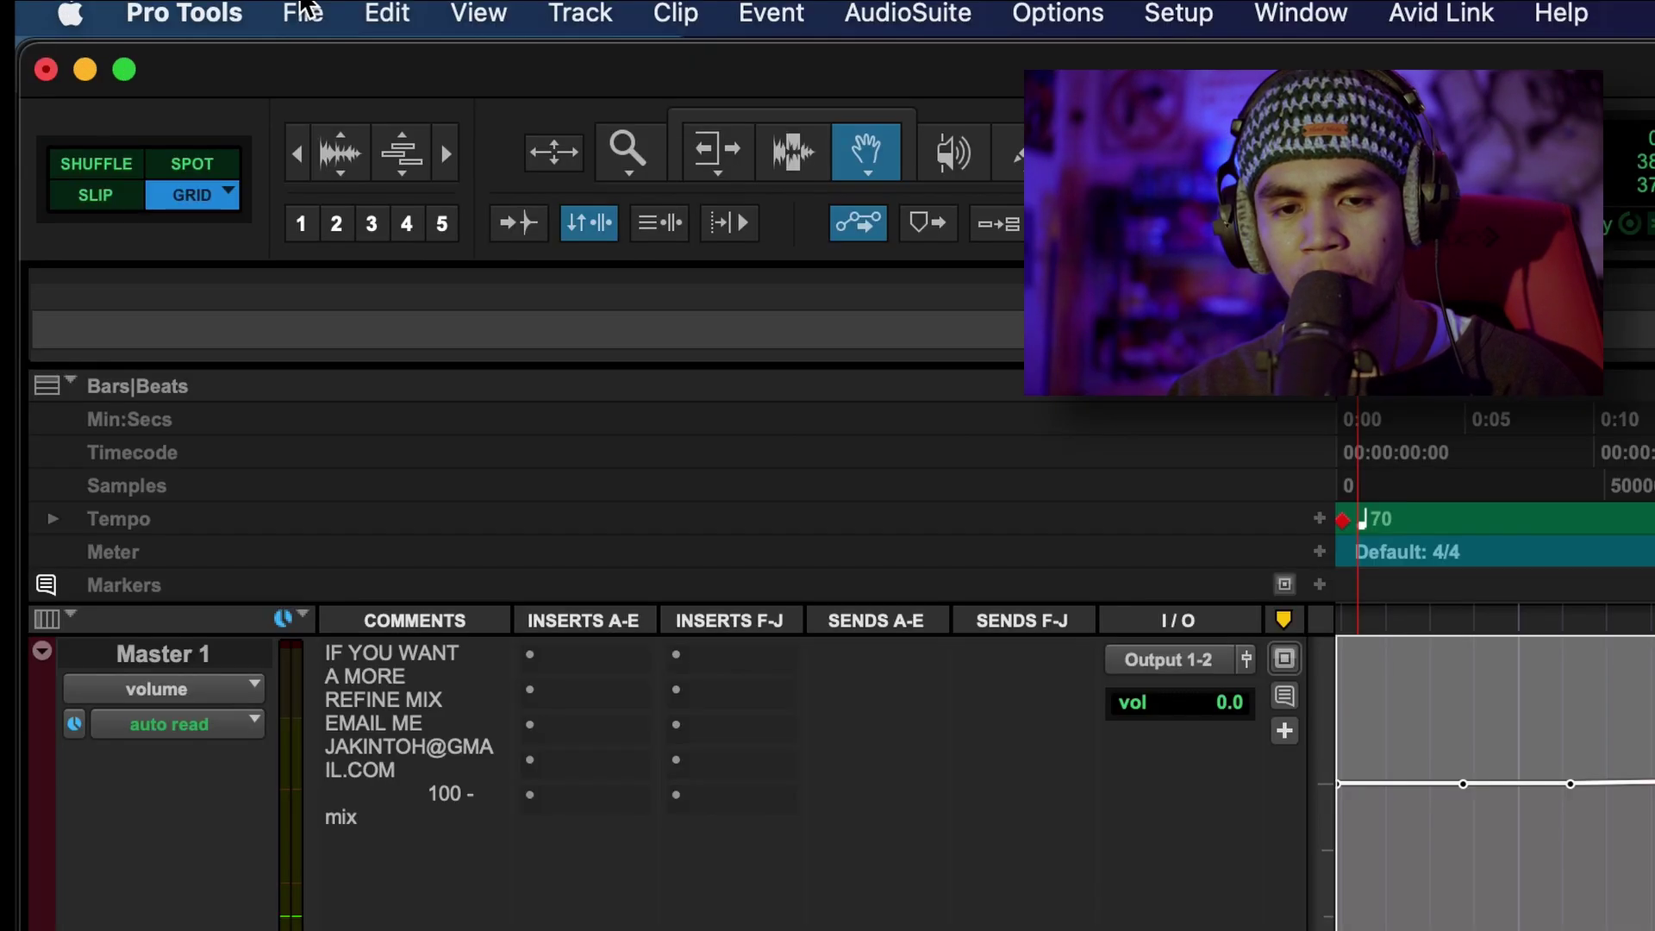
pyautogui.click(163, 6)
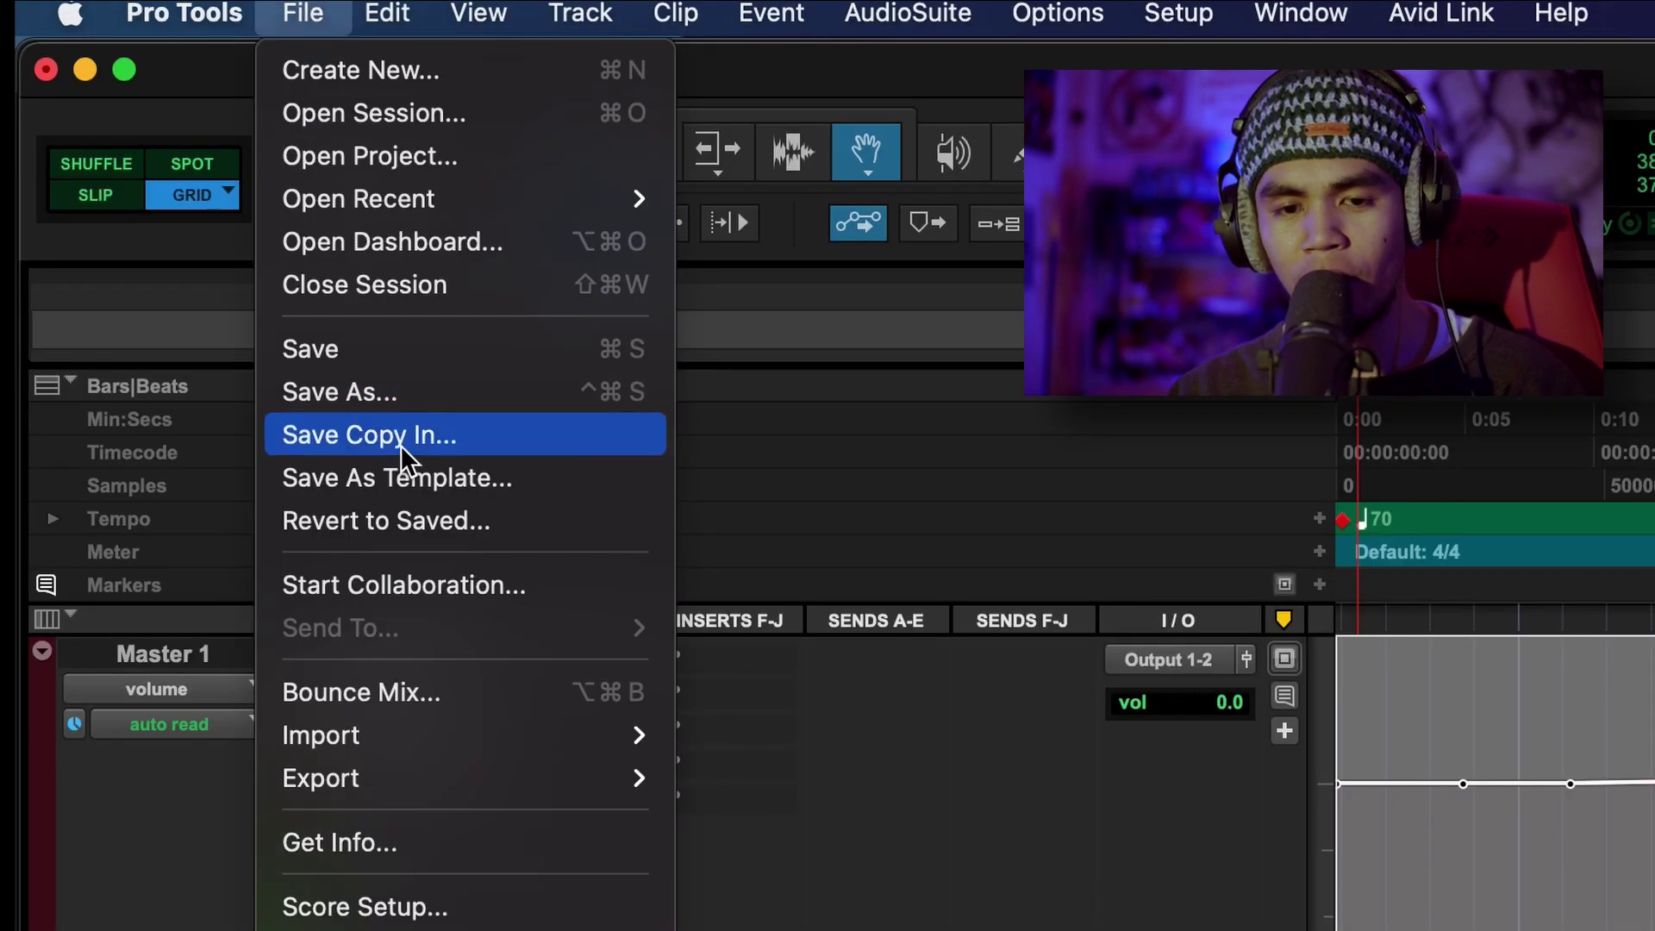
pyautogui.click(397, 690)
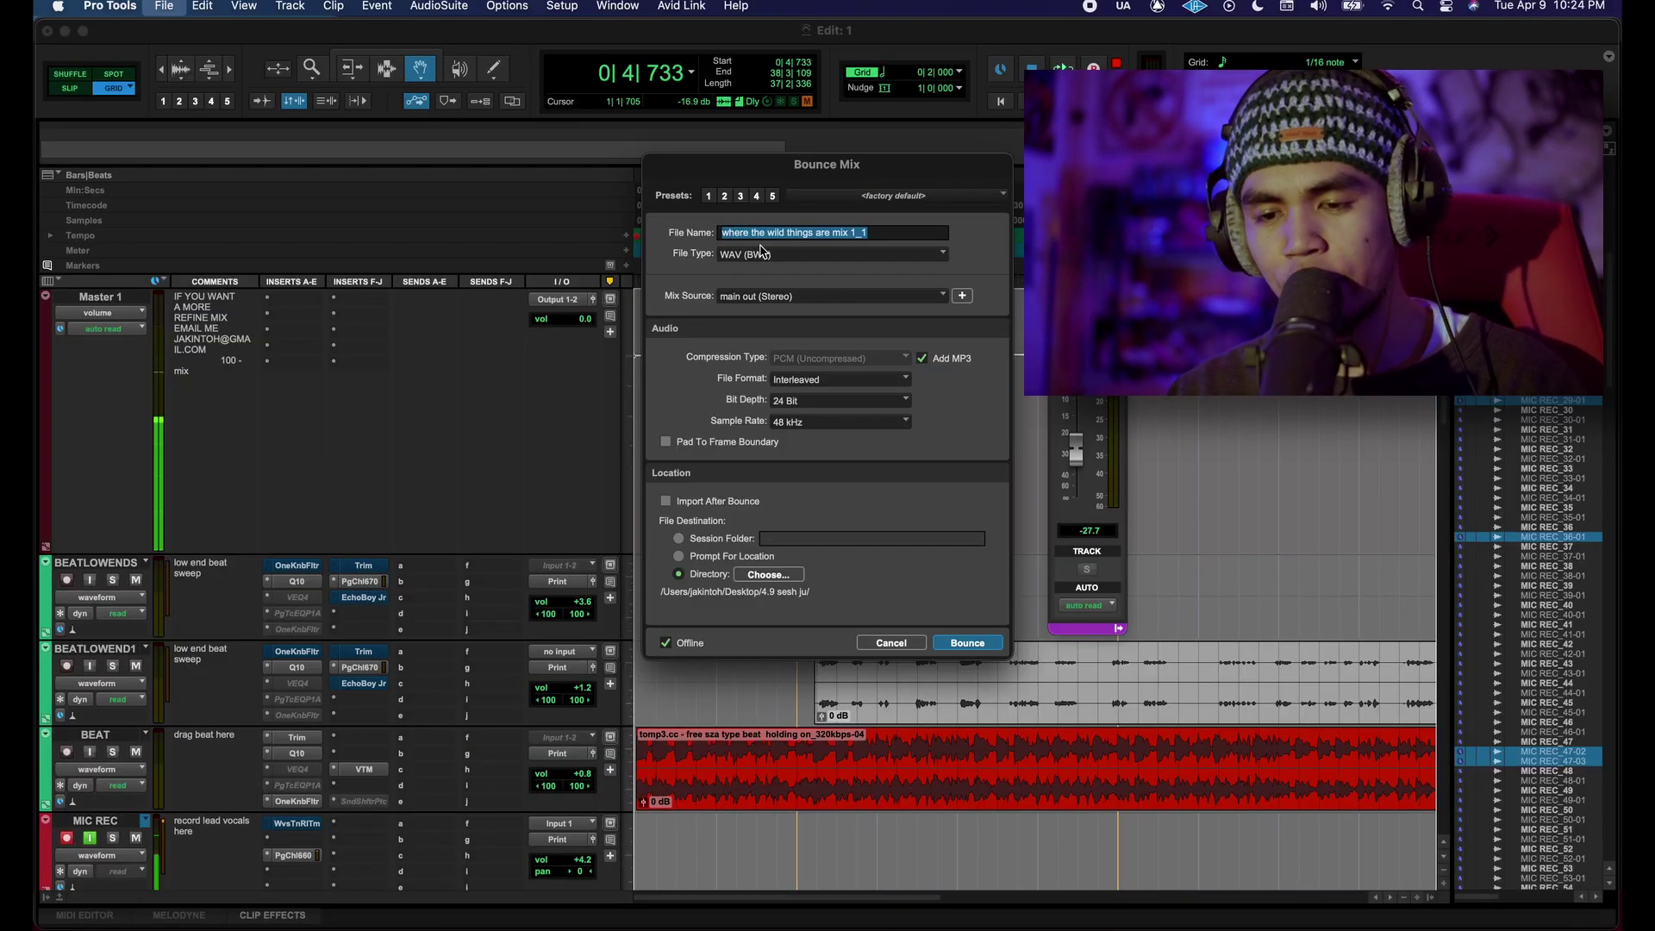
pyautogui.click(907, 642)
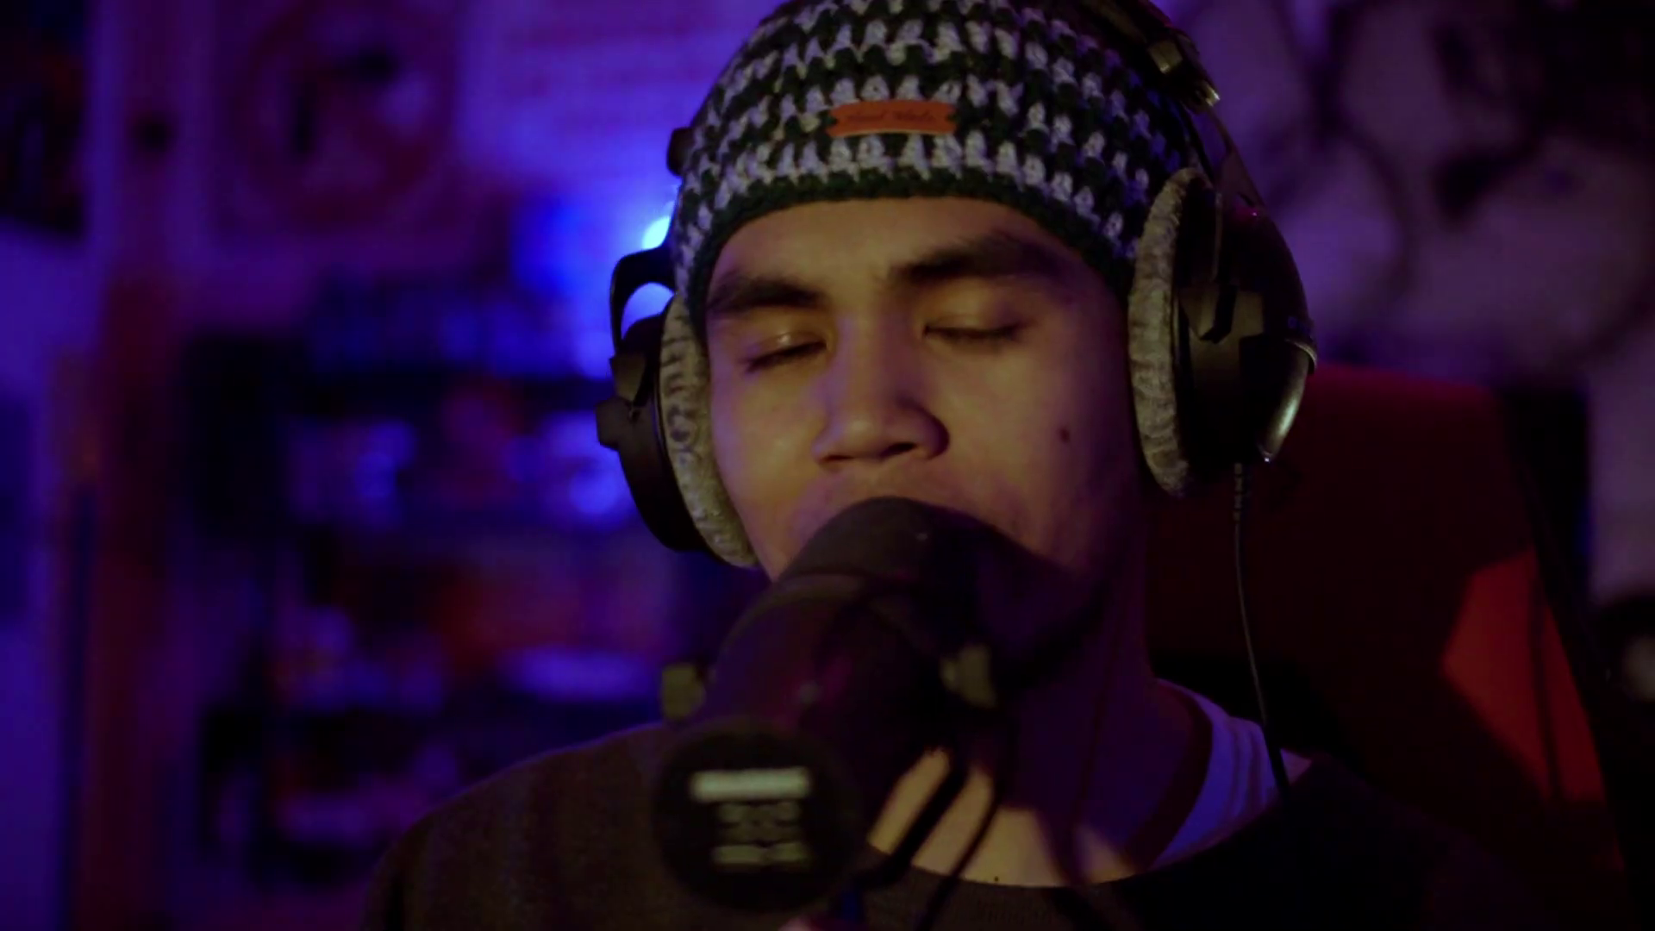